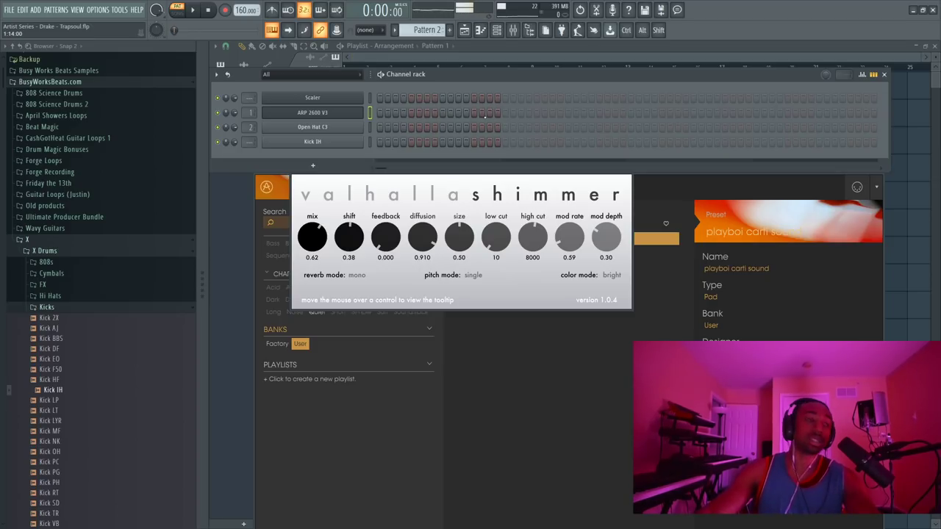
# Step: Review the ARP 2600 V3 channel's instrument preset and the ValhallaShimmer effect on mixer insert 1
pyautogui.click(360, 112)
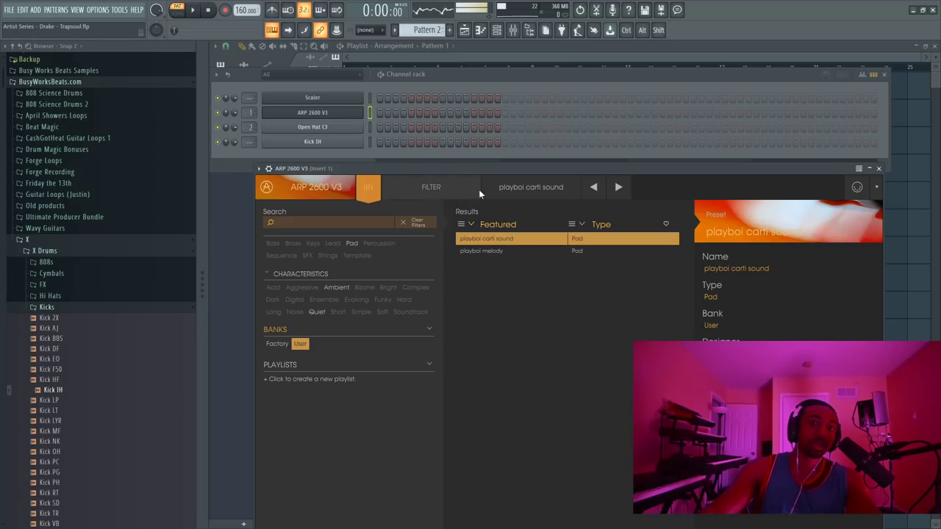
pyautogui.click(879, 169)
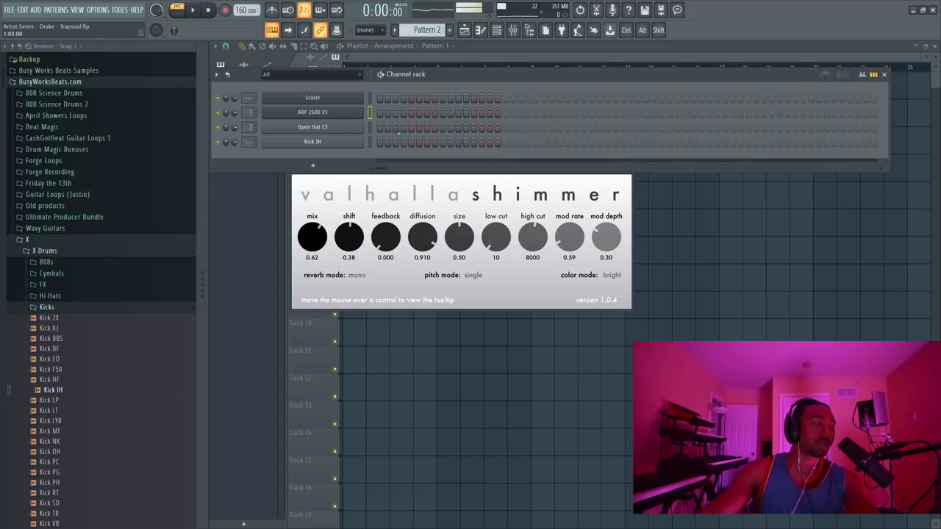
pyautogui.rightClick(331, 116)
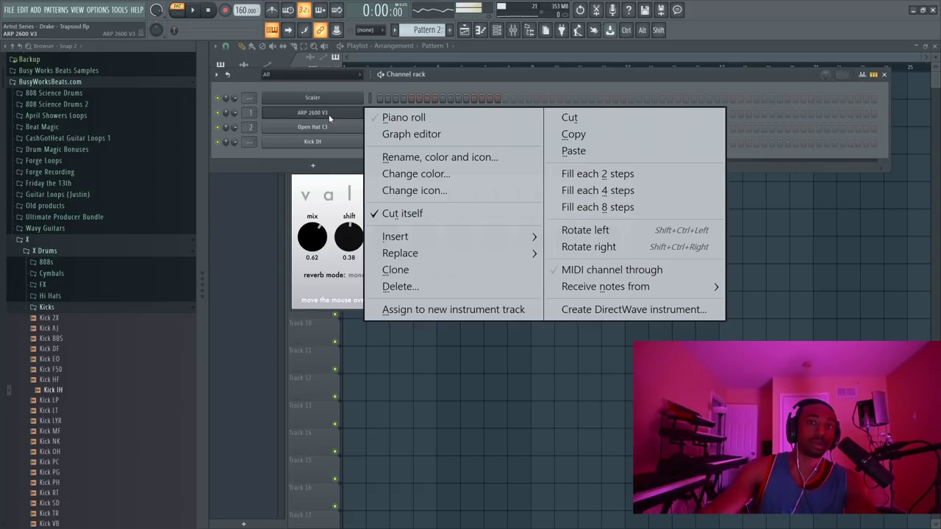
pyautogui.click(517, 32)
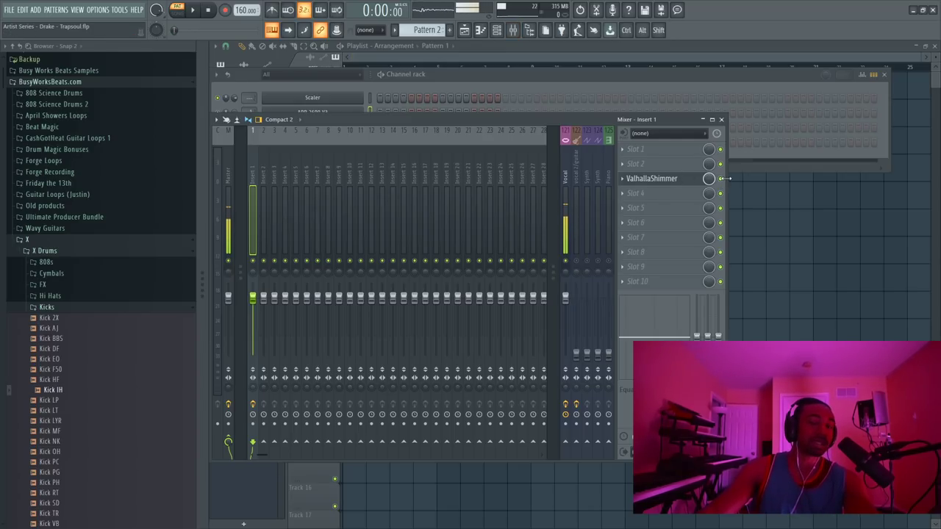
pyautogui.click(722, 120)
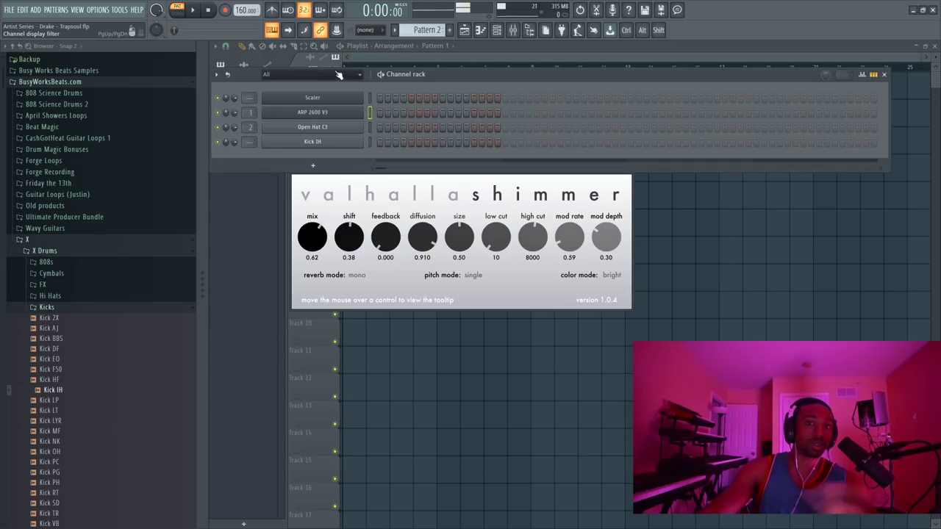
# Step: Open the ARP 2600 V3 piano roll and enter four consecutive ascending notes: E5, B5, D#6 and E6
pyautogui.rightClick(339, 115)
pyautogui.click(399, 116)
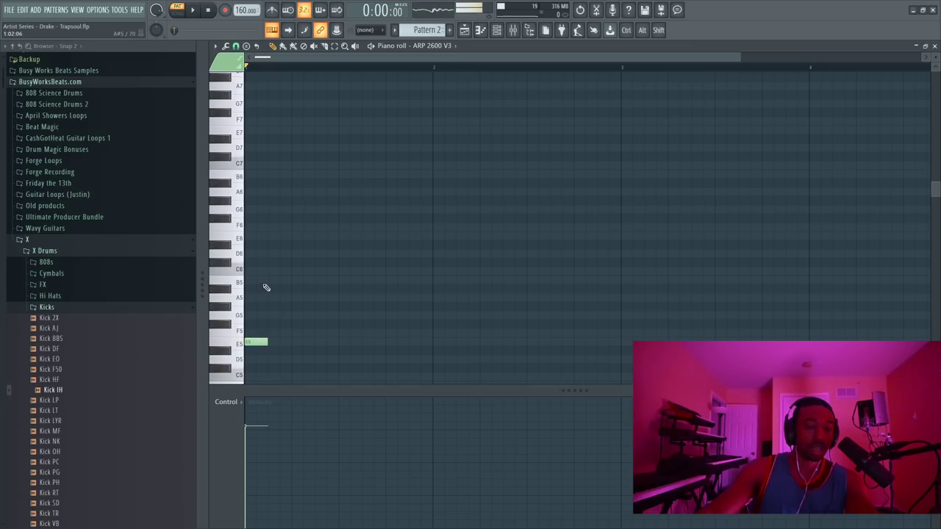
pyautogui.scroll(-3, 286, 273)
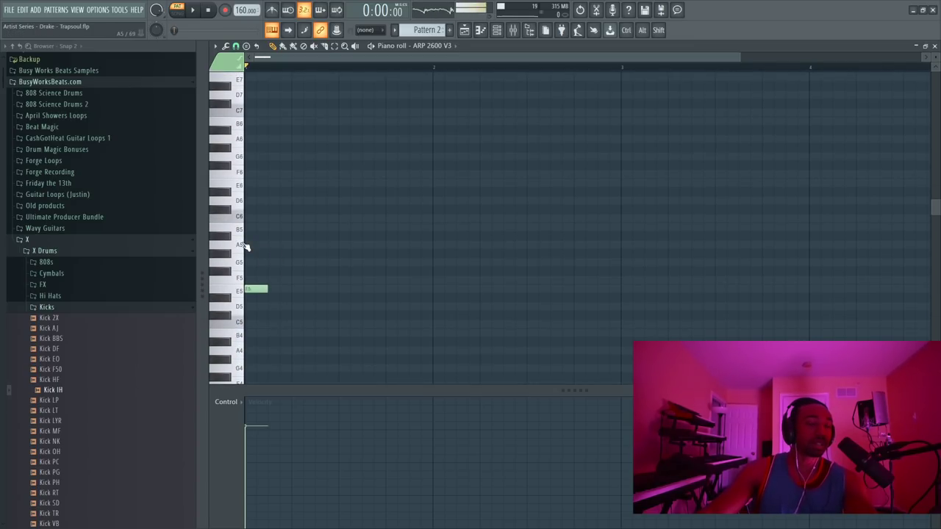
pyautogui.click(267, 226)
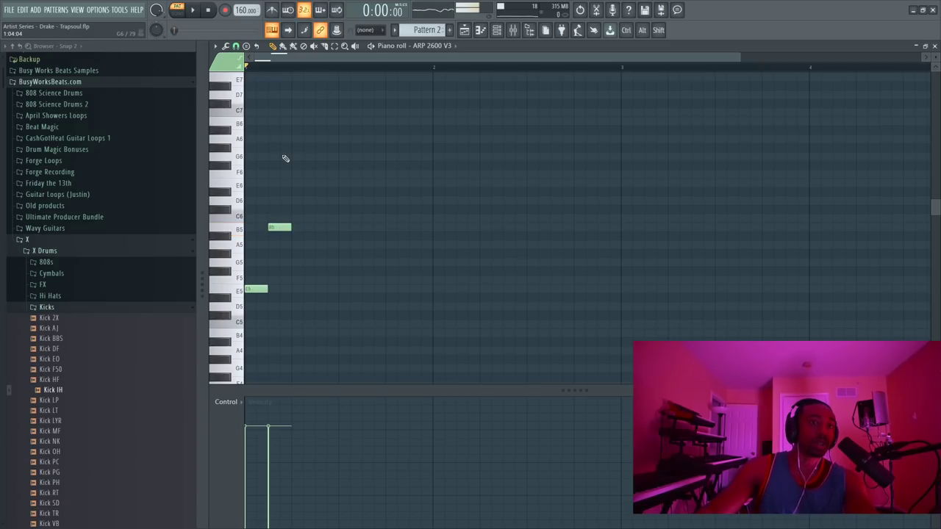
pyautogui.click(294, 190)
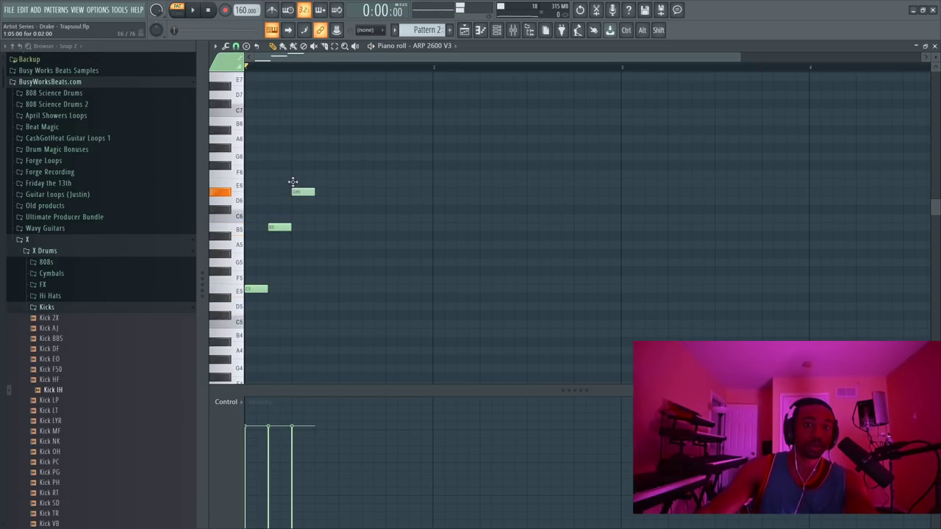
pyautogui.press('space')
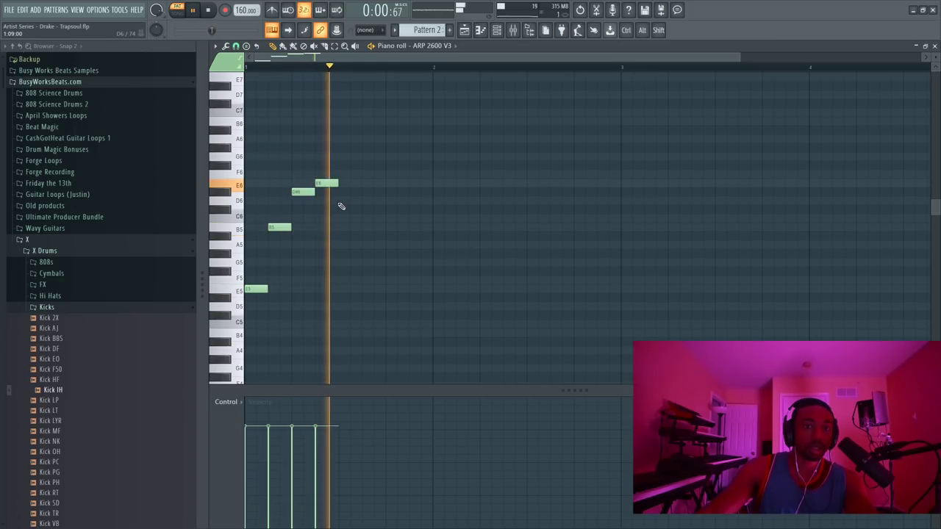
pyautogui.press('space')
# Step: Play back the four-note ARP 2600 V3 phrase from the start
pyautogui.moveTo(262, 301); pyautogui.dragTo(311, 174)
pyautogui.click(348, 222)
pyautogui.press('space')
pyautogui.press('space')
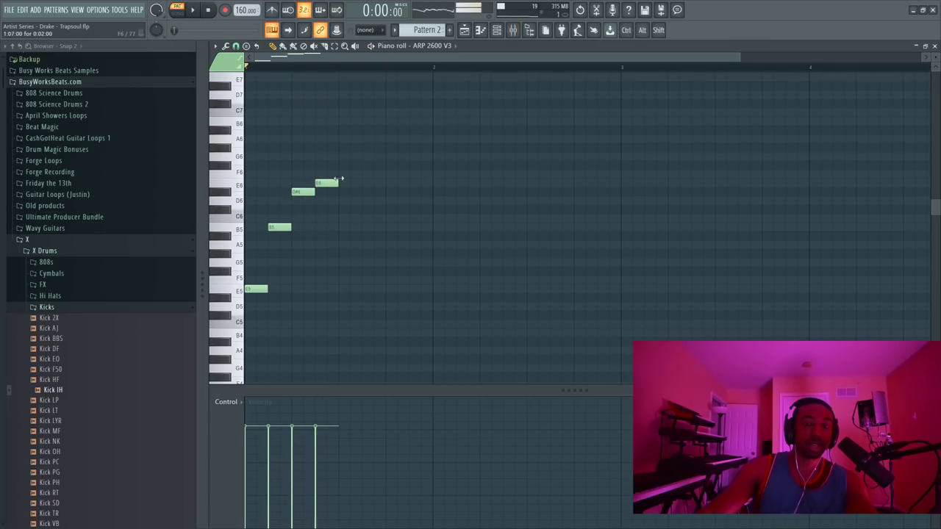
pyautogui.moveTo(353, 161); pyautogui.dragTo(250, 316)
pyautogui.click(300, 308)
pyautogui.press('space')
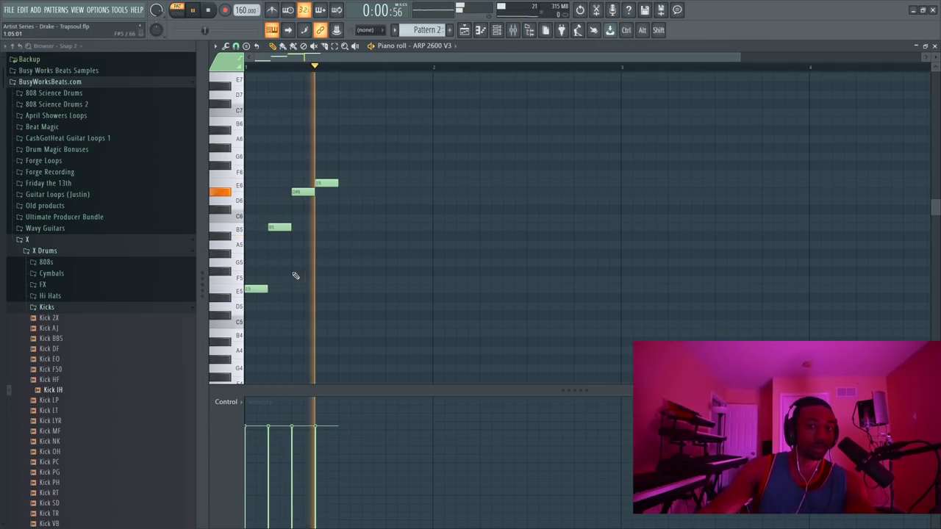
pyautogui.press('space')
# Step: Duplicate the four-note phrase directly after itself to fill bar 1, and play it back
pyautogui.hotkey('ctrl', 'a')
pyautogui.hotkey('ctrl', 'b')
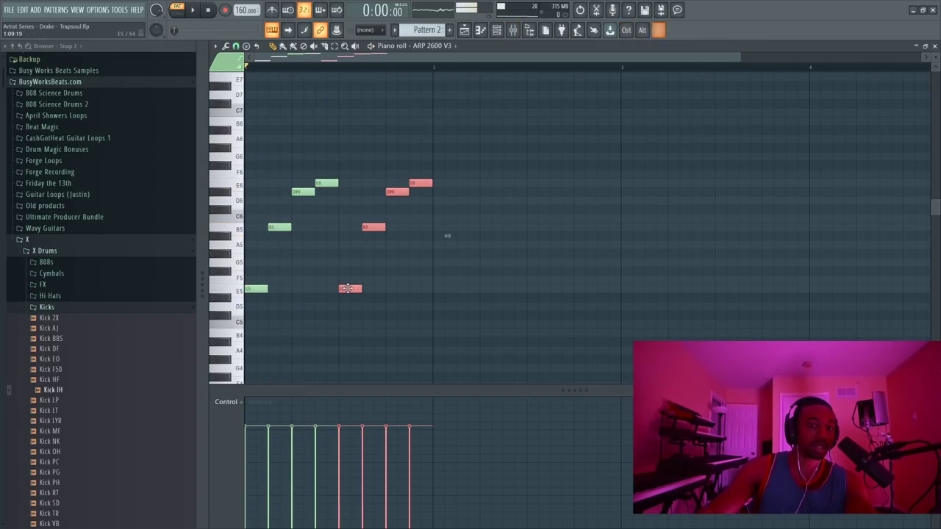
pyautogui.press('space')
pyautogui.press('space')
pyautogui.click(518, 86)
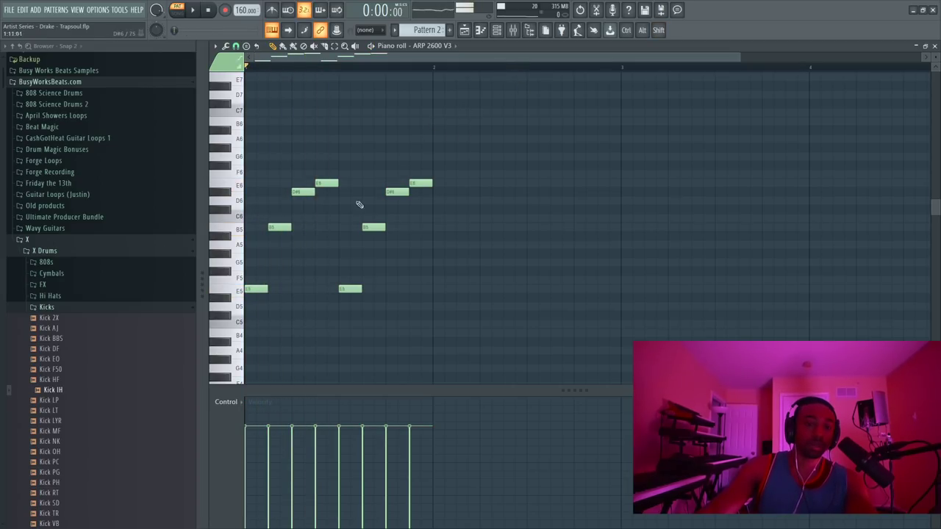
# Step: Layer a B5 note over the second E5 and an F#6 note over the second phrase's original B5
pyautogui.moveTo(341, 208); pyautogui.dragTo(338, 234)
pyautogui.press('space')
pyautogui.press('space')
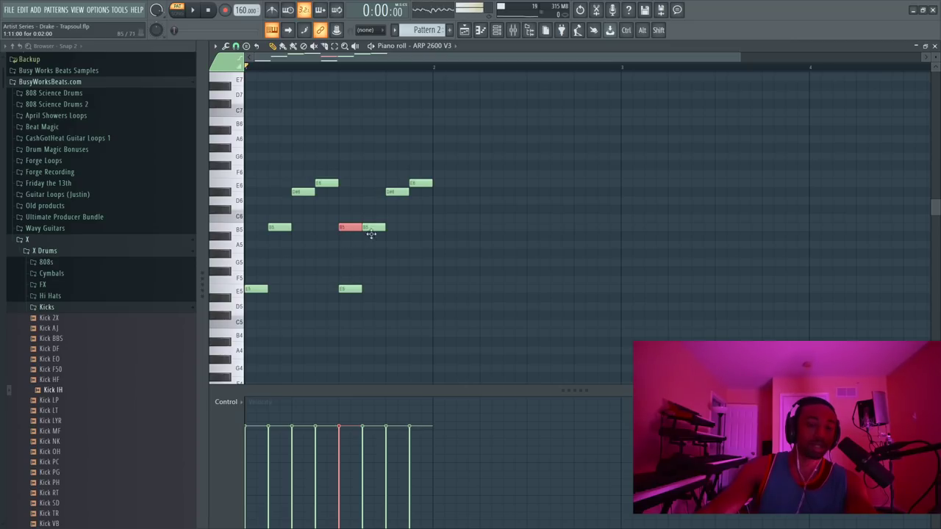
pyautogui.press('space')
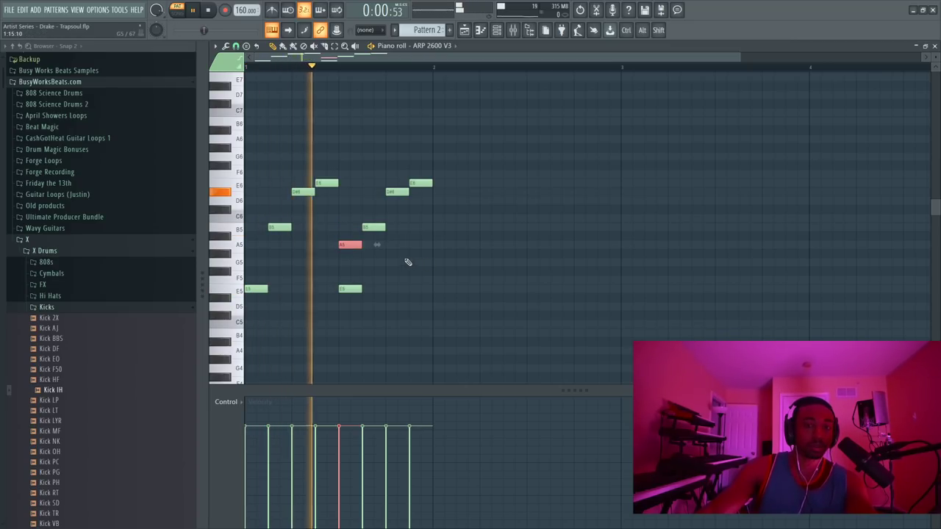
pyautogui.moveTo(350, 251)
pyautogui.mouseDown()
pyautogui.moveTo(363, 252)
pyautogui.moveTo(343, 244)
pyautogui.moveTo(356, 245)
pyautogui.mouseUp()
pyautogui.press('space')
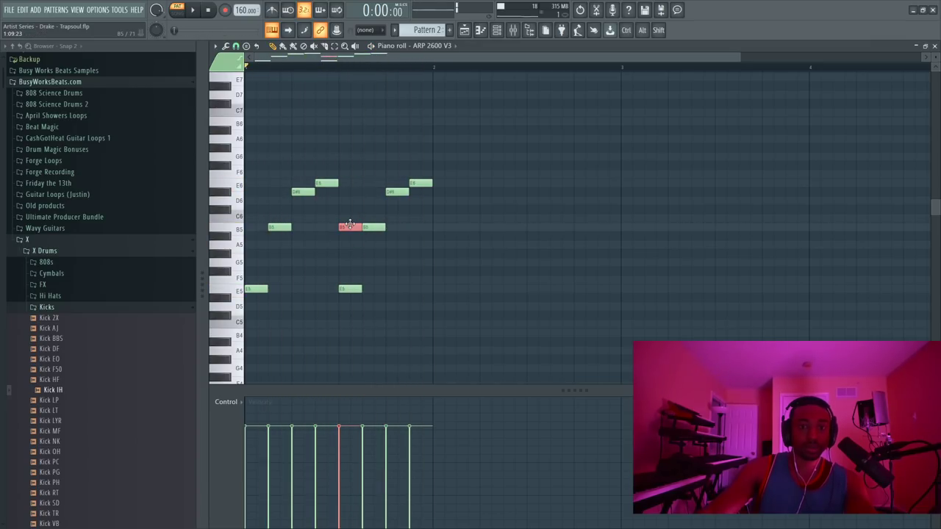
pyautogui.press('space')
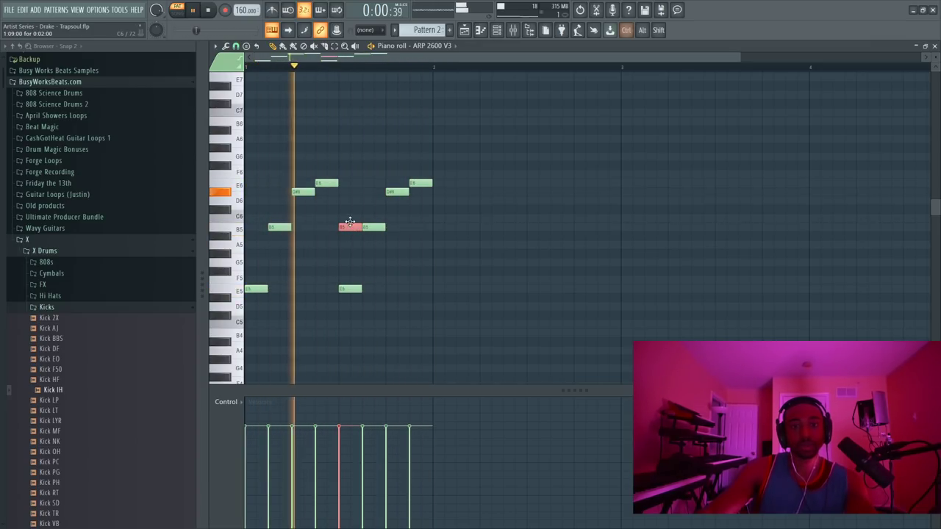
pyautogui.click(373, 167)
pyautogui.moveTo(373, 167); pyautogui.dragTo(372, 165)
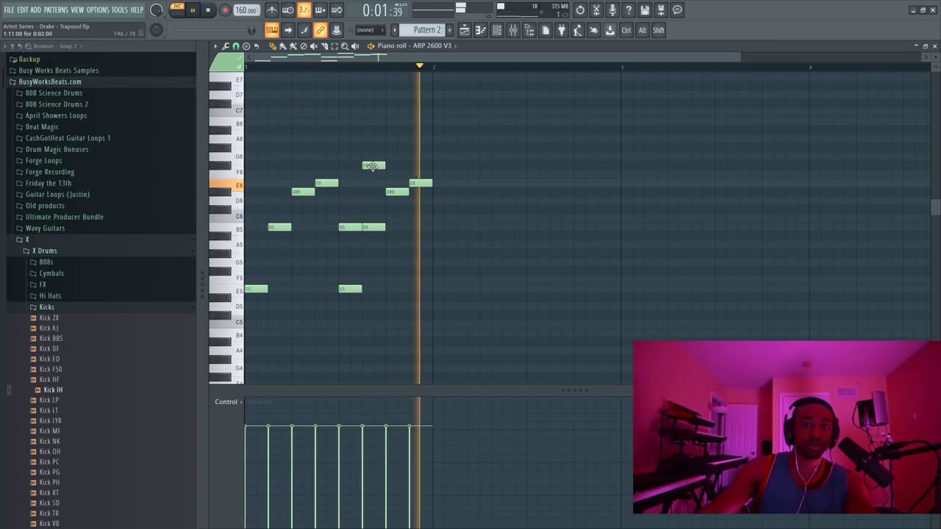
# Step: Try harmony notes A#6 and B6 above the last two notes of bar 1, and delete them
pyautogui.click(394, 147)
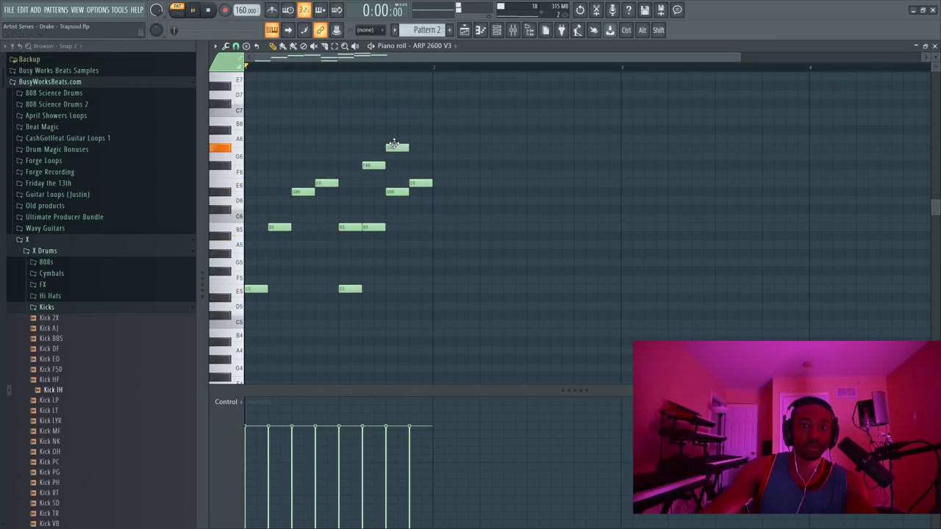
pyautogui.moveTo(394, 146); pyautogui.dragTo(394, 138)
pyautogui.click(418, 131)
pyautogui.press('space')
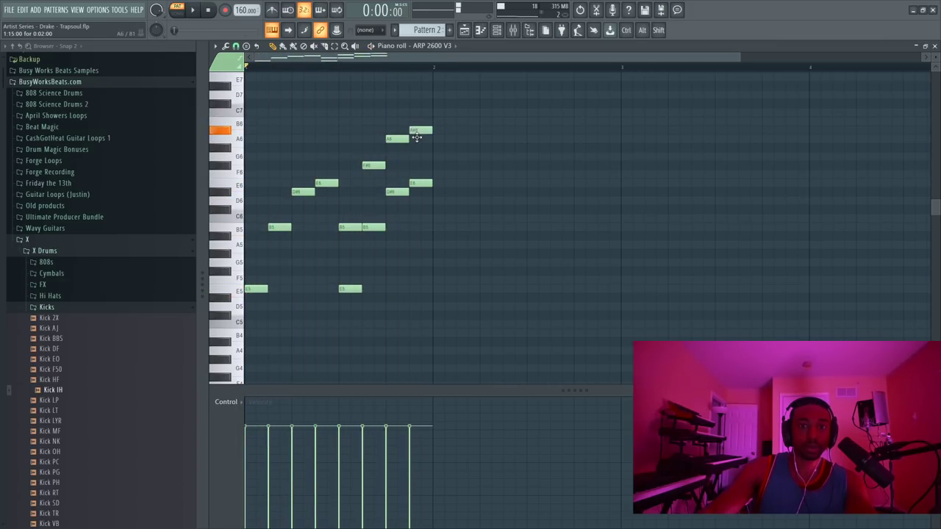
pyautogui.press('space')
pyautogui.moveTo(399, 139); pyautogui.dragTo(422, 121)
pyautogui.keyDown('ctrl'); pyautogui.click(435, 110); pyautogui.keyUp('ctrl')
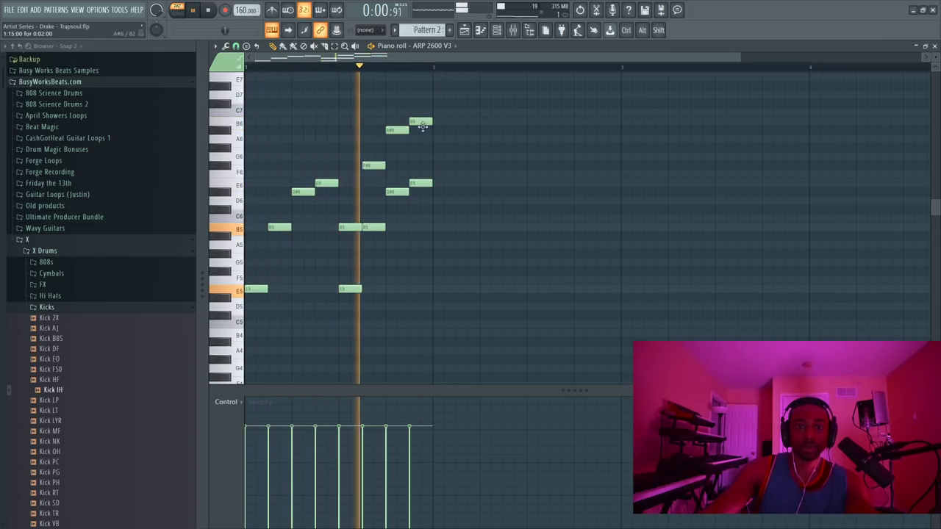
pyautogui.rightClick(422, 125)
pyautogui.rightClick(401, 131)
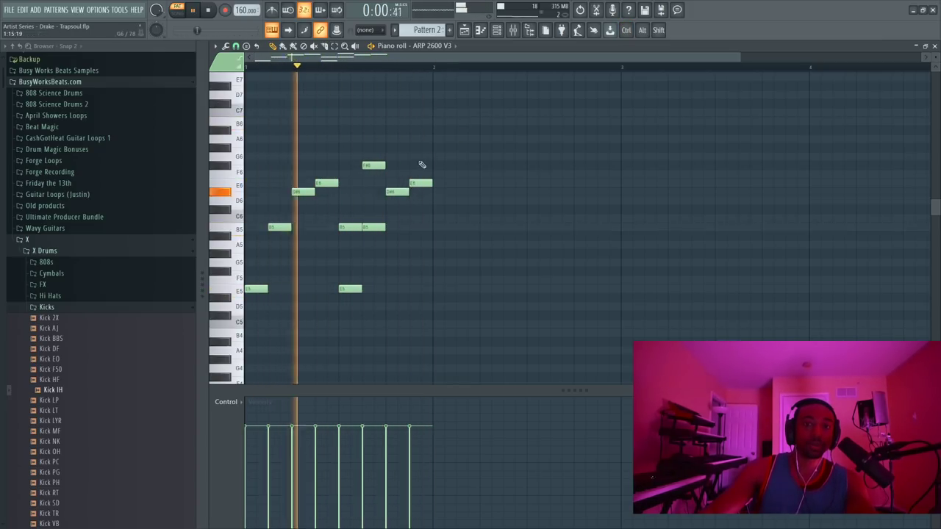
# Step: Try a B6 harmony note above the first E5, remove it, and play the pattern
pyautogui.scroll(3, 254, 173)
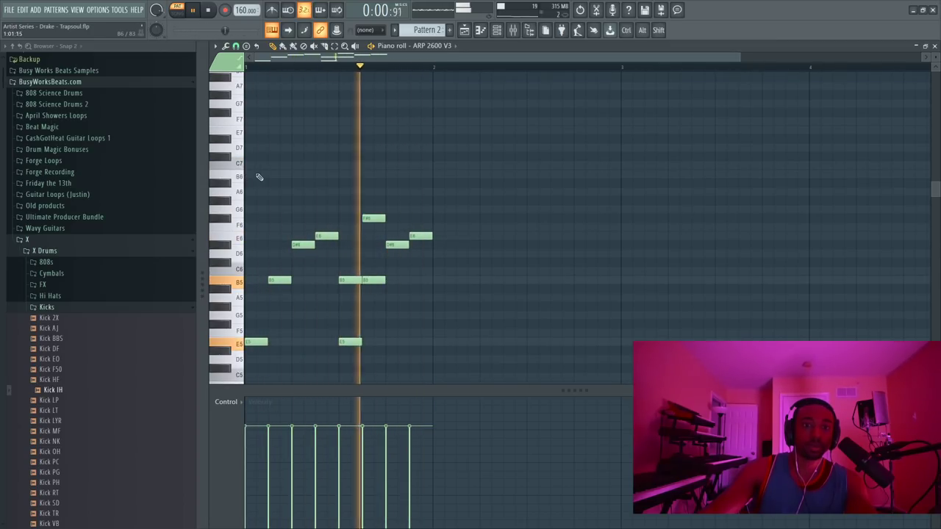
pyautogui.click(259, 176)
pyautogui.press('space')
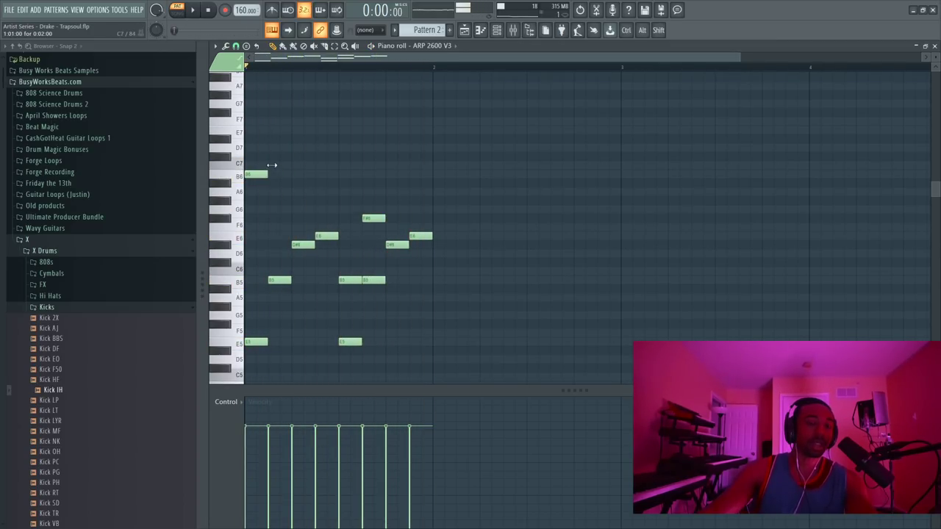
pyautogui.click(249, 175)
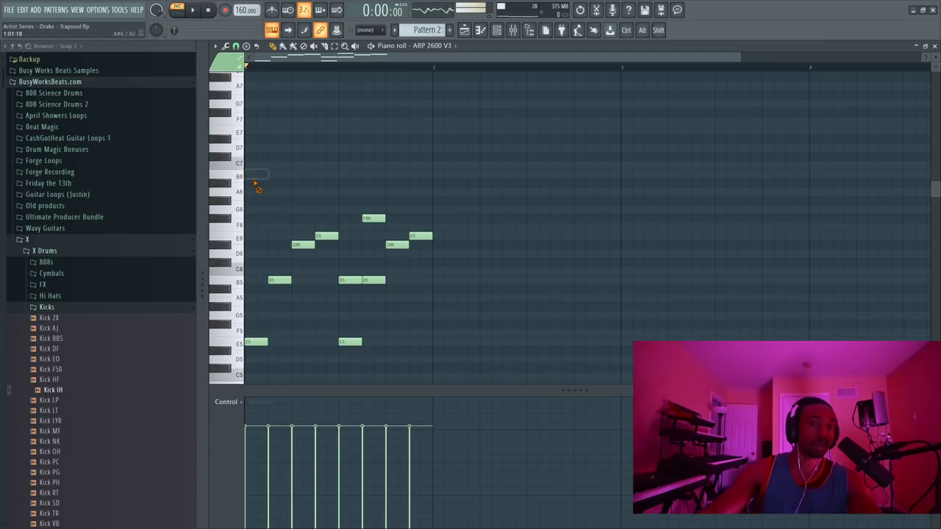
pyautogui.press('space')
pyautogui.press('space')
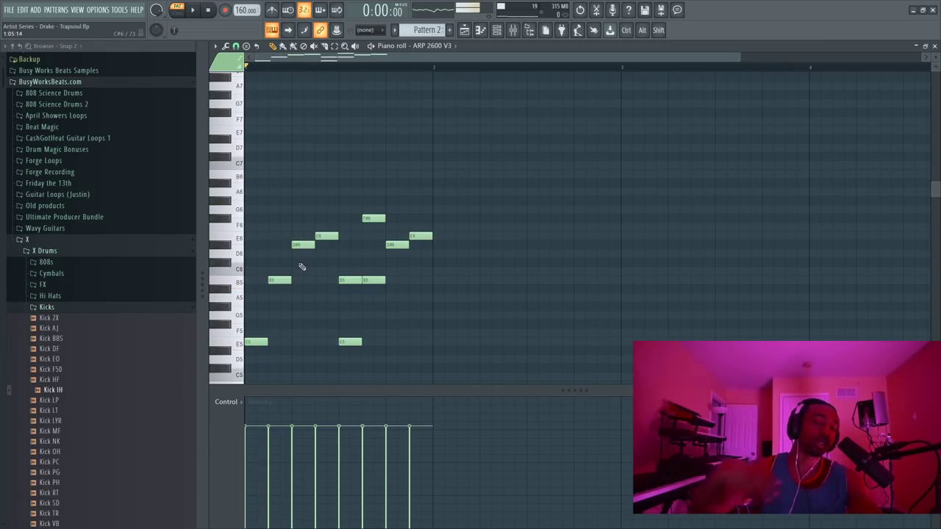
# Step: Try a G#6 harmony note above the first phrase's B5 during playback, and remove it
pyautogui.press('space')
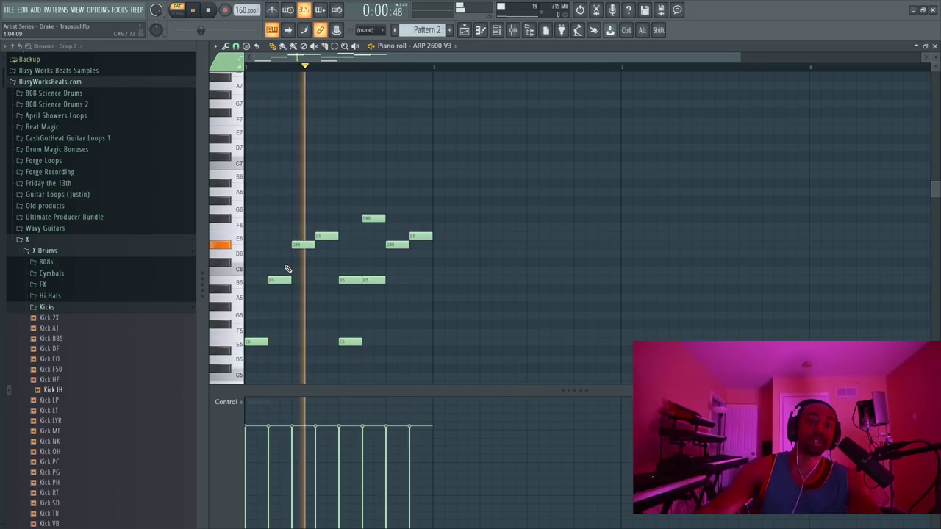
pyautogui.press('space')
pyautogui.press('space')
pyautogui.click(282, 211)
pyautogui.moveTo(280, 214); pyautogui.dragTo(274, 200)
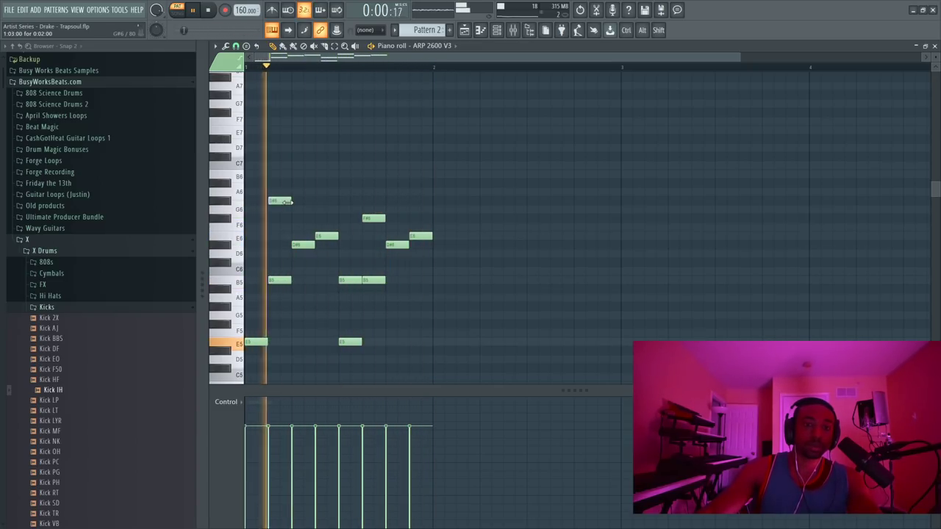
pyautogui.press('space')
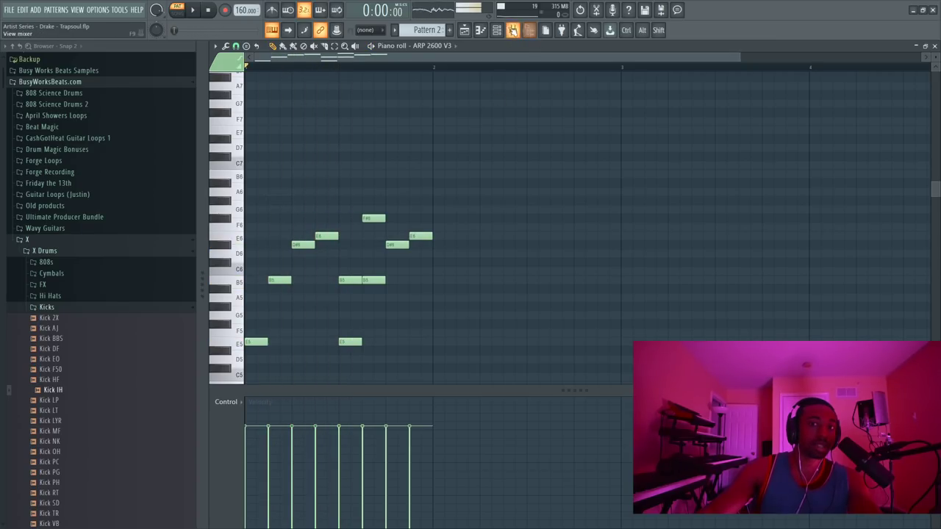
# Step: Play back the melody with its layered harmony notes in the second half of bar 1
pyautogui.click(497, 29)
pyautogui.press('F6')
pyautogui.press('space')
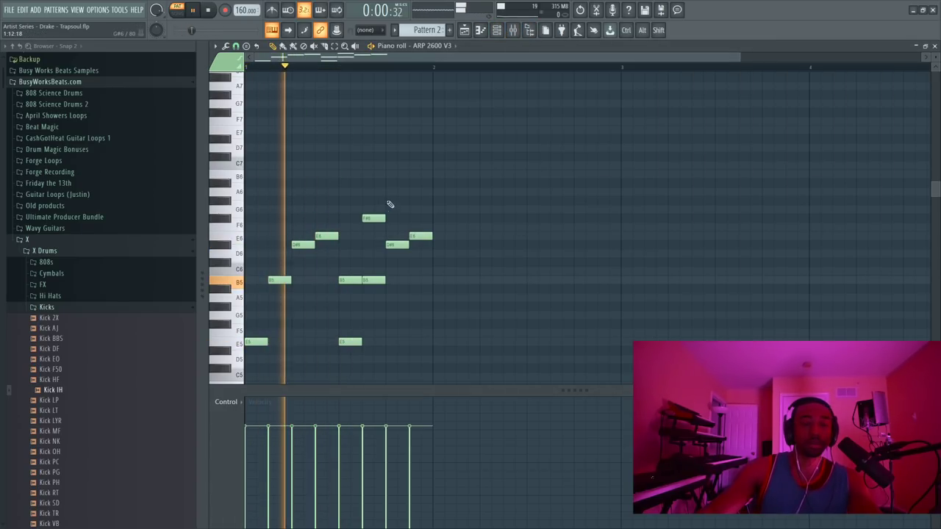
pyautogui.press('space')
# Step: Open Scaler from the channel rack to check its detected scale notes, and replay the pattern in the piano roll
pyautogui.click(497, 31)
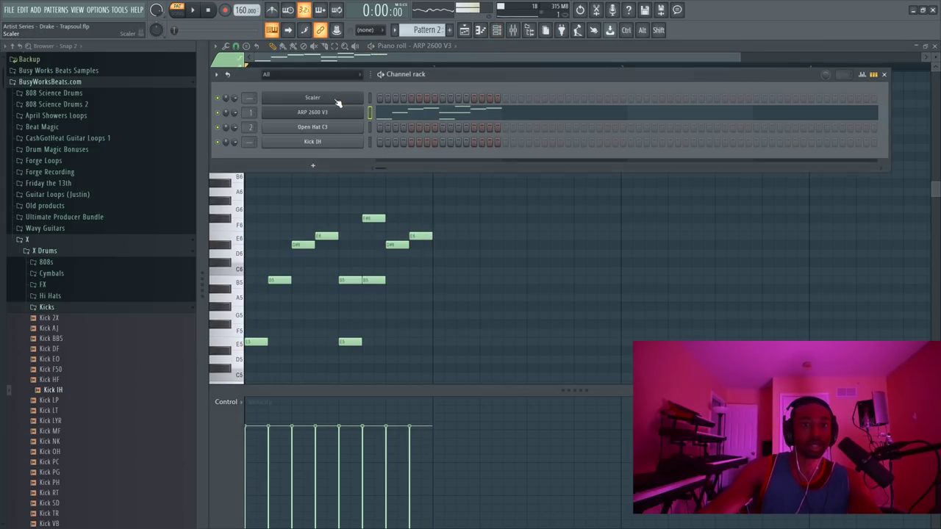
pyautogui.click(336, 100)
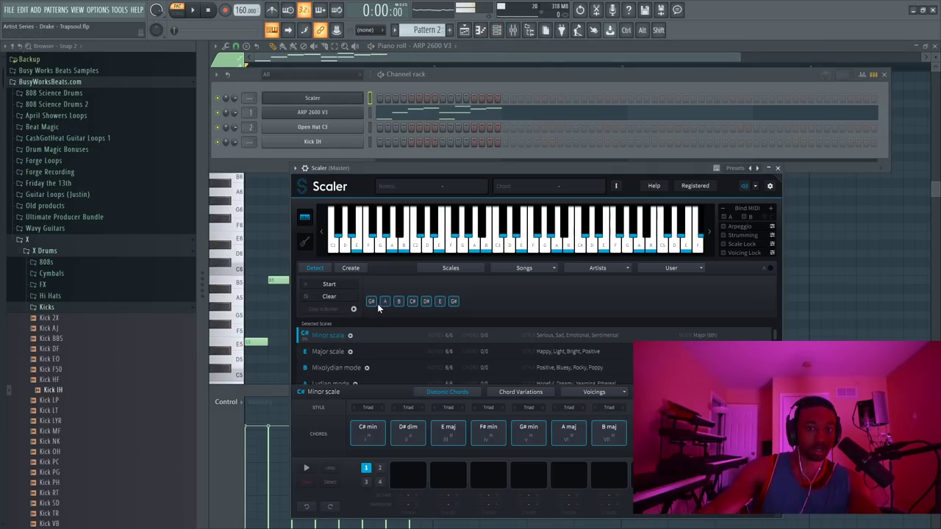
pyautogui.click(415, 303)
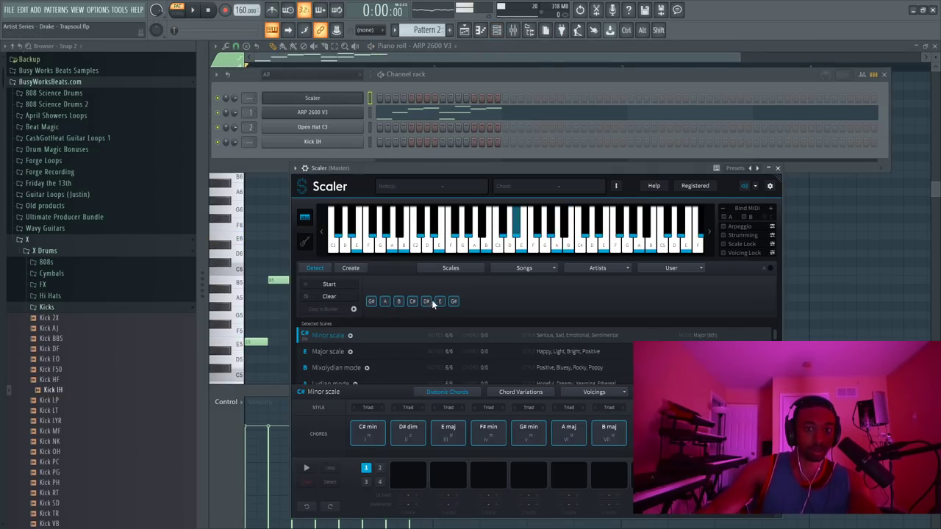
pyautogui.rightClick(853, 269)
pyautogui.press('space')
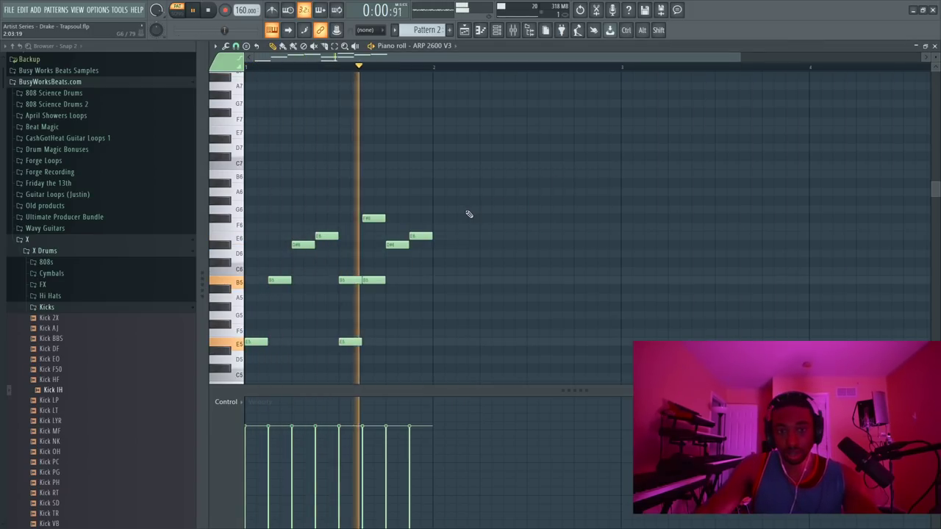
# Step: Duplicate the bar 1 phrase into bar 2, and delete the copy's first E5 note
pyautogui.press('space')
pyautogui.moveTo(503, 146); pyautogui.dragTo(258, 348)
pyautogui.hotkey('ctrl', 'b')
pyautogui.press('space')
pyautogui.hotkey('ctrl', 'd')
pyautogui.rightClick(445, 341)
pyautogui.press('space')
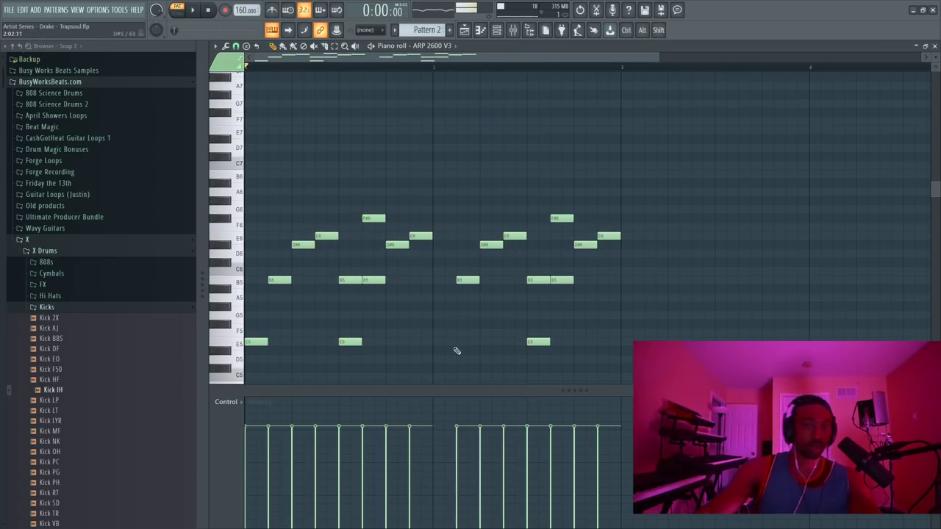
# Step: Add a B6 harmony note above bar 2's first B5, and play back the two-bar melody
pyautogui.press('space')
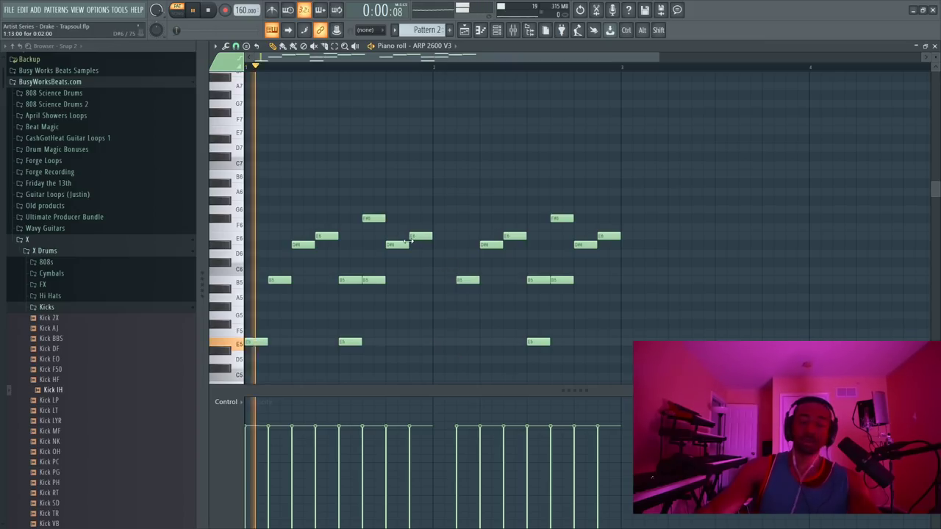
pyautogui.click(458, 174)
pyautogui.press('space')
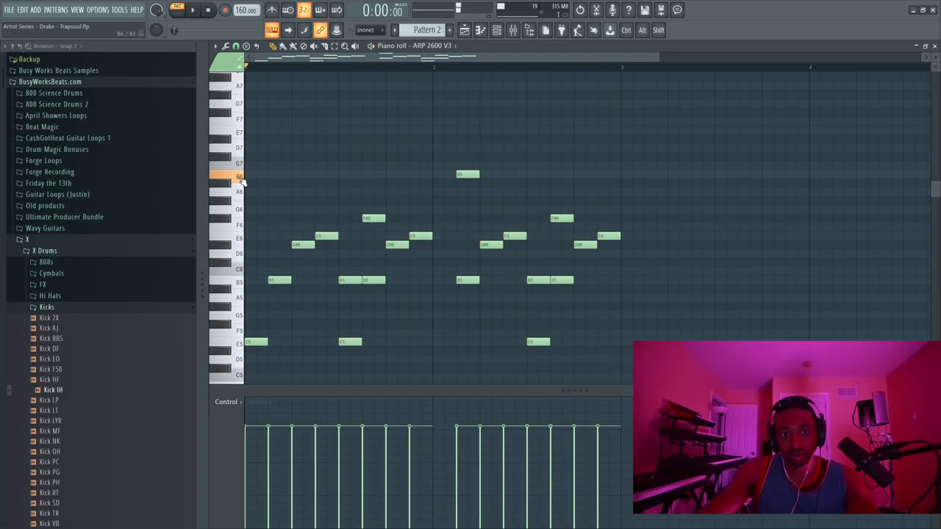
pyautogui.press('space')
pyautogui.moveTo(471, 174)
pyautogui.mouseDown()
pyautogui.moveTo(483, 173)
pyautogui.moveTo(460, 174)
pyautogui.mouseUp()
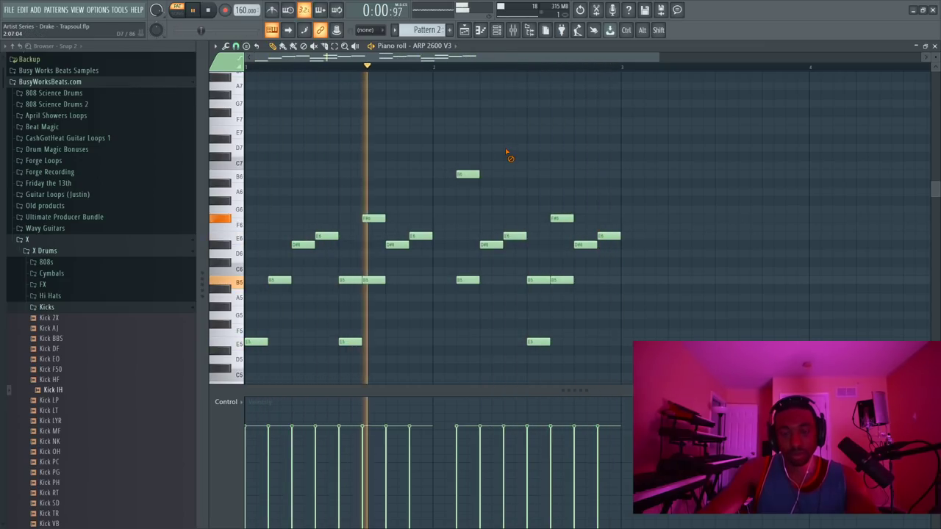
pyautogui.press('space')
# Step: Open the ValhallaShimmer reverb on mixer Insert 1 while the pattern plays, and reposition its window
pyautogui.press('F9')
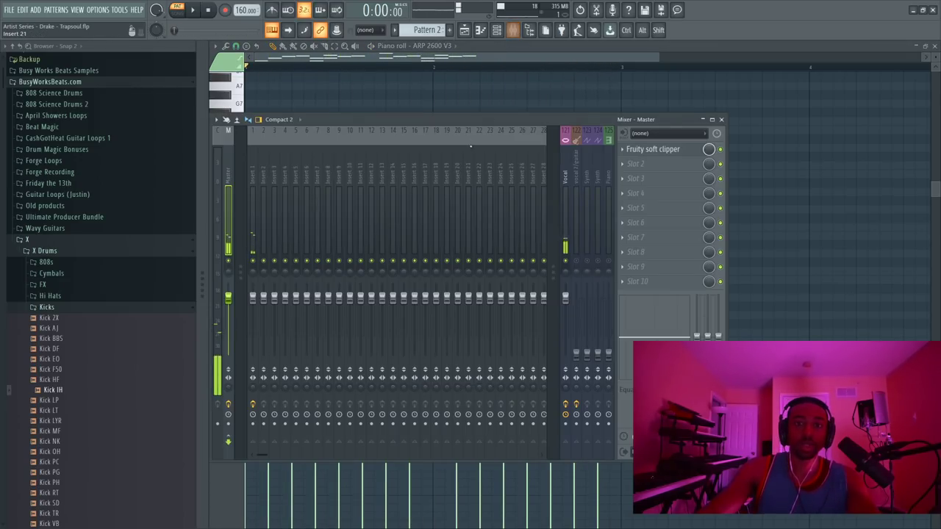
pyautogui.click(252, 184)
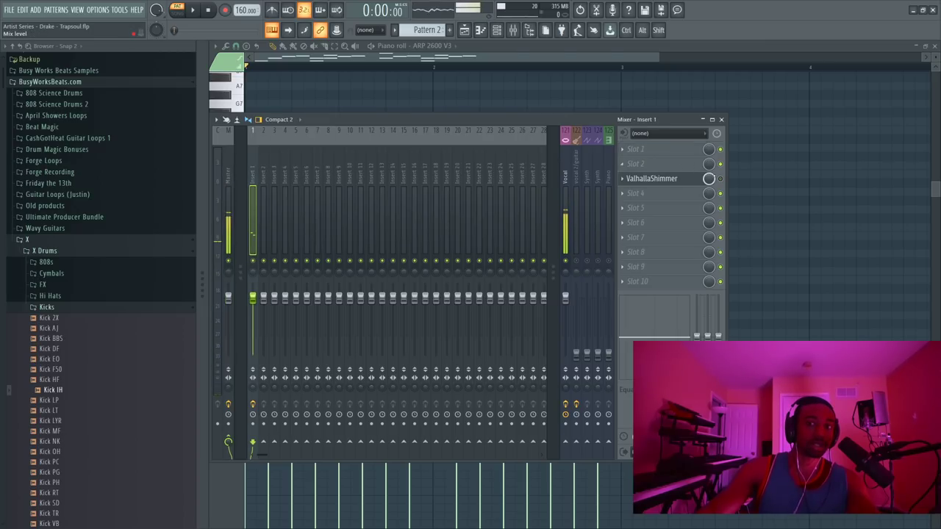
pyautogui.press('space')
pyautogui.click(662, 178)
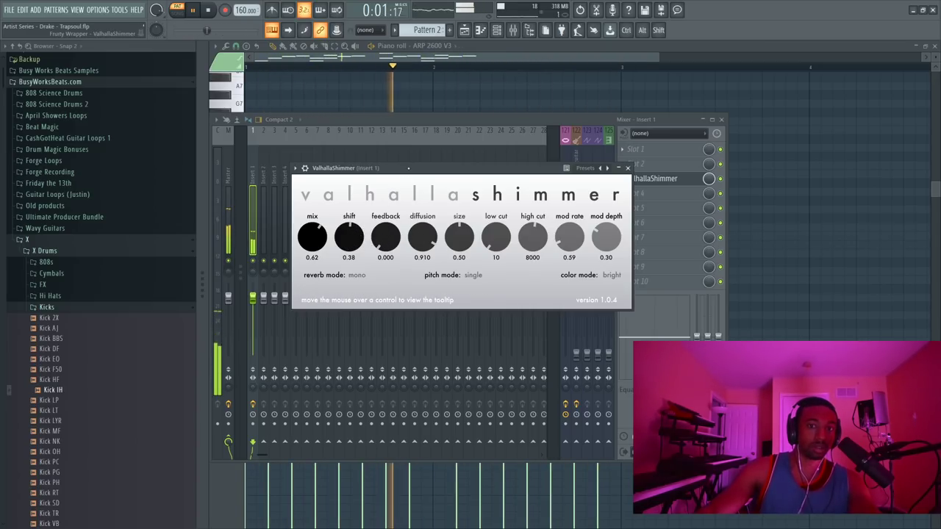
pyautogui.moveTo(407, 167); pyautogui.dragTo(477, 244)
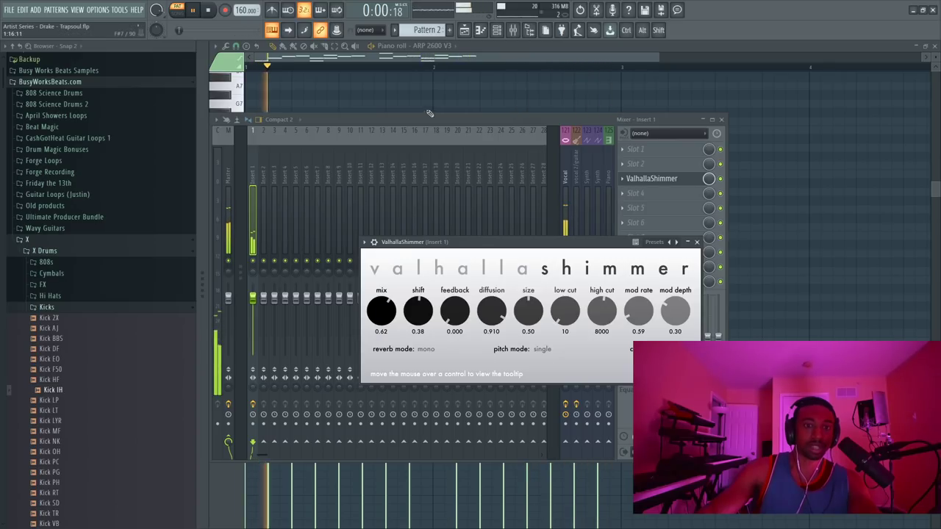
# Step: Try the whole melody one octave higher in the piano roll during playback, and transpose it back down
pyautogui.click(471, 87)
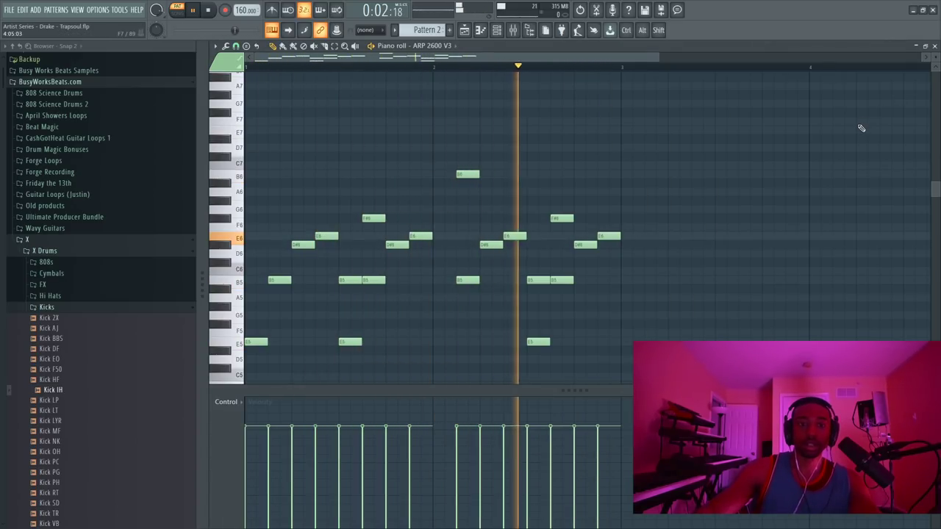
pyautogui.hotkey('ctrl', 'Up')
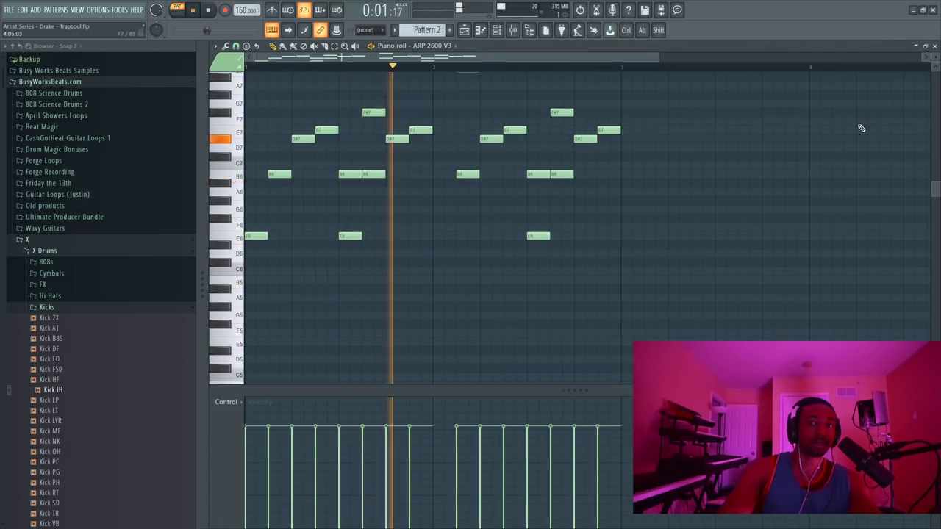
pyautogui.hotkey('ctrl', 'Down')
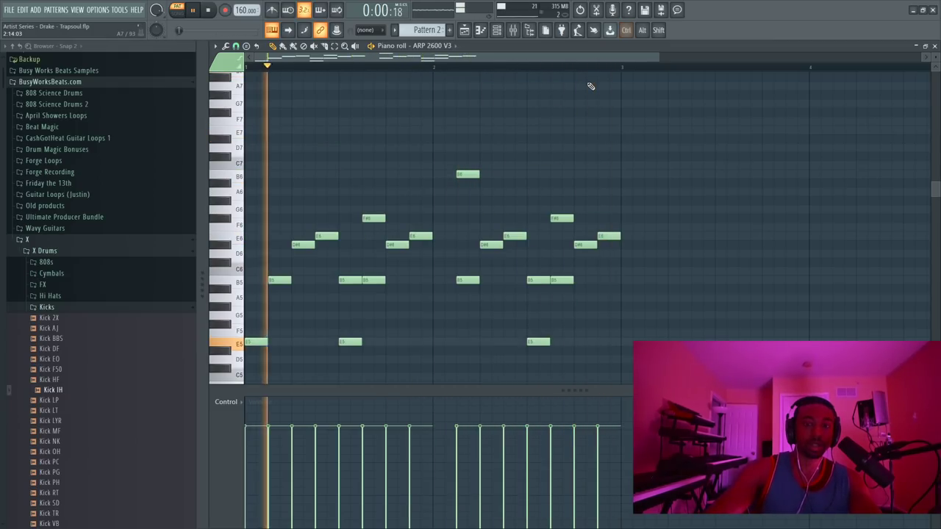
# Step: Stop playback and load the HalfTime effect into slot 1 of mixer Insert 1
pyautogui.press('F6')
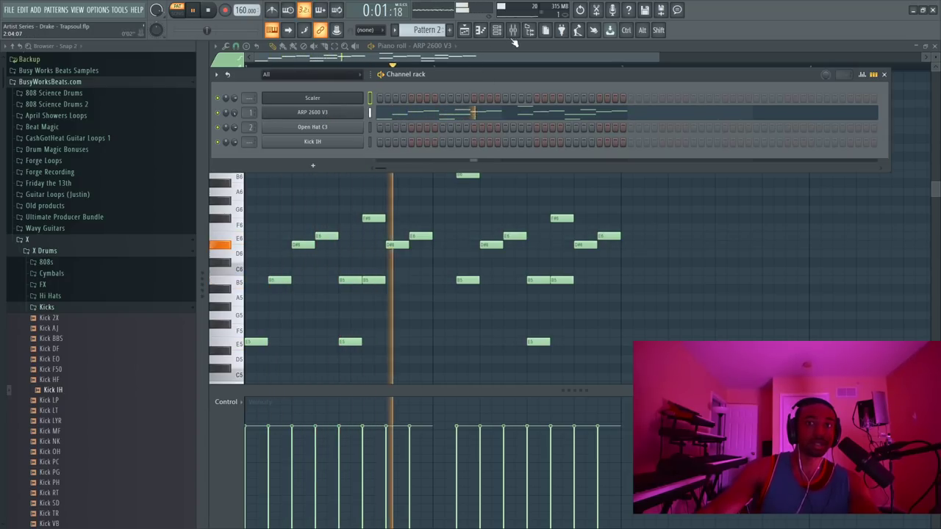
pyautogui.press('space')
pyautogui.press('F9')
pyautogui.click(643, 158)
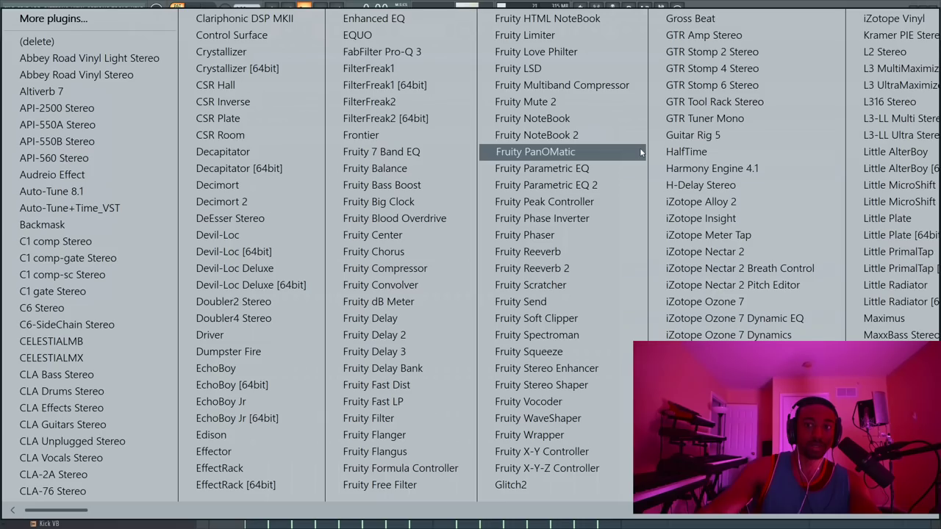
pyautogui.click(729, 151)
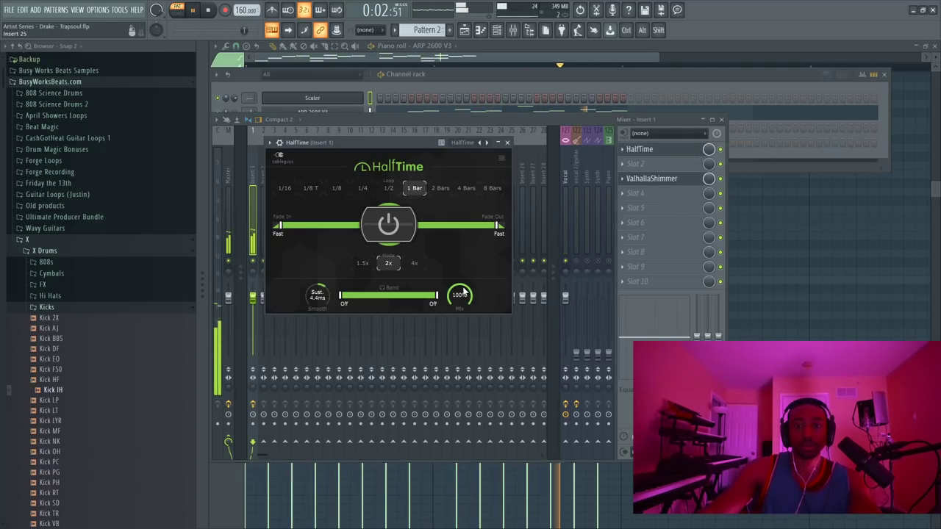
# Step: Stop the pattern and move HalfTime below ValhallaShimmer in Insert 1's effect chain
pyautogui.moveTo(463, 292); pyautogui.dragTo(463, 292)
pyautogui.press('space')
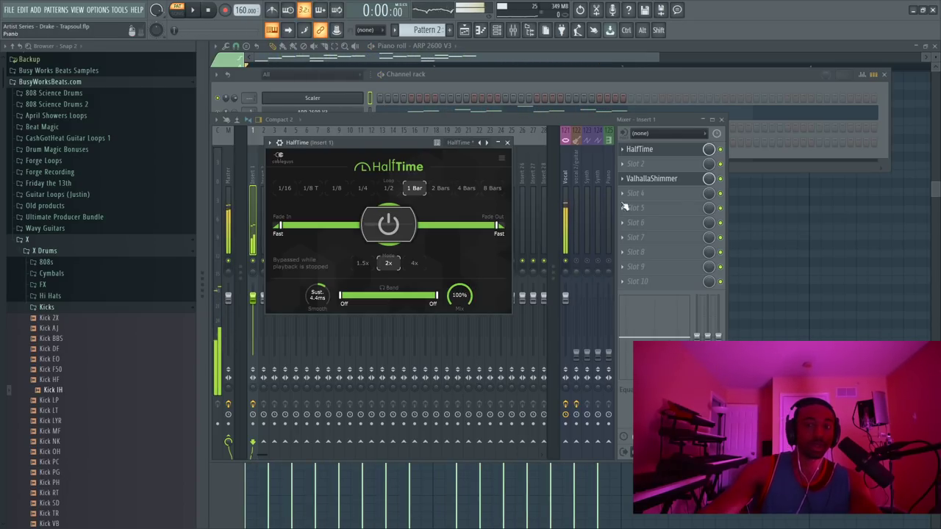
pyautogui.moveTo(656, 151); pyautogui.dragTo(658, 168)
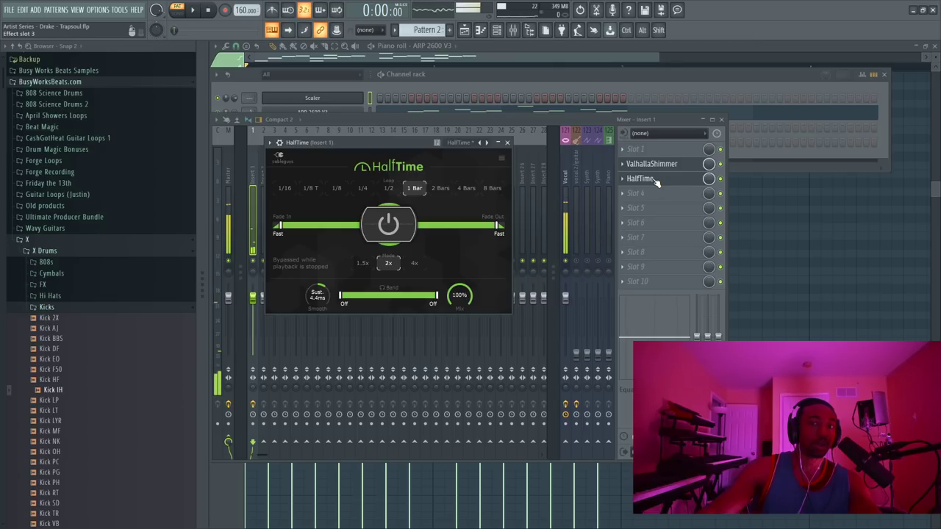
# Step: Try HalfTime's mix at 29% during playback, restore it to 100%, and close the plugin window
pyautogui.press('space')
pyautogui.moveTo(459, 294); pyautogui.dragTo(459, 334)
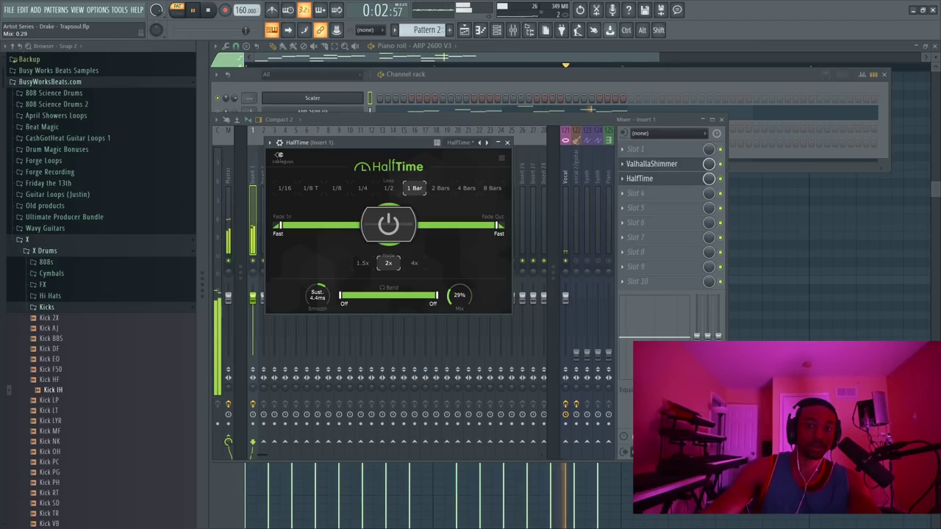
pyautogui.moveTo(459, 295); pyautogui.dragTo(460, 261)
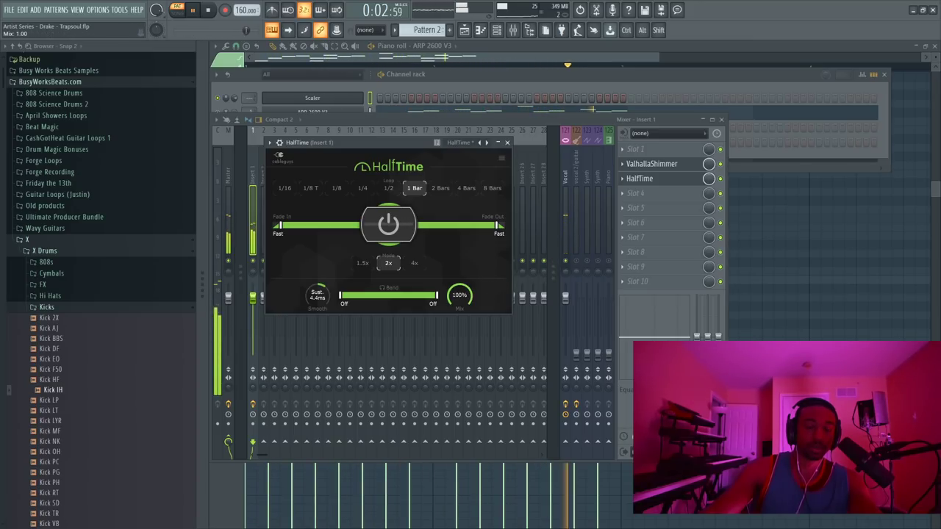
pyautogui.click(567, 262)
pyautogui.press('space')
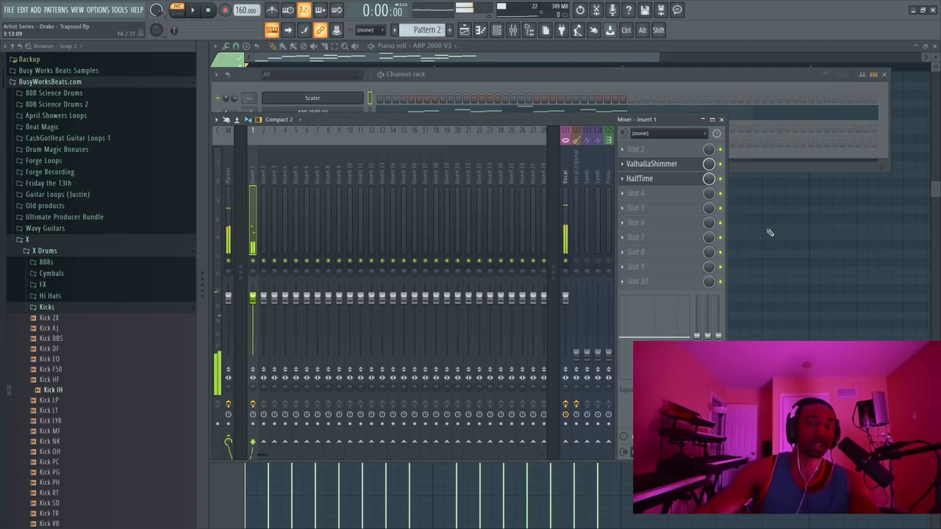
# Step: Load the 2 Steps Keys preset from the Keys category in the ARP 2600 V3, and close its preset browser
pyautogui.click(451, 77)
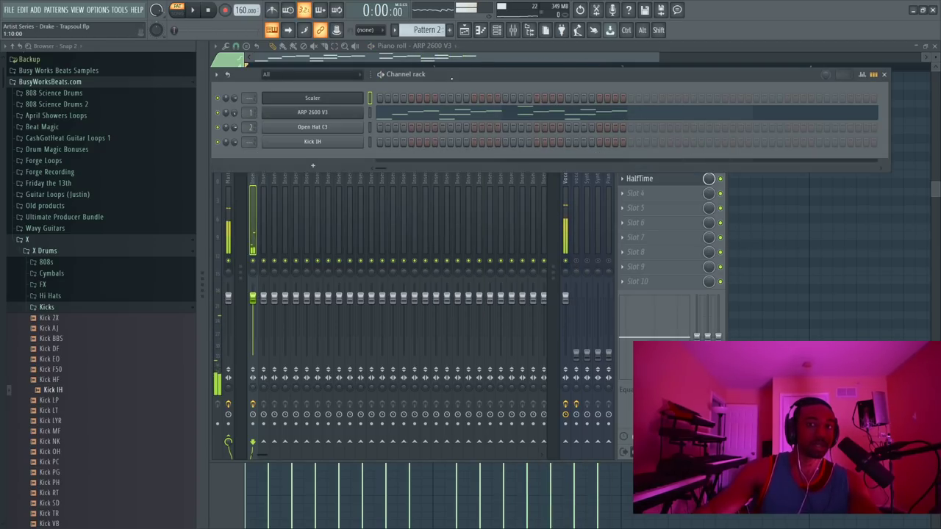
pyautogui.click(330, 114)
pyautogui.click(429, 187)
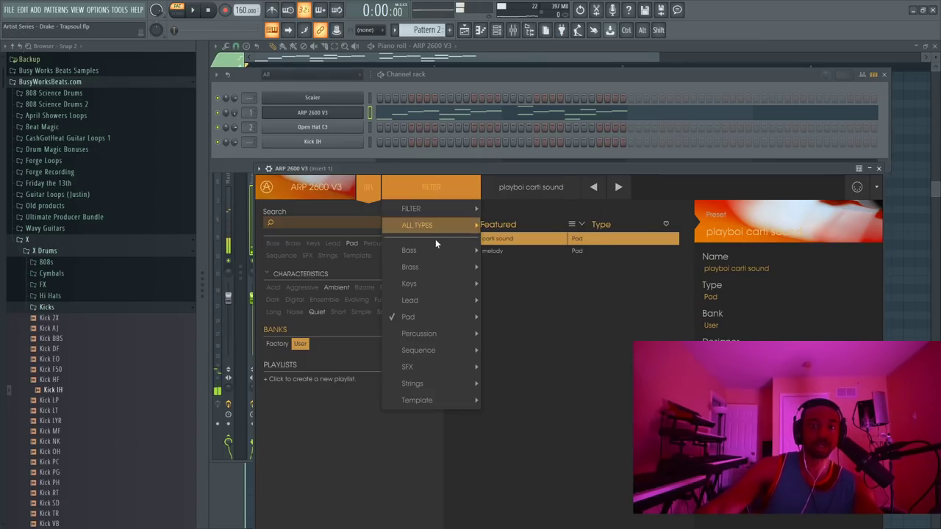
pyautogui.moveTo(434, 267)
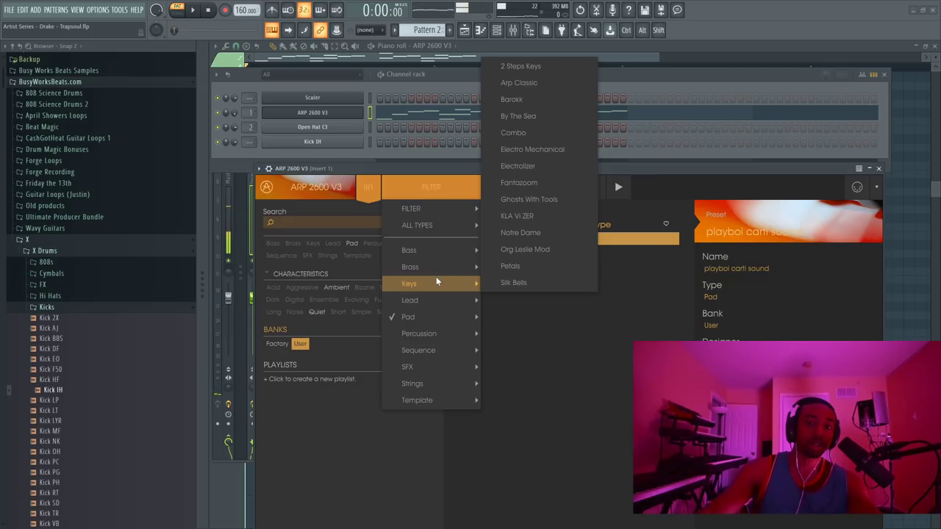
pyautogui.click(521, 67)
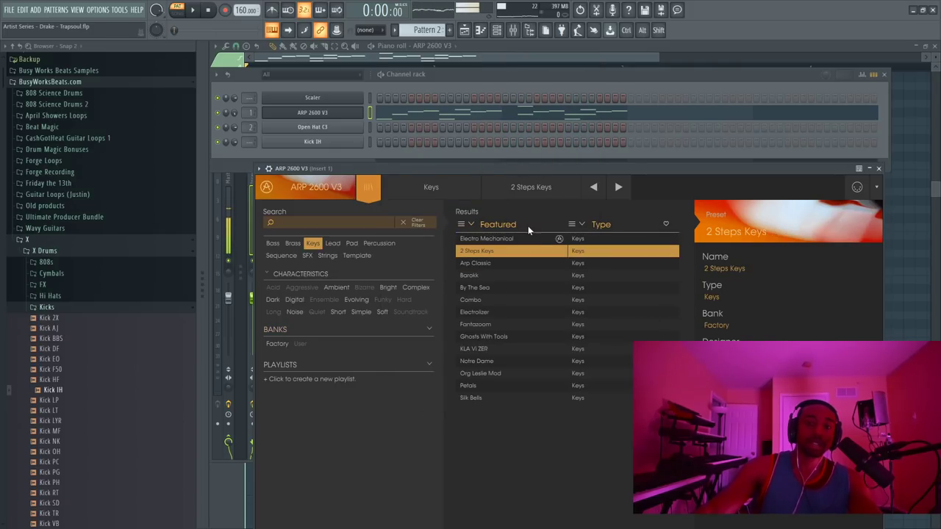
pyautogui.click(370, 193)
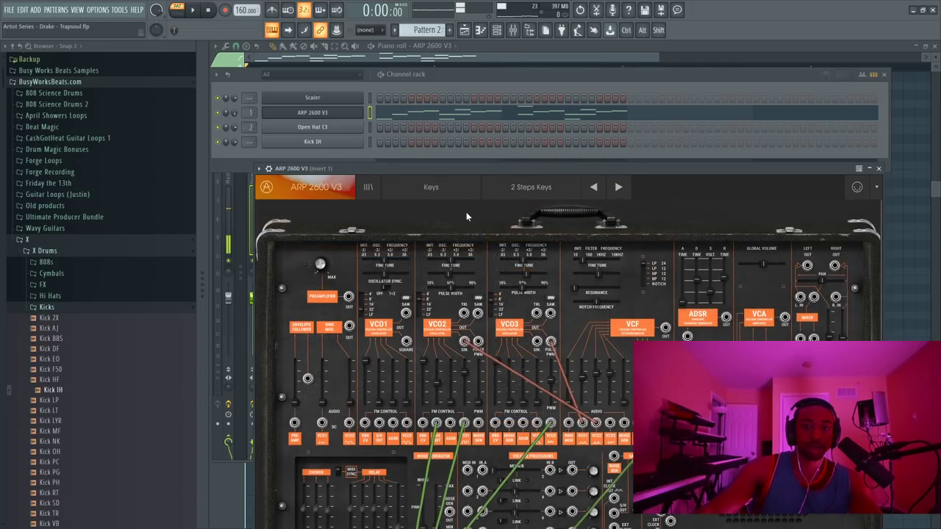
# Step: Audition the 2 Steps Keys sound, switch the ARP 2600 V3 to the Arp Classic preset, and play the pattern
pyautogui.press('space')
pyautogui.press('space')
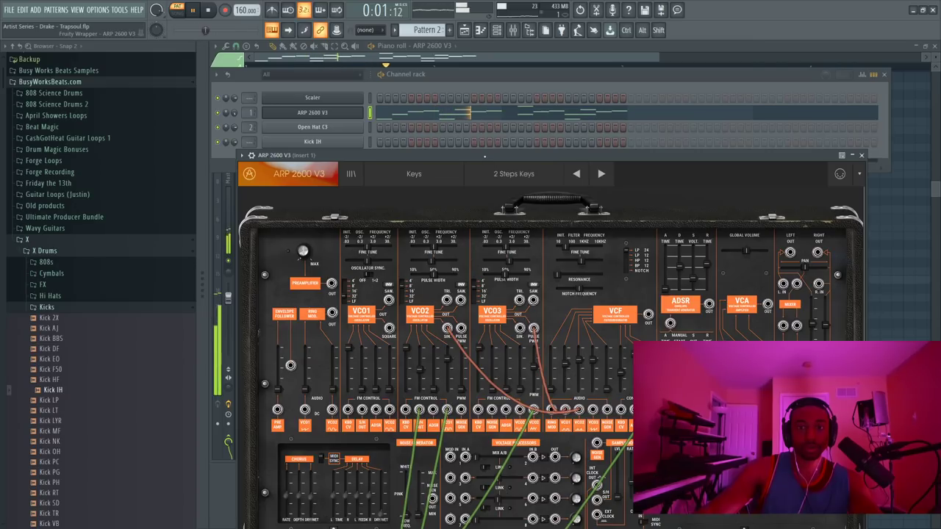
pyautogui.click(601, 173)
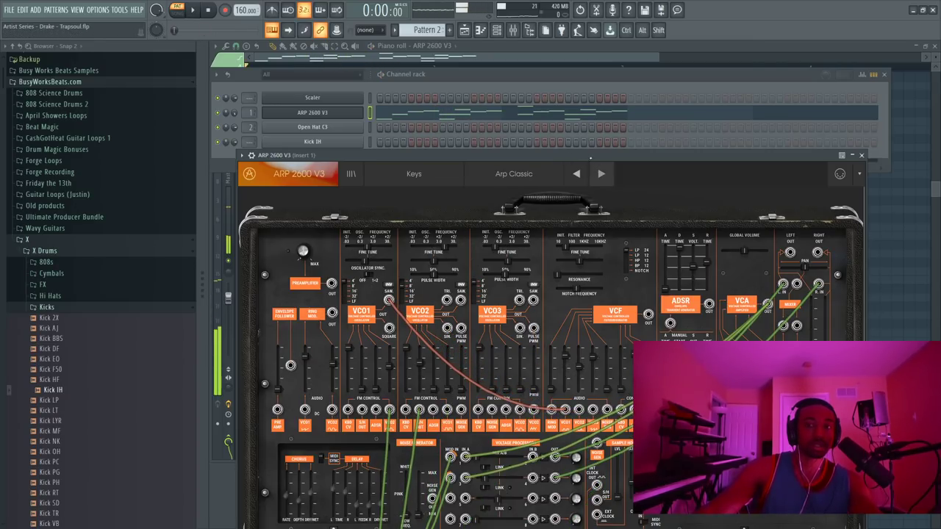
pyautogui.press('space')
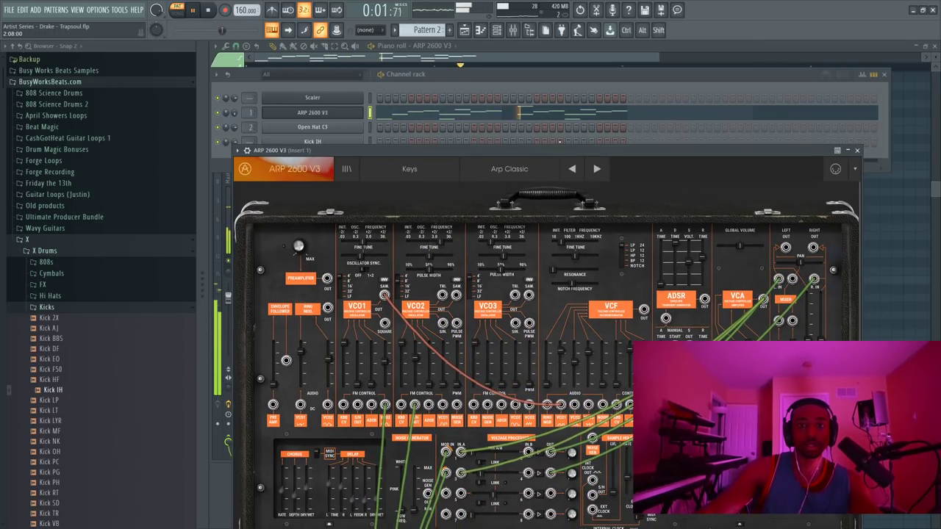
# Step: Bypass HalfTime on mixer Insert 1, and play the Arp Classic melody without it
pyautogui.click(516, 33)
pyautogui.press('space')
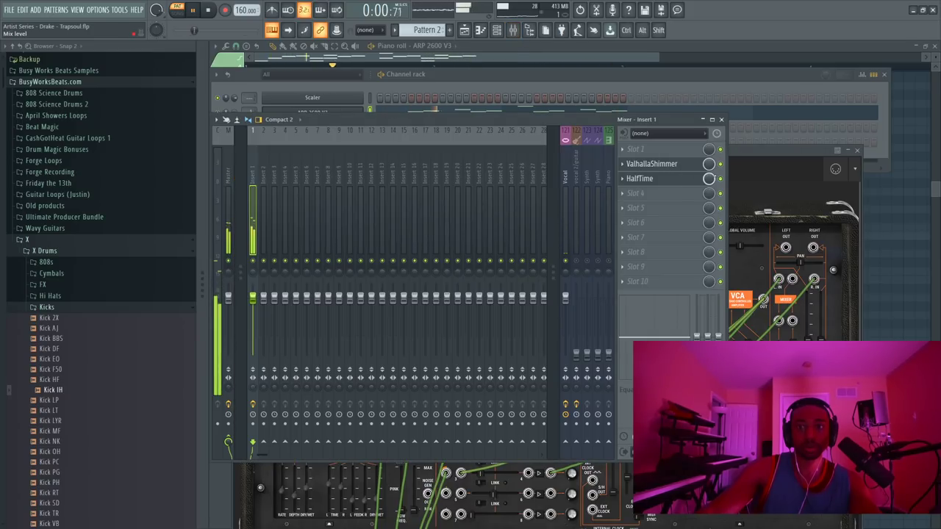
pyautogui.press('space')
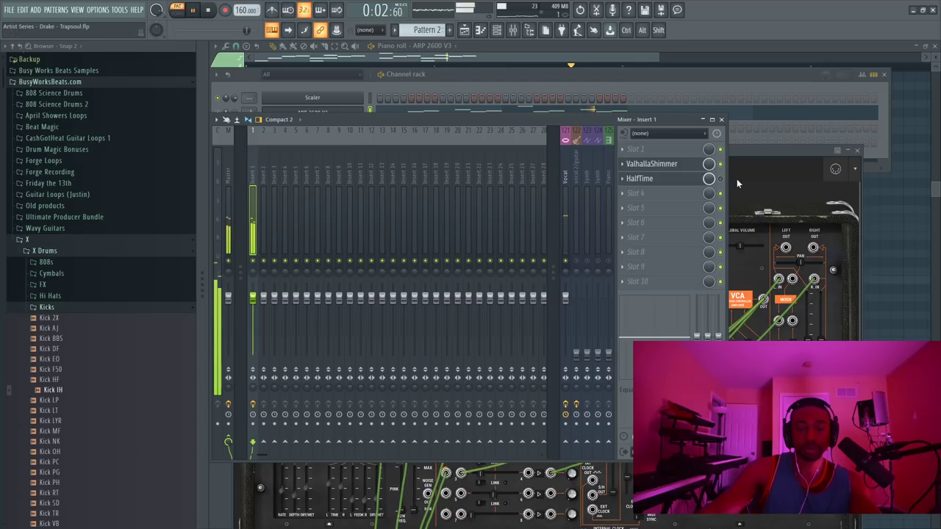
pyautogui.press('space')
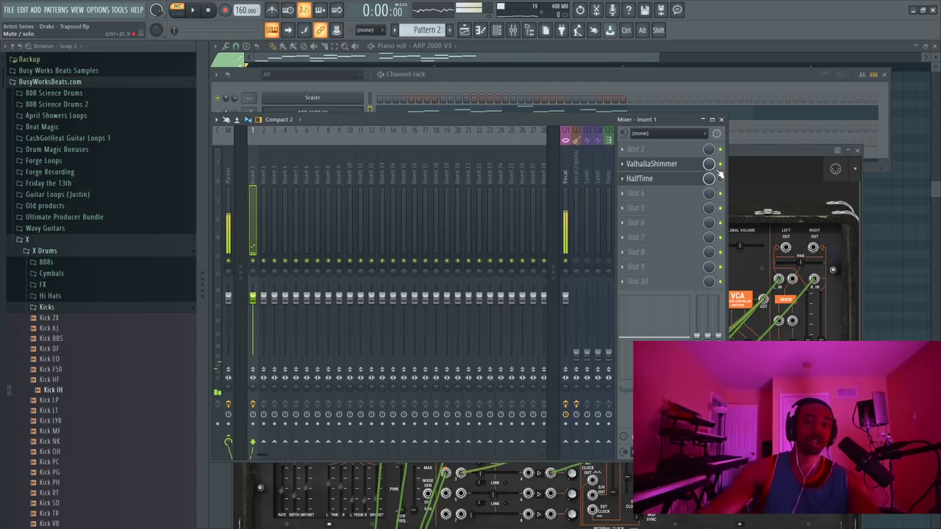
pyautogui.moveTo(777, 155); pyautogui.dragTo(724, 212)
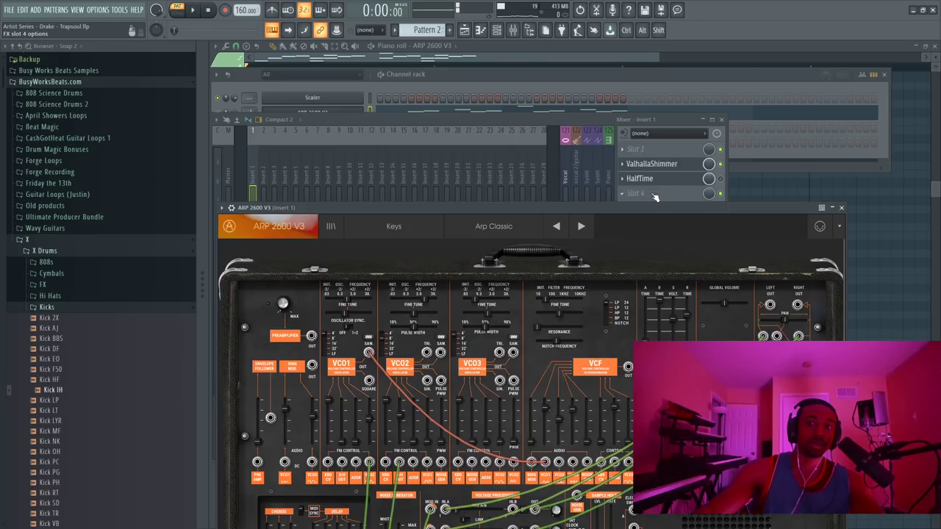
pyautogui.press('space')
pyautogui.click(842, 208)
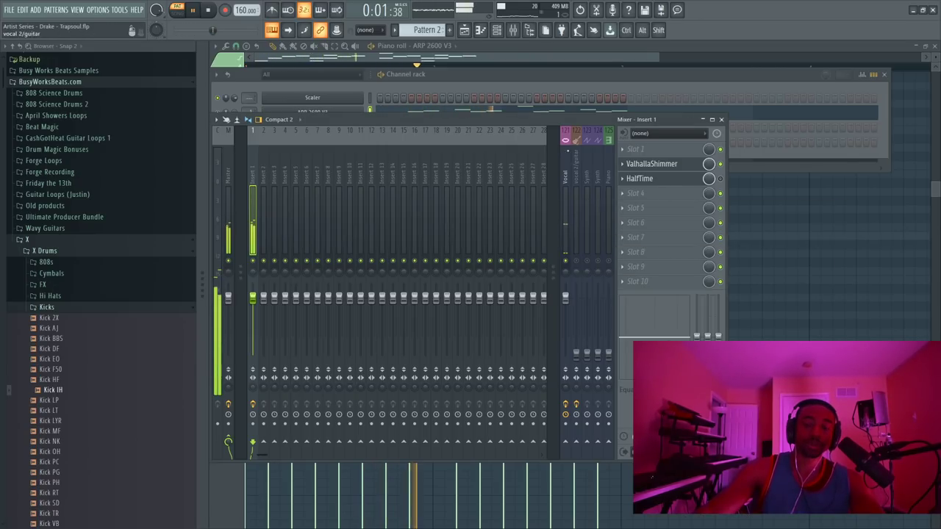
# Step: Stop playback, reopen the ARP 2600 V3 from the channel rack, and reposition its window below the channel's pattern row
pyautogui.click(356, 111)
pyautogui.press('space')
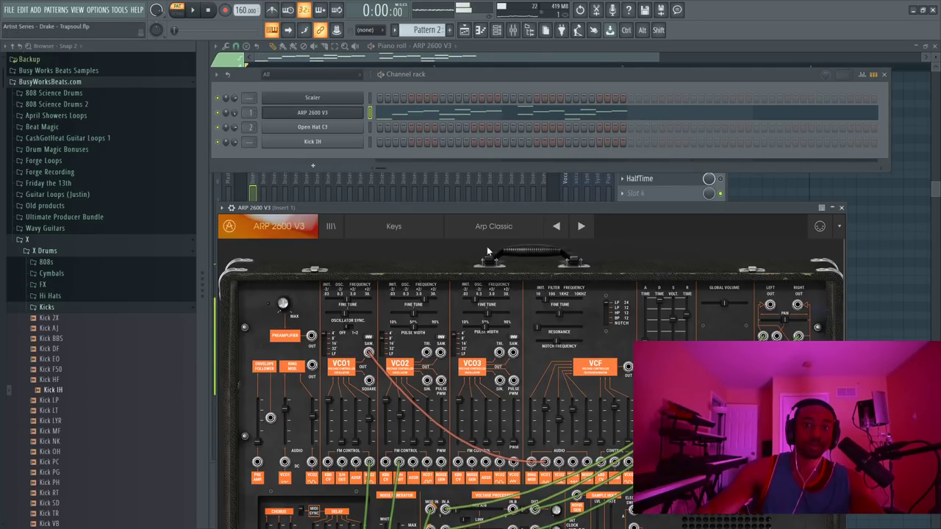
pyautogui.moveTo(479, 208); pyautogui.dragTo(472, 127)
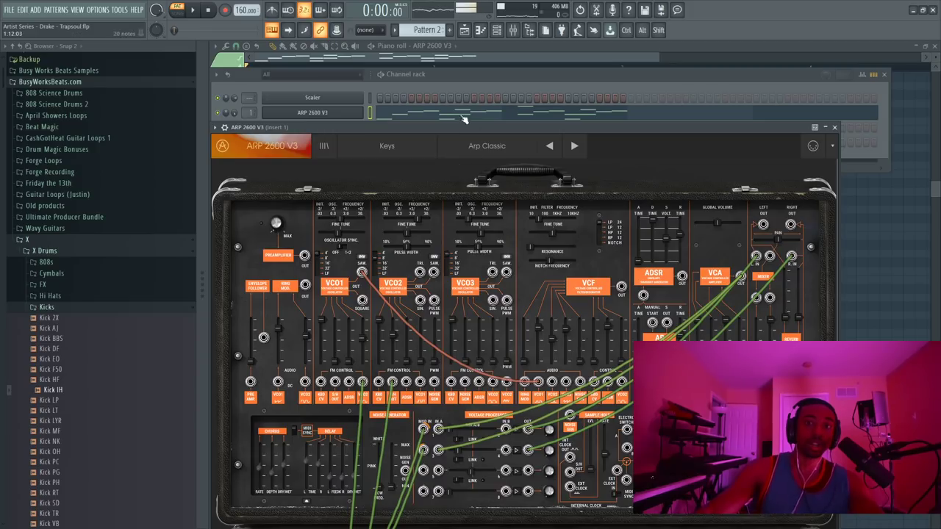
pyautogui.click(366, 75)
pyautogui.click(346, 113)
pyautogui.click(345, 114)
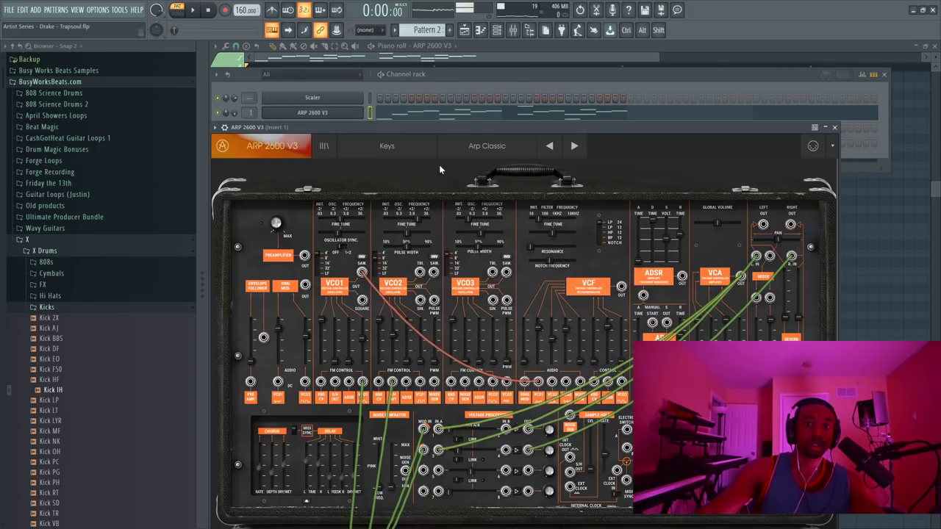
# Step: Audition the Barokk, By The Sea and Combo presets in the ARP 2600 V3 during playback, and switch to Electrolizer
pyautogui.click(577, 145)
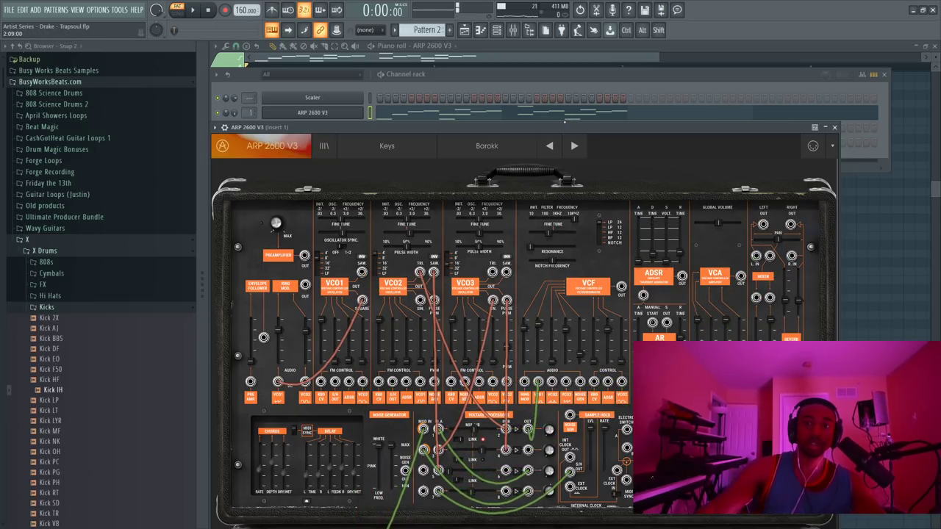
pyautogui.moveTo(564, 125); pyautogui.dragTo(572, 130)
pyautogui.press('space')
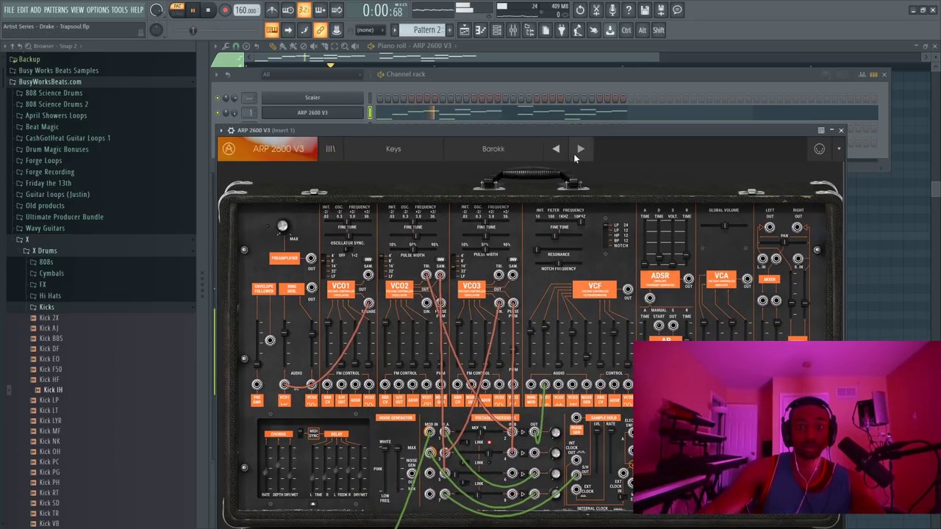
pyautogui.click(579, 150)
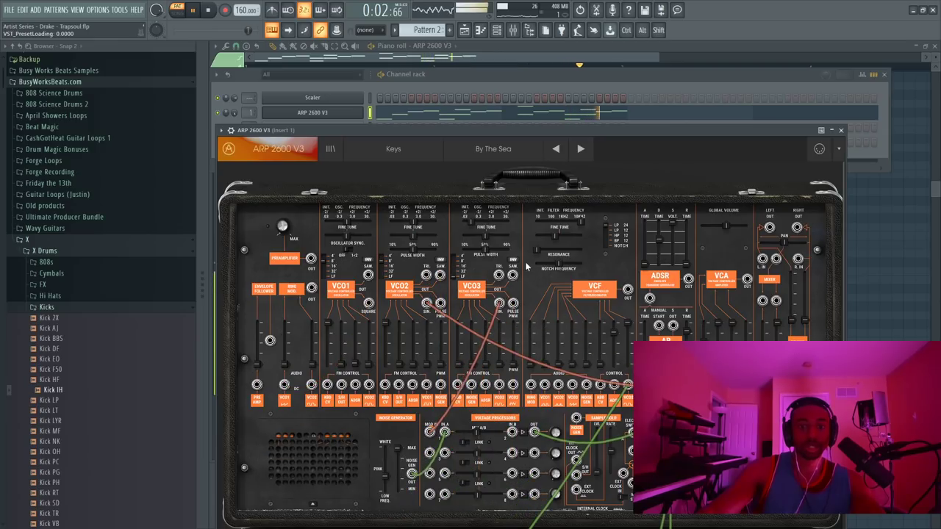
pyautogui.click(588, 154)
pyautogui.moveTo(235, 112); pyautogui.dragTo(234, 110)
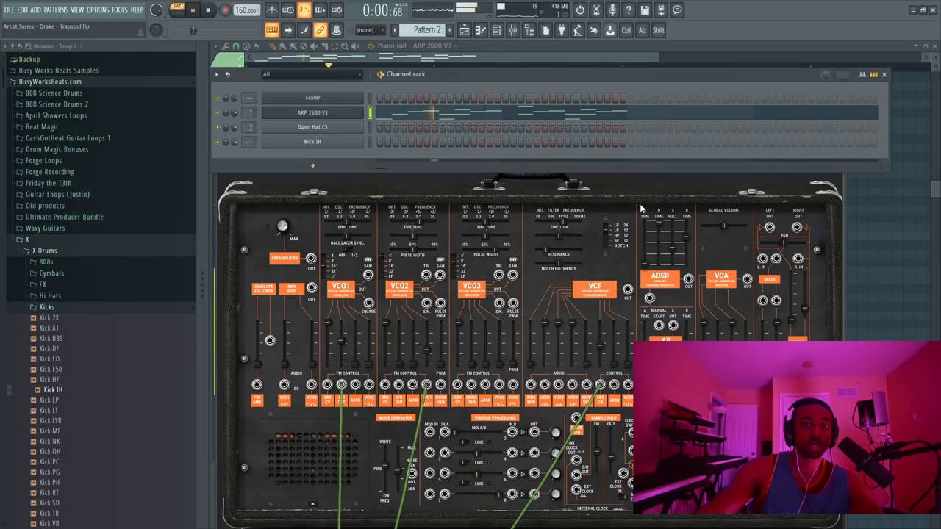
pyautogui.click(616, 177)
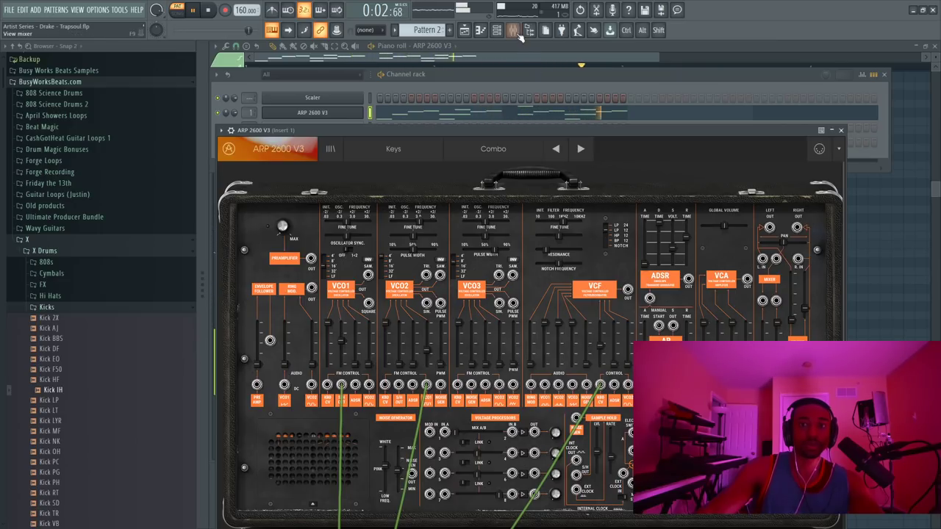
pyautogui.press('F9')
pyautogui.click(732, 165)
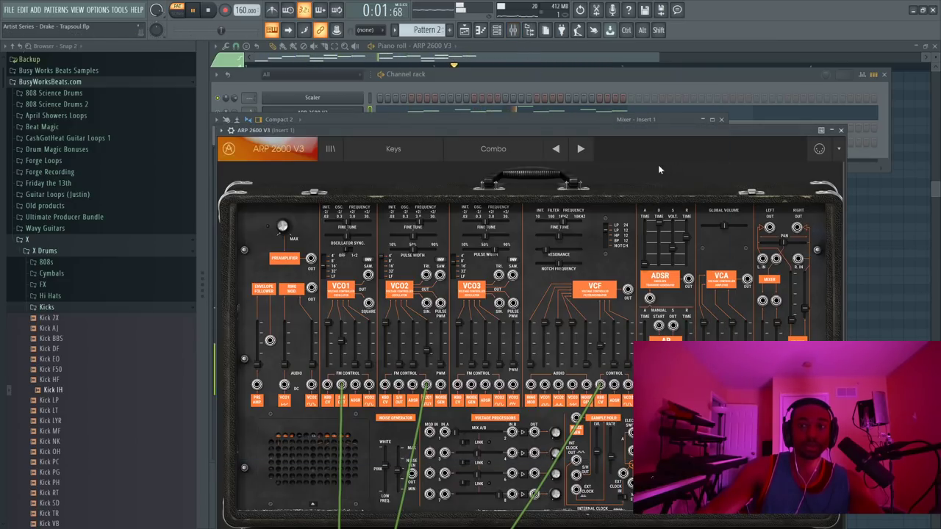
pyautogui.click(582, 150)
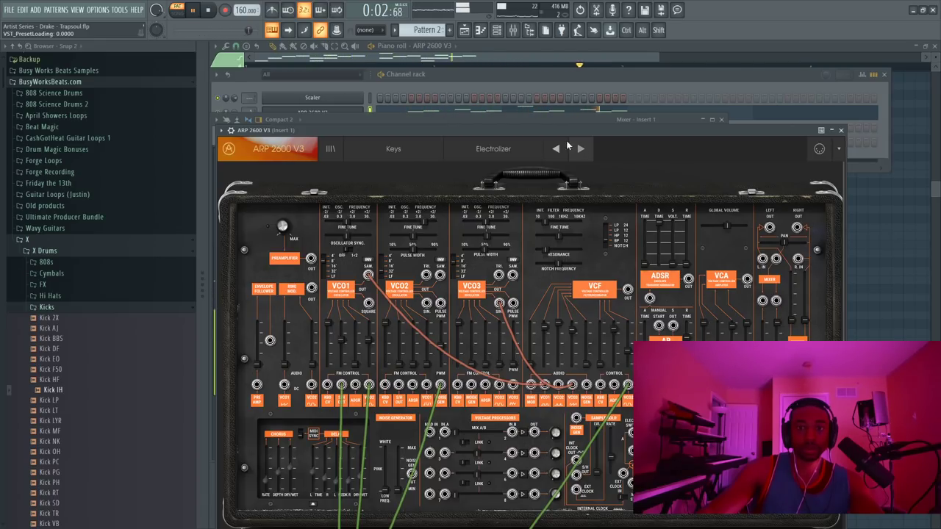
# Step: Add Fruity Parametric EQ 2 to slot 4 of mixer Insert 1, and roll off the highs with band 7
pyautogui.press('F9')
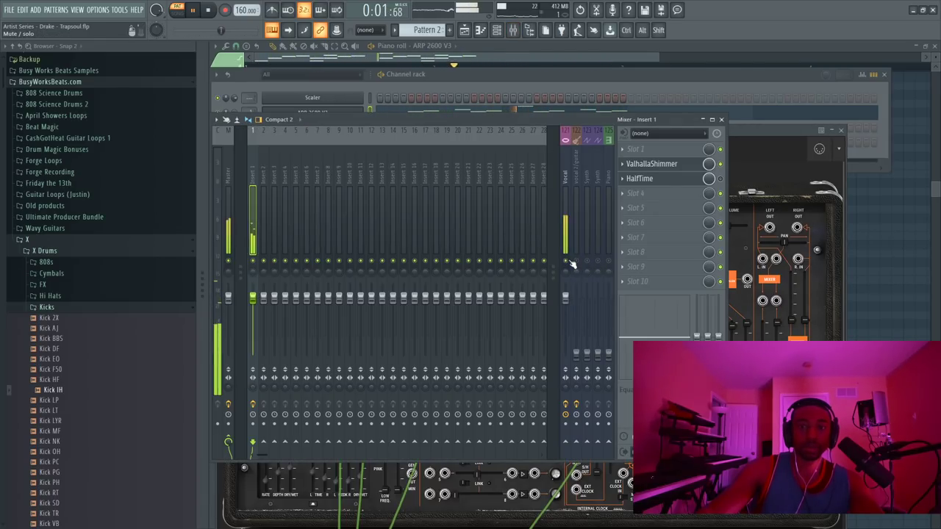
pyautogui.click(661, 200)
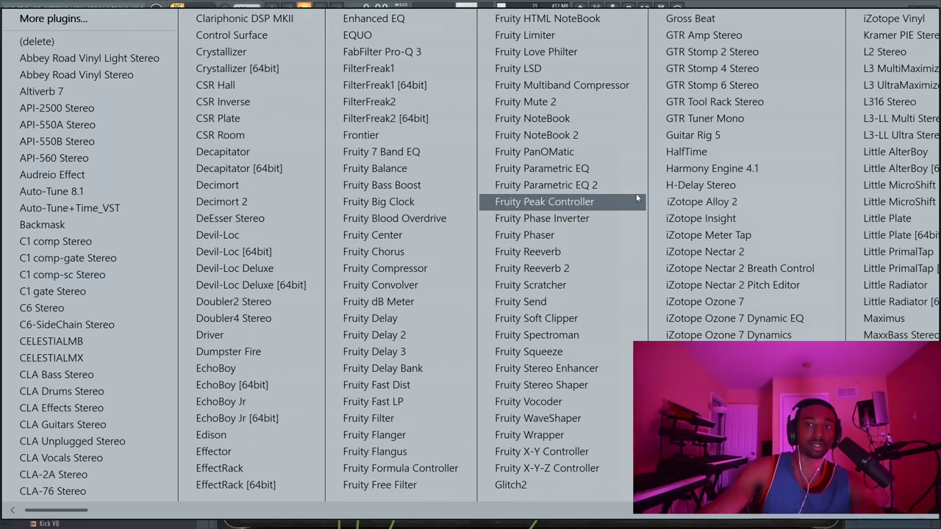
pyautogui.click(559, 185)
pyautogui.moveTo(480, 261); pyautogui.dragTo(450, 302)
# Step: Roll off the lows with EQ band 1 while the pattern plays, fine-tune the high cut, and close the EQ
pyautogui.press('space')
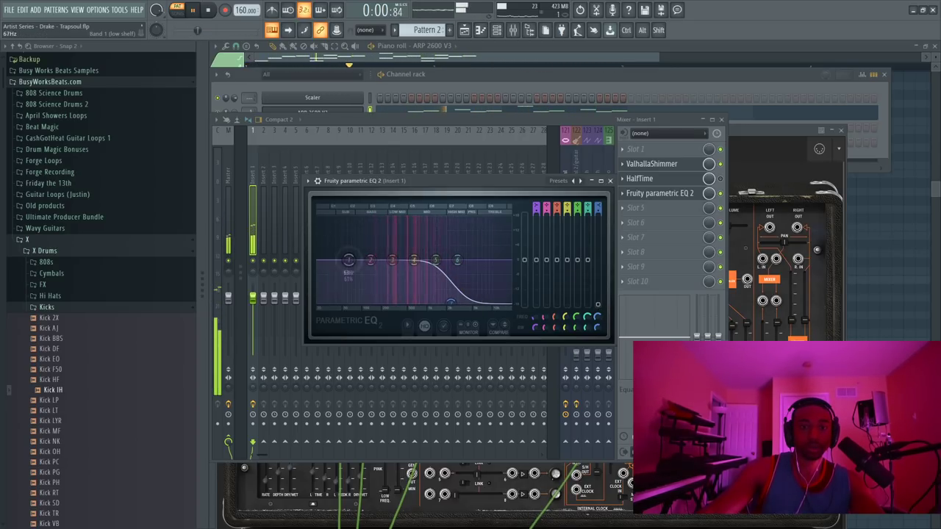
pyautogui.moveTo(348, 260); pyautogui.dragTo(361, 308)
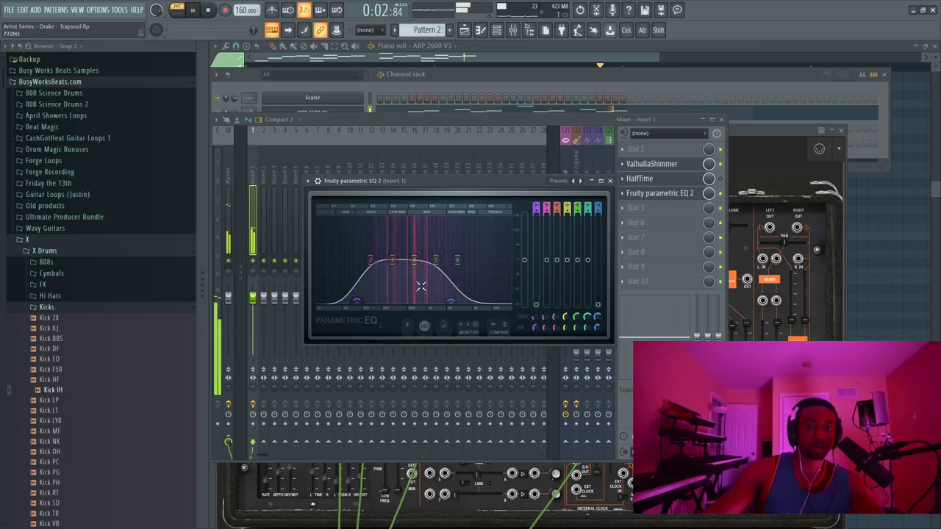
pyautogui.moveTo(450, 301)
pyautogui.mouseDown()
pyautogui.moveTo(427, 301)
pyautogui.moveTo(451, 302)
pyautogui.mouseUp()
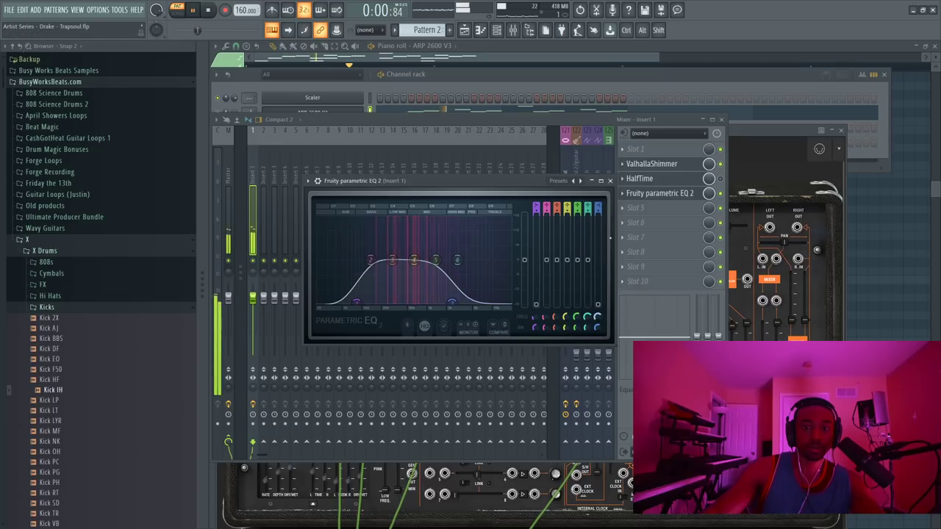
pyautogui.click(609, 182)
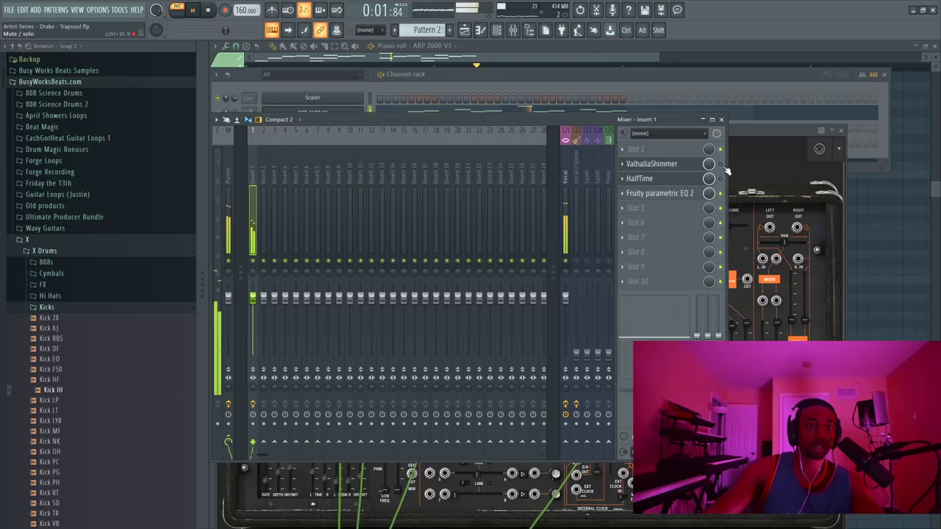
# Step: Review the ValhallaShimmer settings on Insert 1, and close the plugin window
pyautogui.click(653, 164)
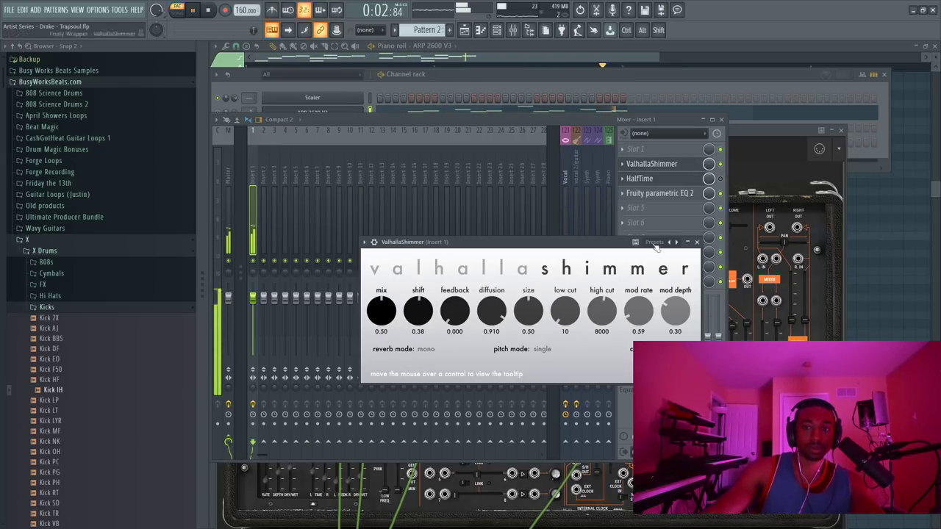
pyautogui.click(697, 243)
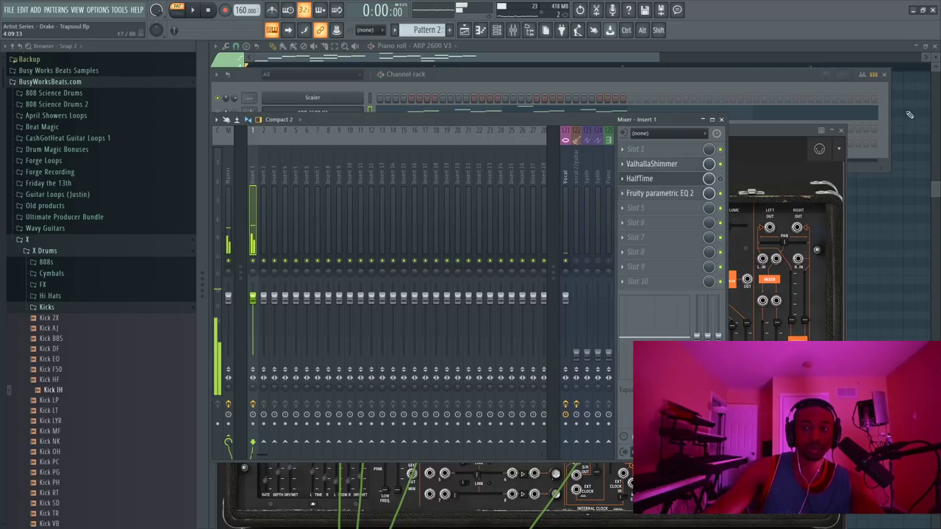
# Step: Close the piano roll, and place Pattern 2 twice in a row on Track 1 of the playlist, starting at bar 1
pyautogui.click(936, 47)
pyautogui.click(912, 193)
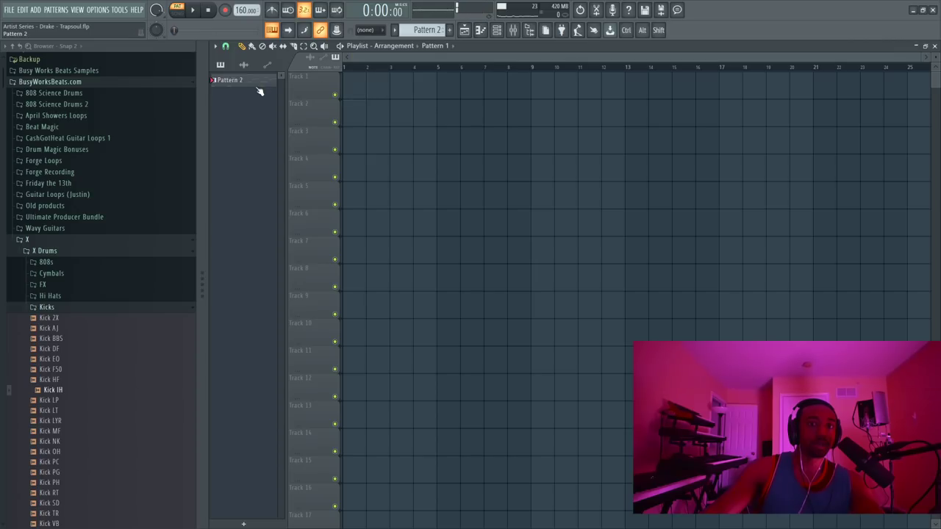
pyautogui.moveTo(261, 87); pyautogui.dragTo(371, 87)
pyautogui.click(401, 87)
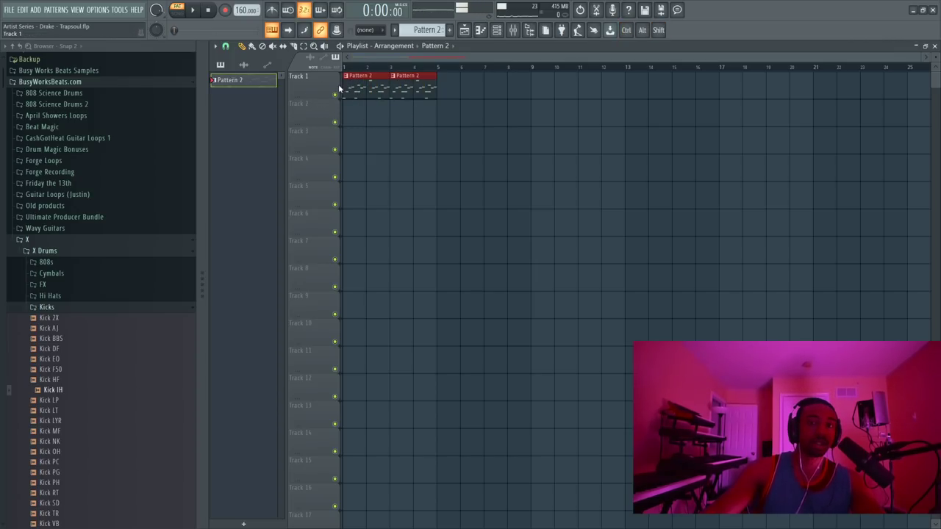
pyautogui.rightClick(318, 77)
pyautogui.moveTo(441, 340)
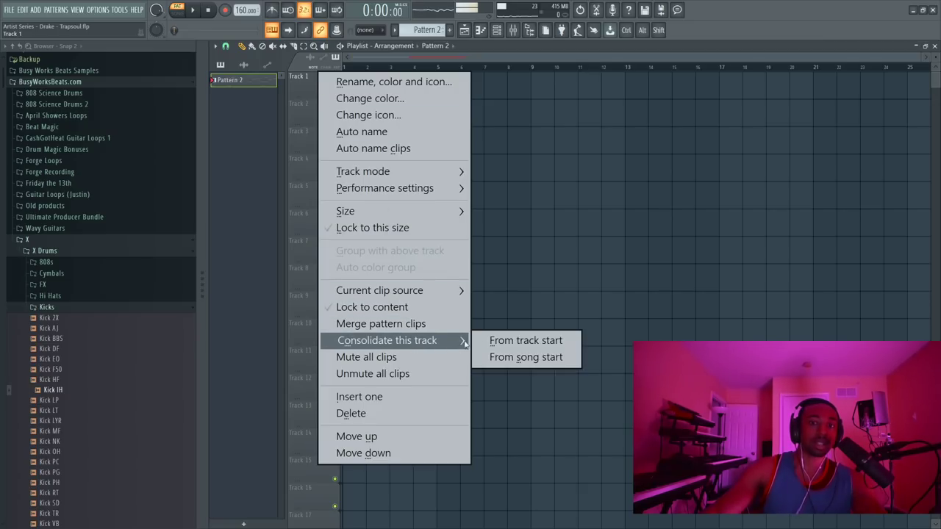
pyautogui.click(656, 182)
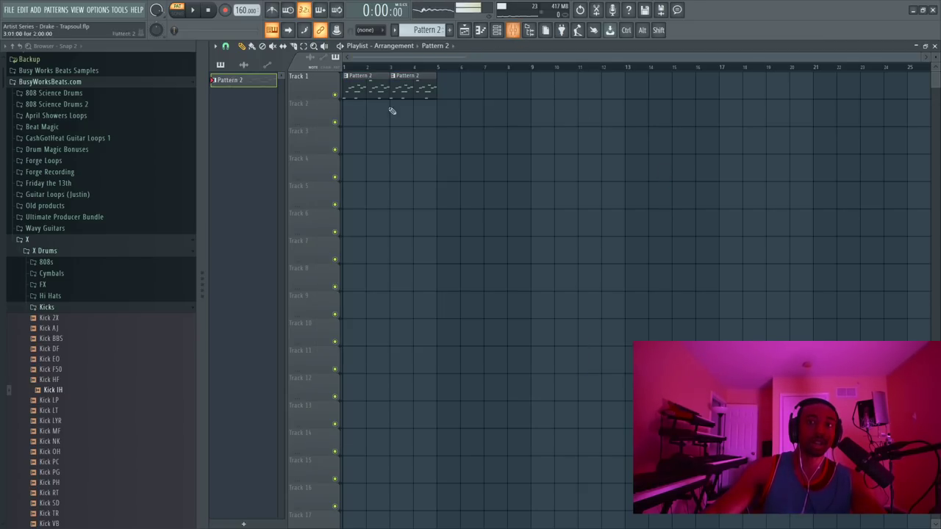
# Step: Select both Pattern 2 clips in the playlist, and load Edison into slot 5 of mixer Insert 1
pyautogui.moveTo(375, 88); pyautogui.dragTo(436, 106)
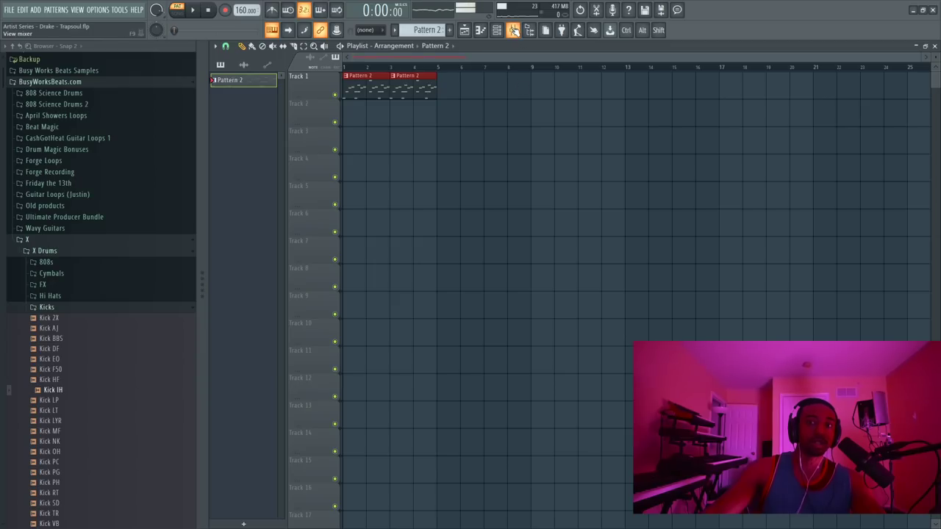
pyautogui.click(513, 29)
pyautogui.click(640, 211)
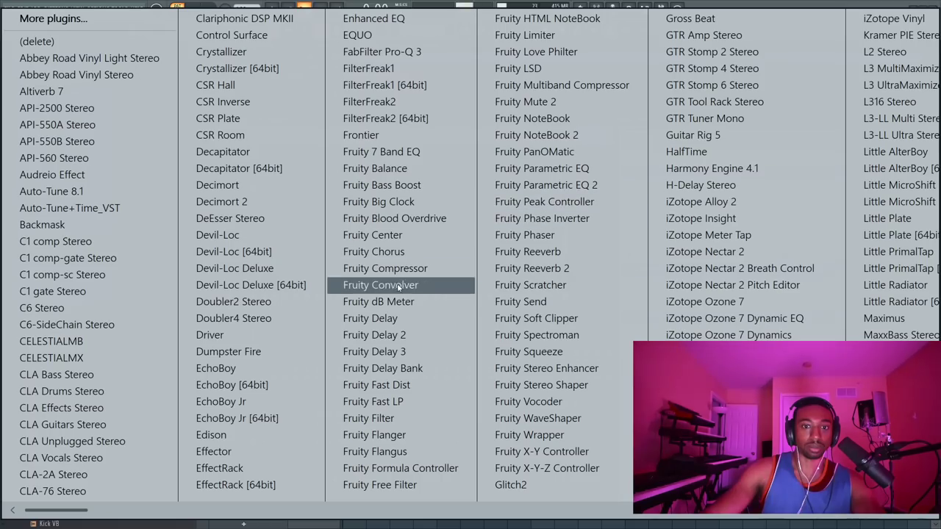
pyautogui.click(267, 433)
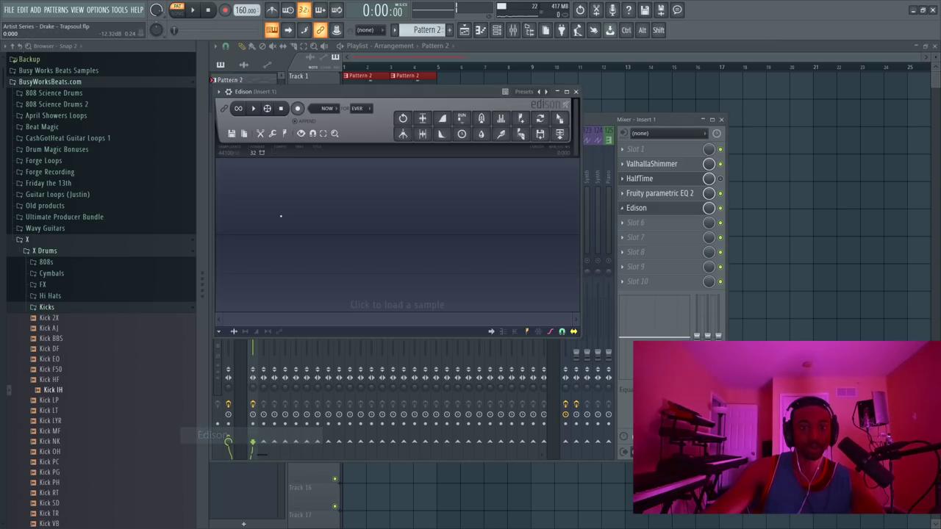
# Step: Record the melody in Edison with the On Play trigger, and send its first loop to the playlist as an audio clip
pyautogui.click(329, 109)
pyautogui.click(340, 172)
pyautogui.click(298, 109)
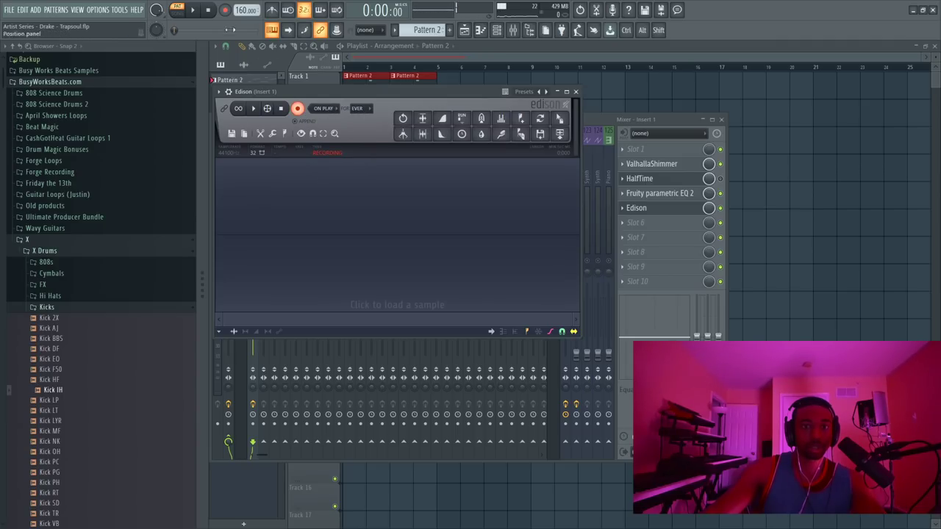
pyautogui.click(193, 10)
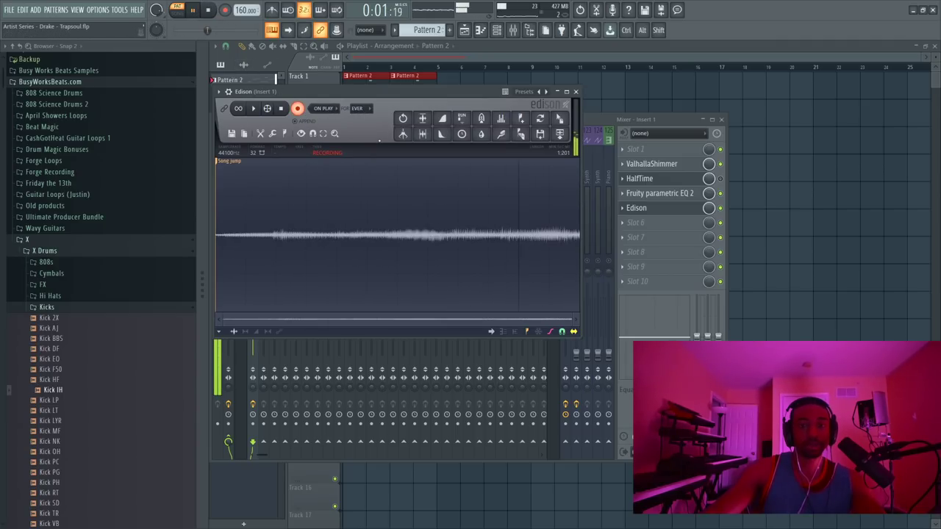
pyautogui.click(281, 109)
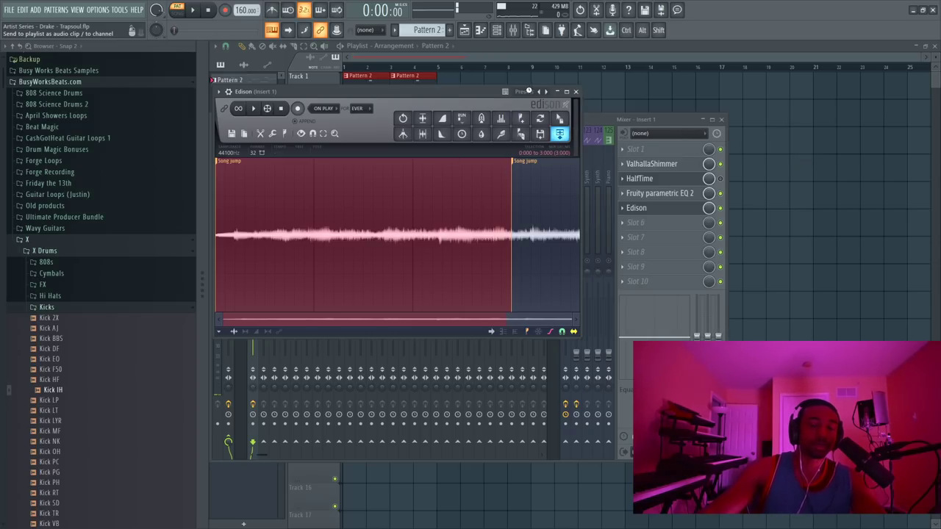
pyautogui.click(559, 133)
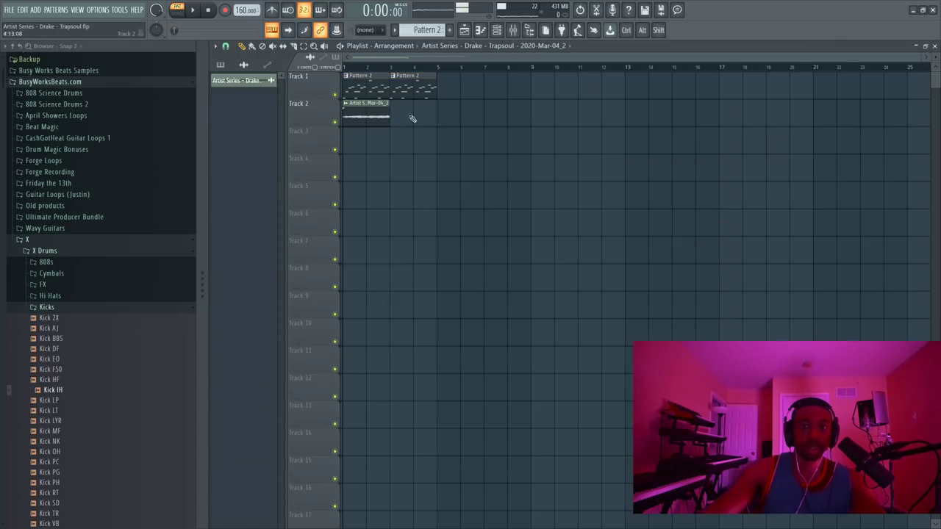
# Step: Reverse the recorded audio clip on Track 2 in its channel settings, and close them
pyautogui.click(346, 104)
pyautogui.click(383, 166)
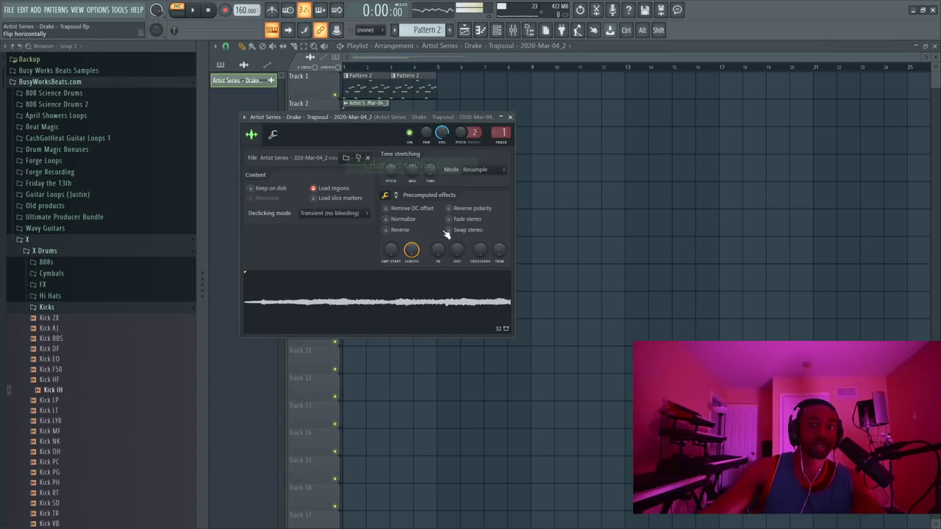
pyautogui.click(401, 231)
pyautogui.rightClick(609, 231)
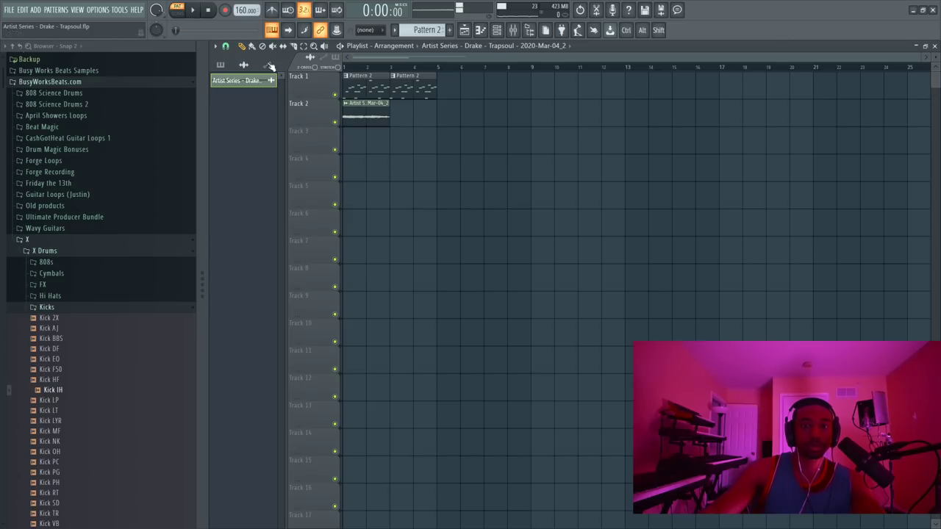
# Step: Switch playback to song mode, mute Track 1, and play the reversed clip
pyautogui.click(178, 11)
pyautogui.click(513, 30)
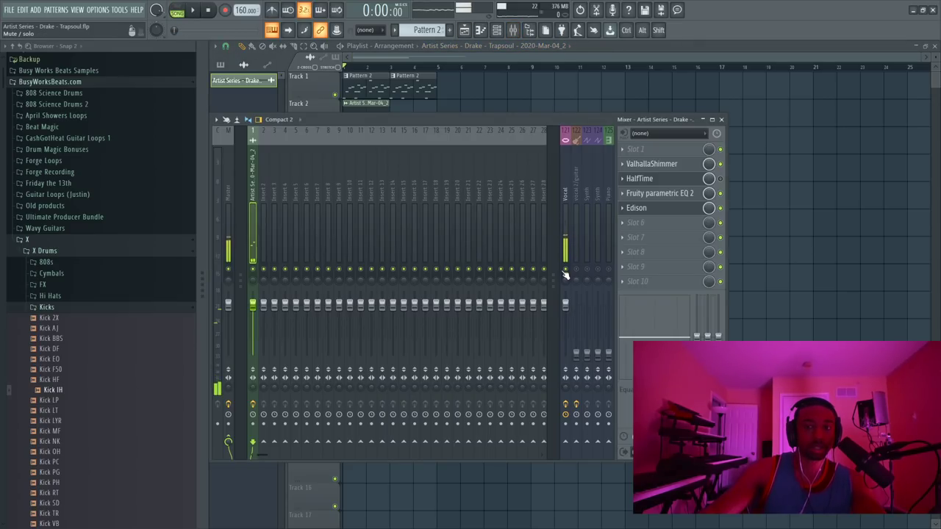
pyautogui.press('F9')
pyautogui.press('space')
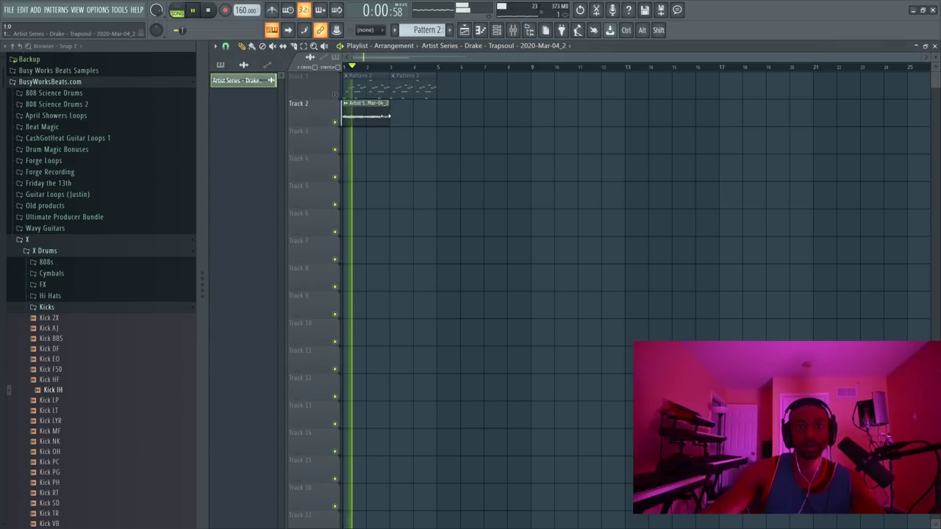
# Step: Duplicate the reversed clip to bar 3 on Track 2, listen to both copies, and stop playback
pyautogui.keyDown('ctrl'); pyautogui.click(368, 125); pyautogui.keyUp('ctrl')
pyautogui.moveTo(374, 115); pyautogui.dragTo(430, 124)
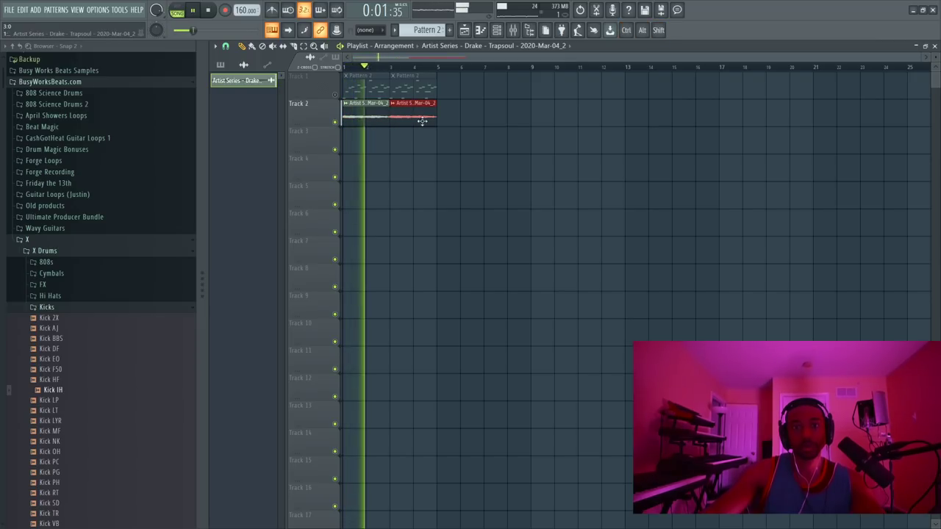
pyautogui.press('F9')
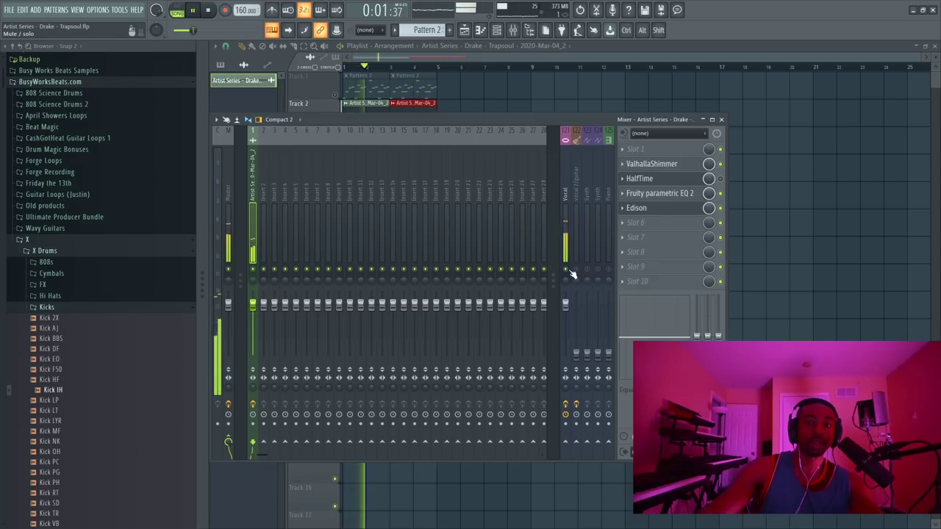
pyautogui.press('space')
pyautogui.press('F9')
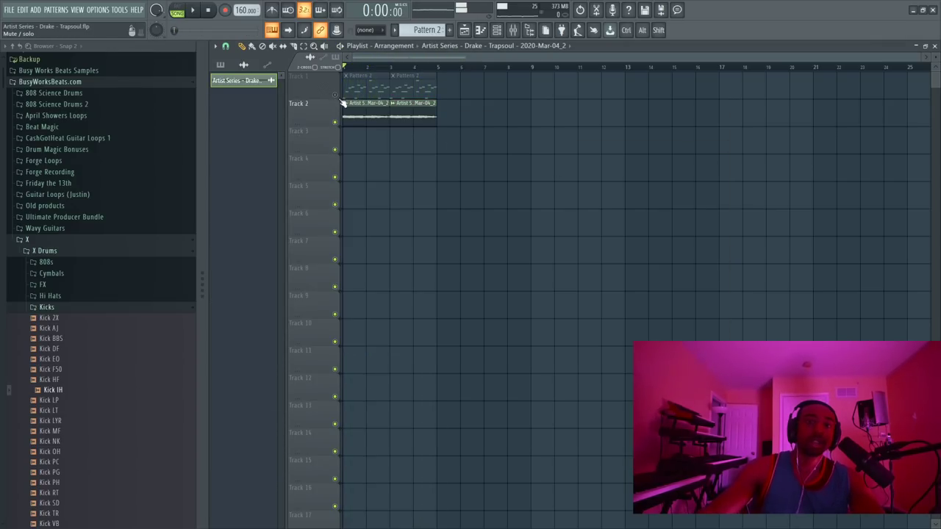
# Step: Unmute Track 1, and delete both reversed audio clips from Track 2
pyautogui.rightClick(338, 98)
pyautogui.rightClick(338, 122)
pyautogui.rightClick(338, 123)
pyautogui.rightClick(361, 115)
pyautogui.rightClick(413, 116)
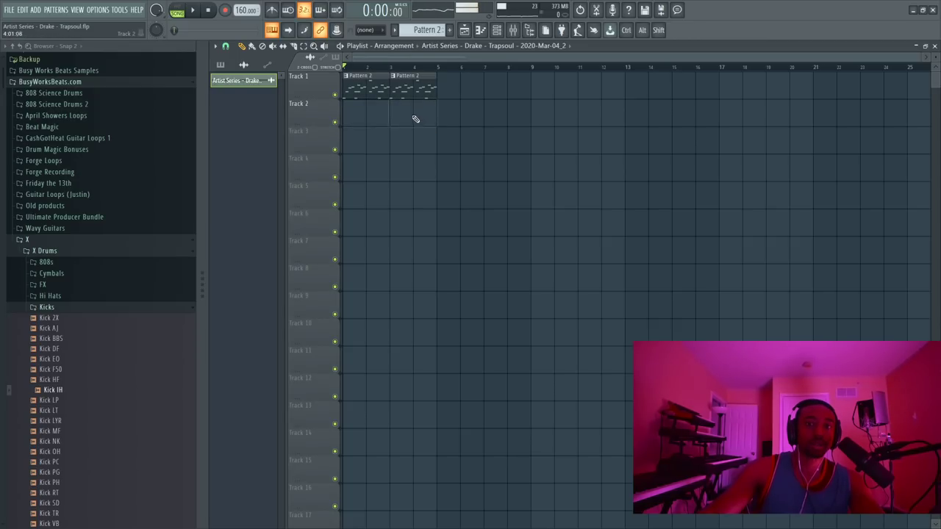
# Step: Restore the deleted reversed audio clips on Track 2, and remove only the copy at bar 3
pyautogui.click(514, 29)
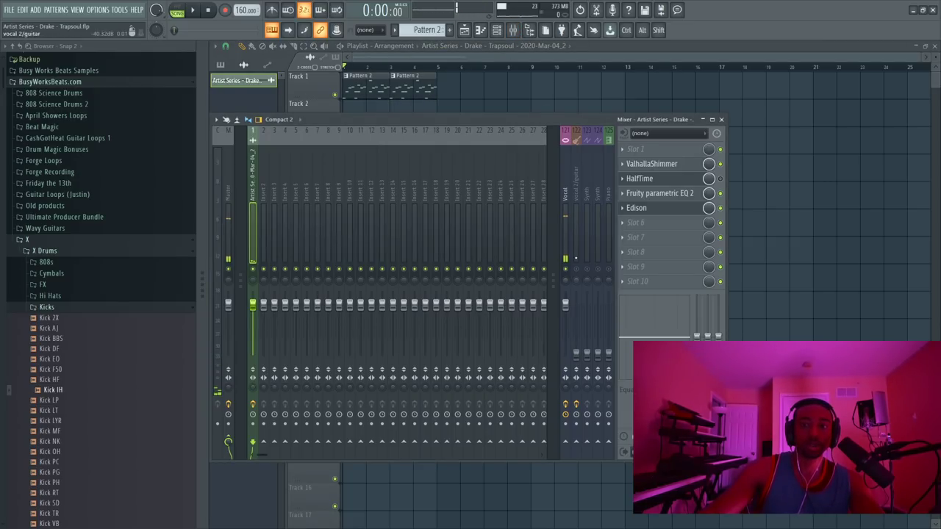
pyautogui.press('F9')
pyautogui.hotkey('ctrl', 'alt', 'z')
pyautogui.hotkey('ctrl', 'alt', 'z')
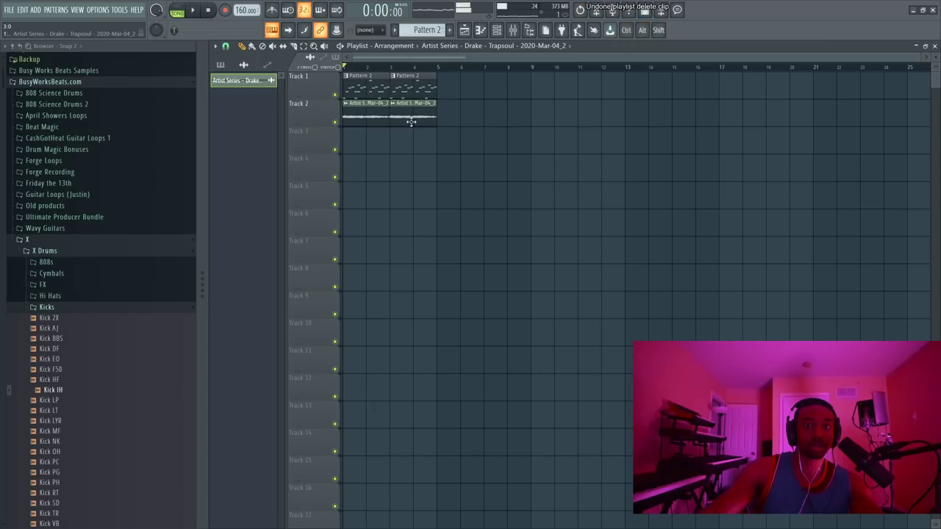
pyautogui.rightClick(414, 124)
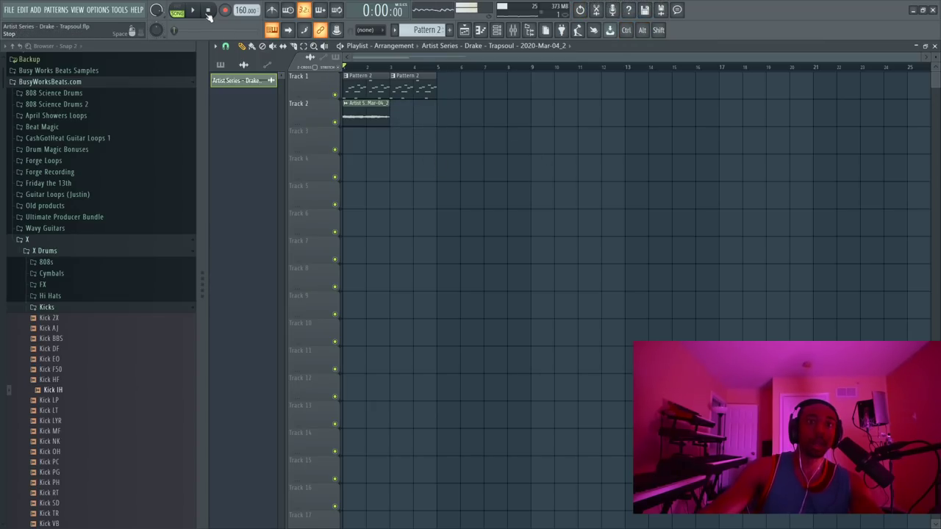
# Step: Mute Track 1, lengthen the reversed clip on Track 2 to four bars, and play it
pyautogui.click(335, 94)
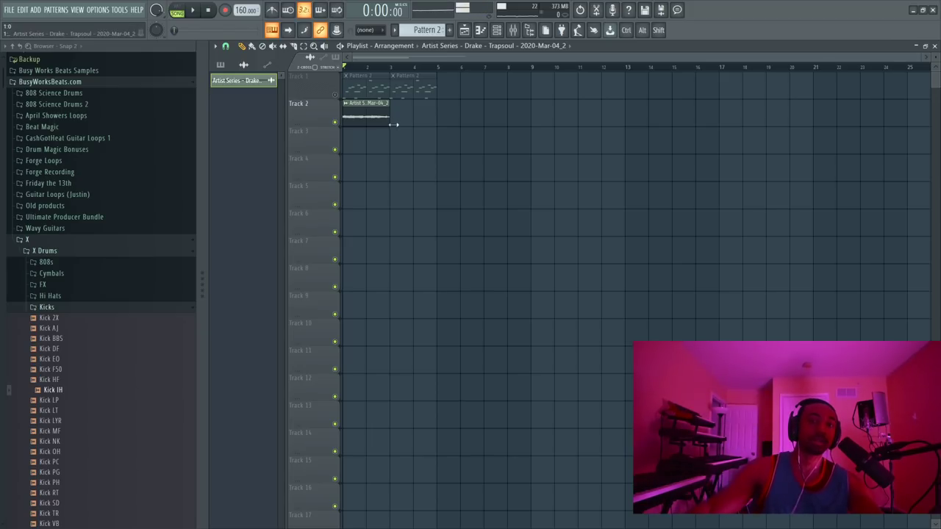
pyautogui.moveTo(387, 116); pyautogui.dragTo(437, 115)
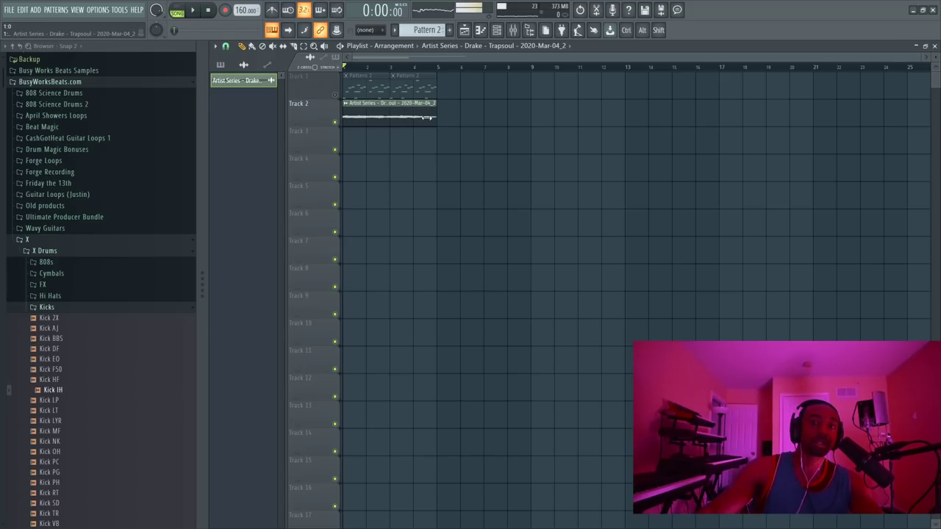
pyautogui.press('space')
pyautogui.press('space')
# Step: Set the reversed clip's time-stretching mode to Stretch, and play the result
pyautogui.click(345, 104)
pyautogui.click(390, 165)
pyautogui.click(475, 169)
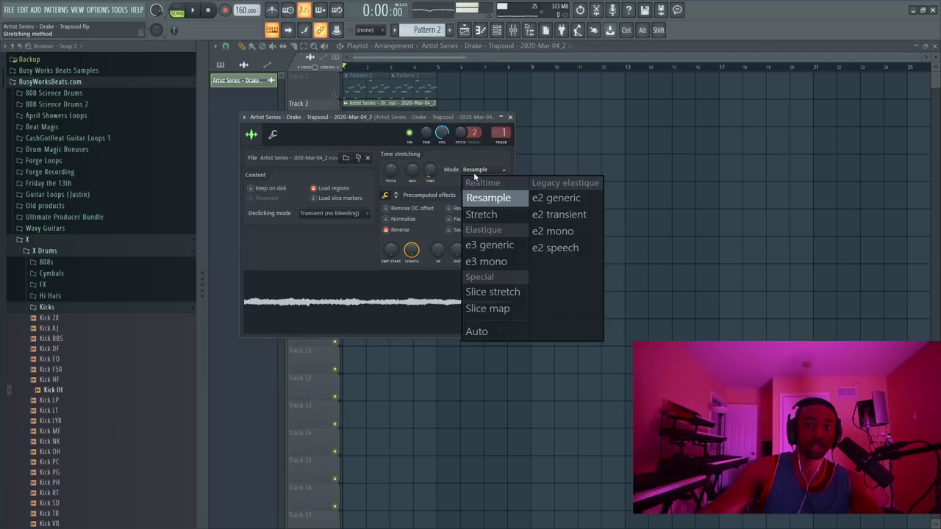
pyautogui.click(481, 214)
pyautogui.click(511, 117)
pyautogui.press('space')
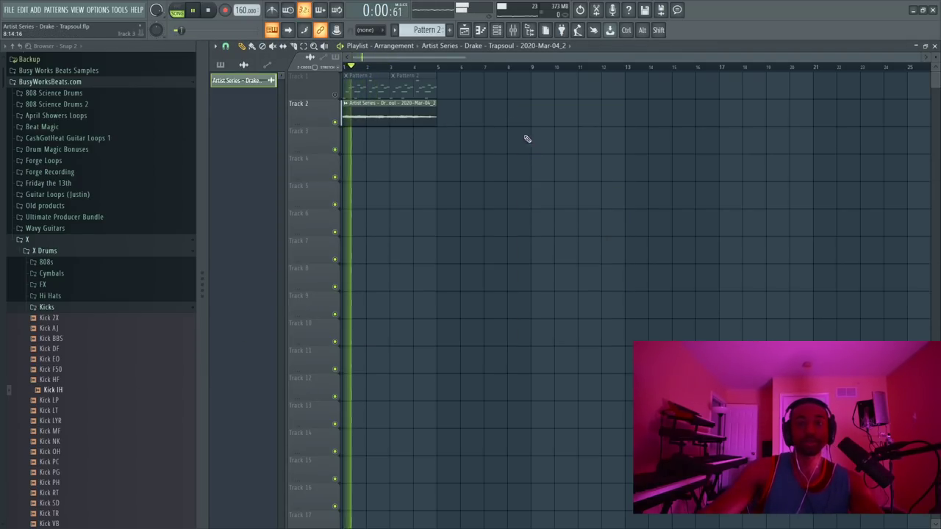
pyautogui.press('space')
pyautogui.rightClick(370, 120)
pyautogui.press('space')
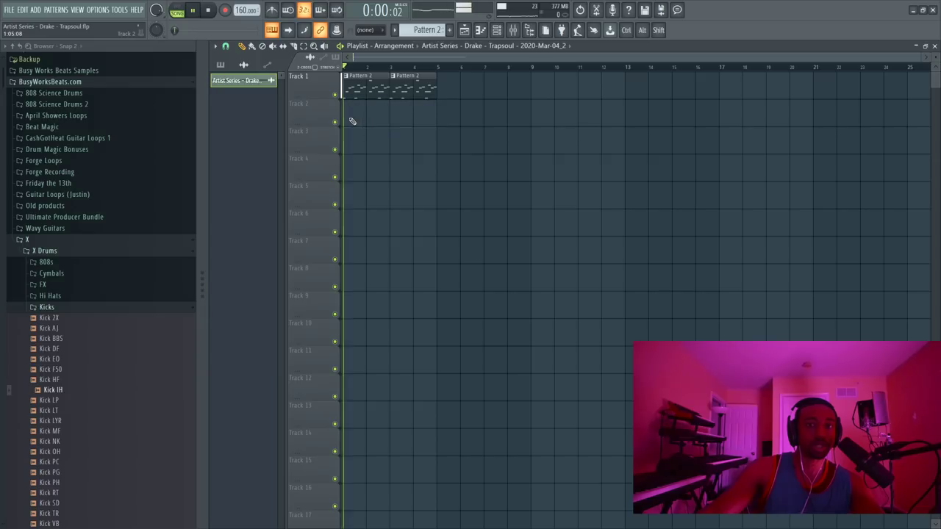
pyautogui.hotkey('ctrl', 'z')
pyautogui.press('space')
# Step: Move the stretched clip on Track 2 to bar 5, route its channel to mixer track 3, and play the arrangement
pyautogui.moveTo(382, 120); pyautogui.dragTo(459, 132)
pyautogui.press('space')
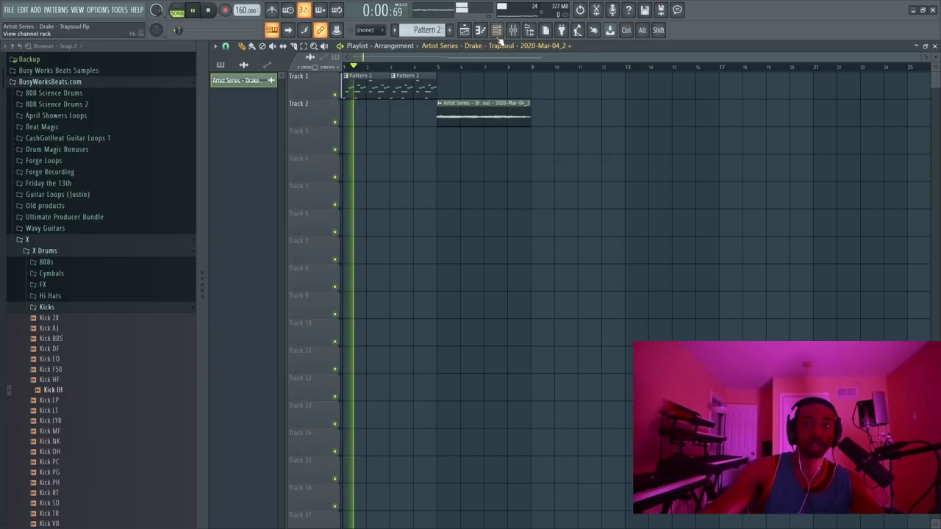
pyautogui.press('F6')
pyautogui.moveTo(234, 157); pyautogui.dragTo(250, 150)
pyautogui.press('space')
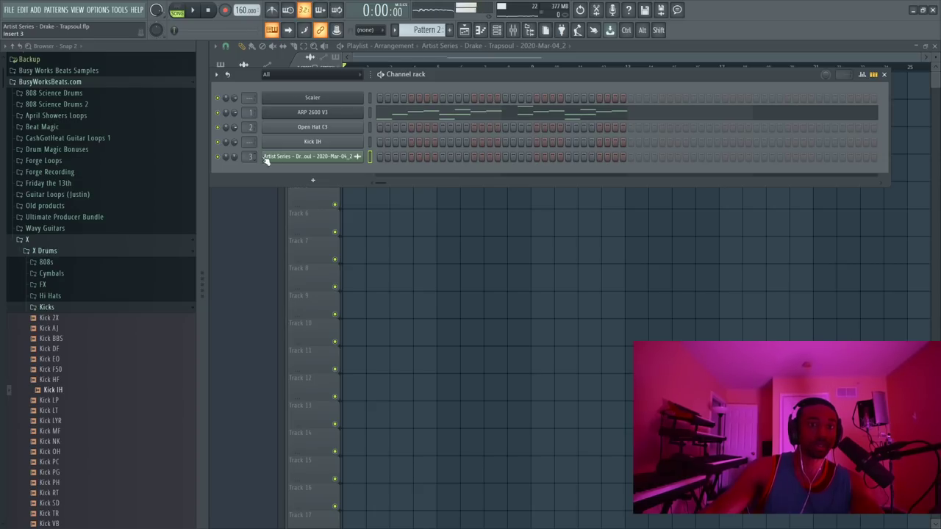
pyautogui.press('F6')
pyautogui.press('space')
pyautogui.press('F6')
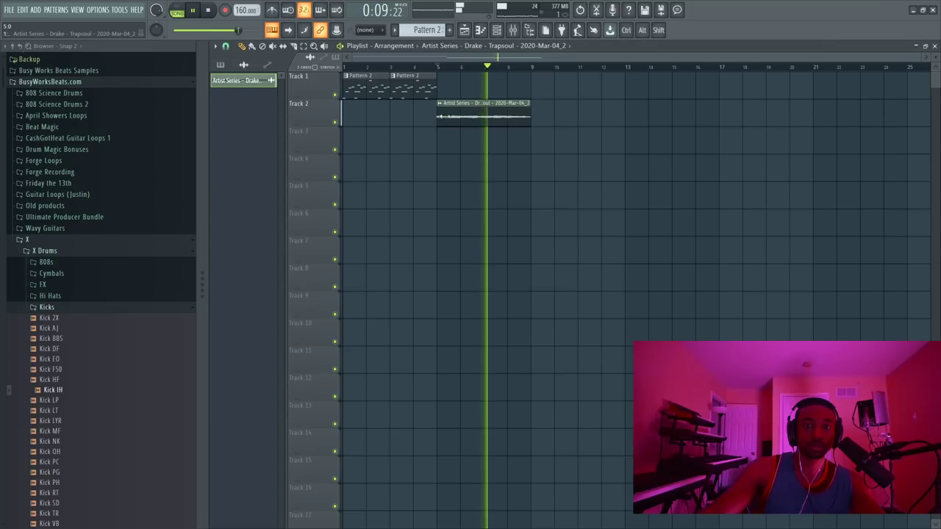
# Step: Inspect the effects on mixer track 1, and open the ARP 2600 V3 synth
pyautogui.press('F9')
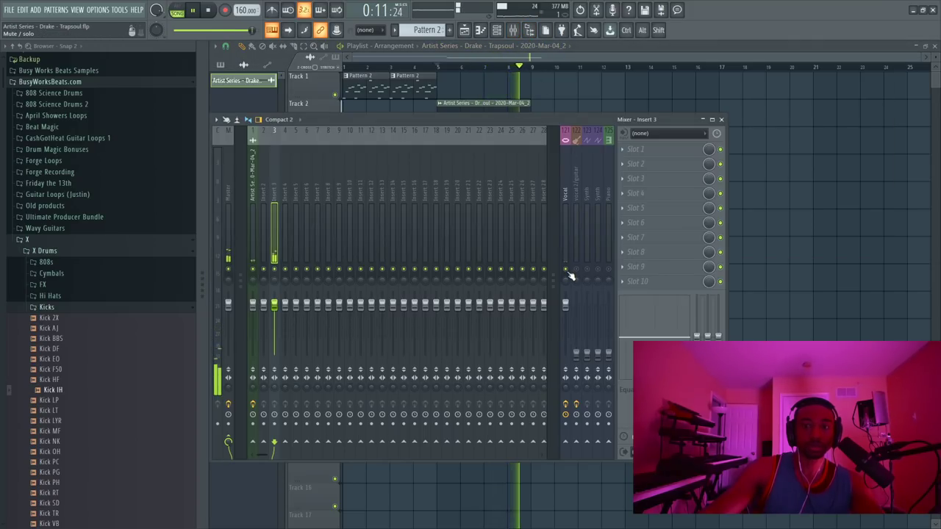
pyautogui.click(253, 181)
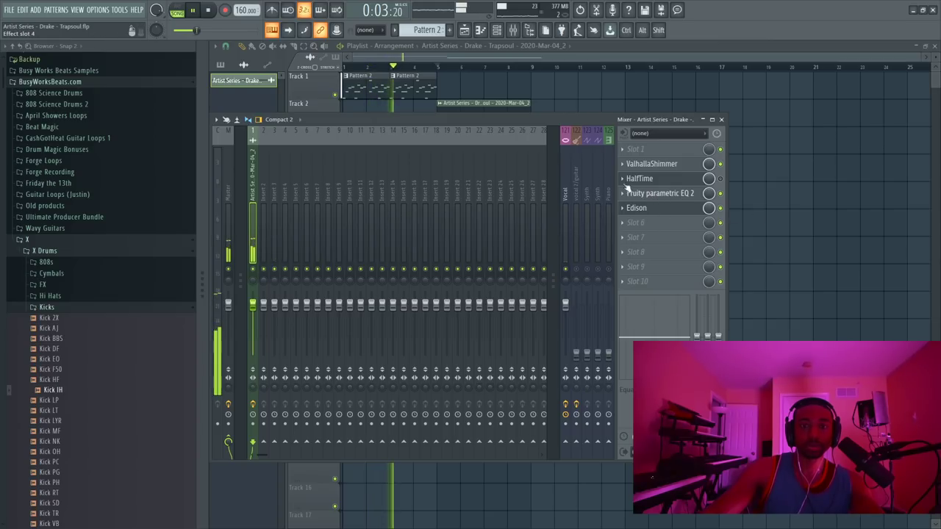
pyautogui.click(497, 30)
pyautogui.click(315, 113)
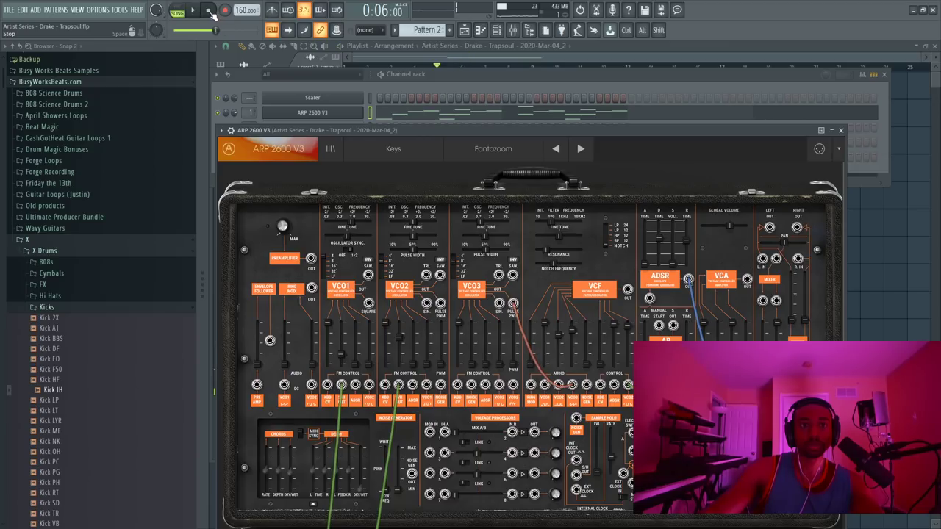
# Step: Duplicate the Pattern 2 clips on Track 1 to bar 5, and delete the audio clip from Track 2
pyautogui.press('F5')
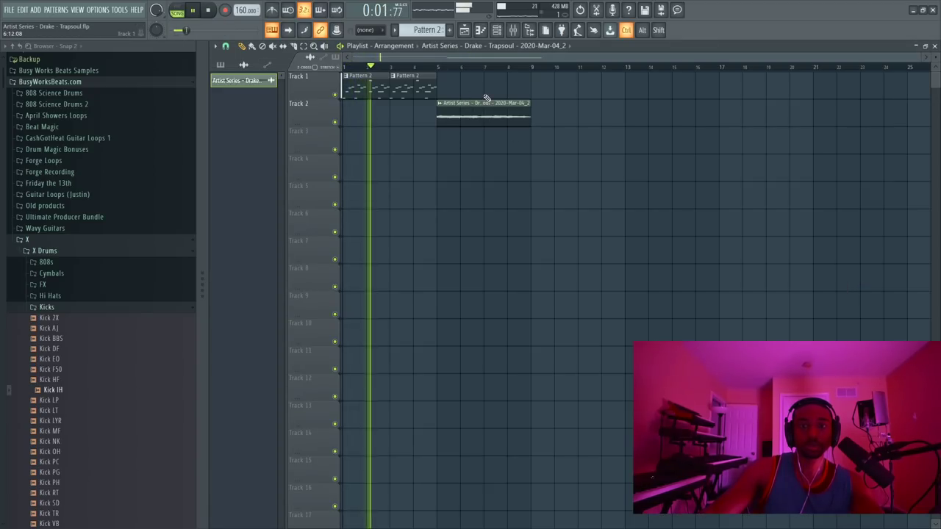
pyautogui.moveTo(483, 94)
pyautogui.mouseDown()
pyautogui.moveTo(389, 86)
pyautogui.moveTo(488, 92)
pyautogui.mouseUp()
pyautogui.rightClick(487, 118)
# Step: Advance the ARP 2600 V3 preset to KLA Vi ZER while the song plays, and close the synth
pyautogui.click(496, 30)
pyautogui.click(328, 114)
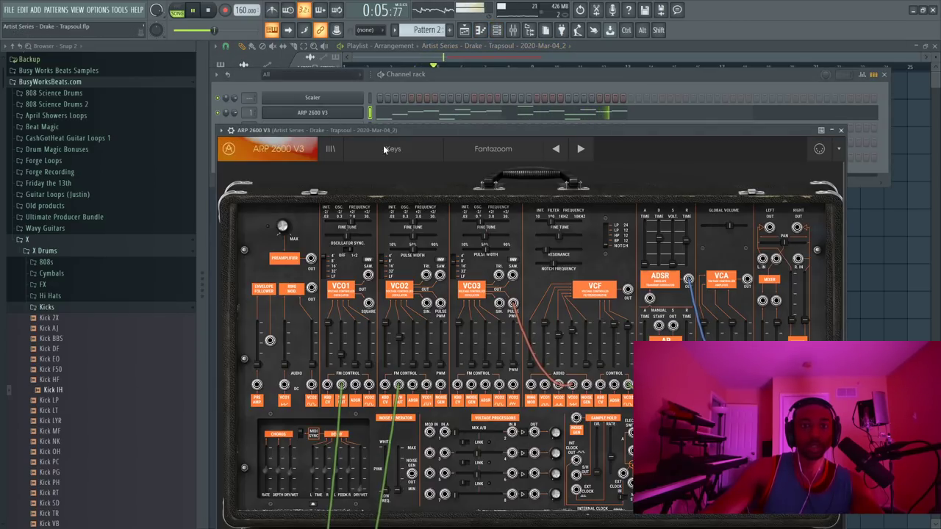
pyautogui.click(579, 156)
pyautogui.click(579, 156)
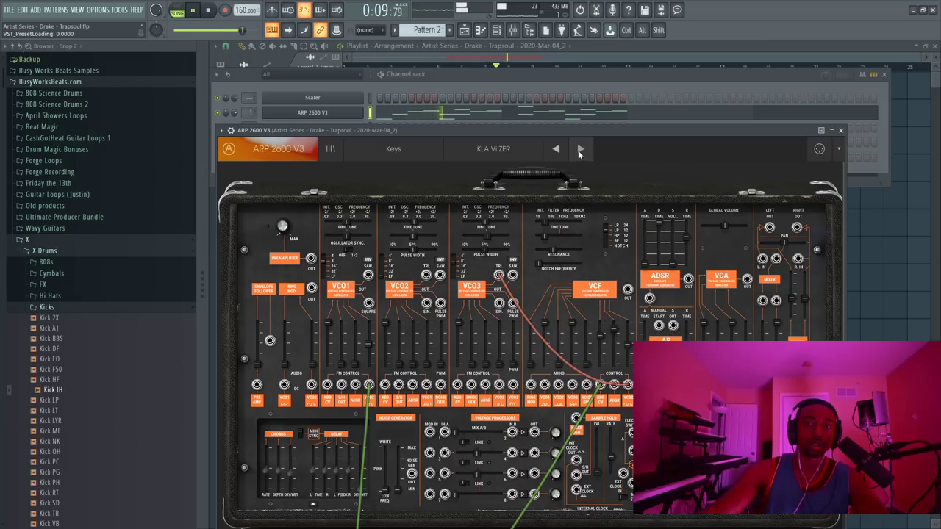
pyautogui.click(842, 131)
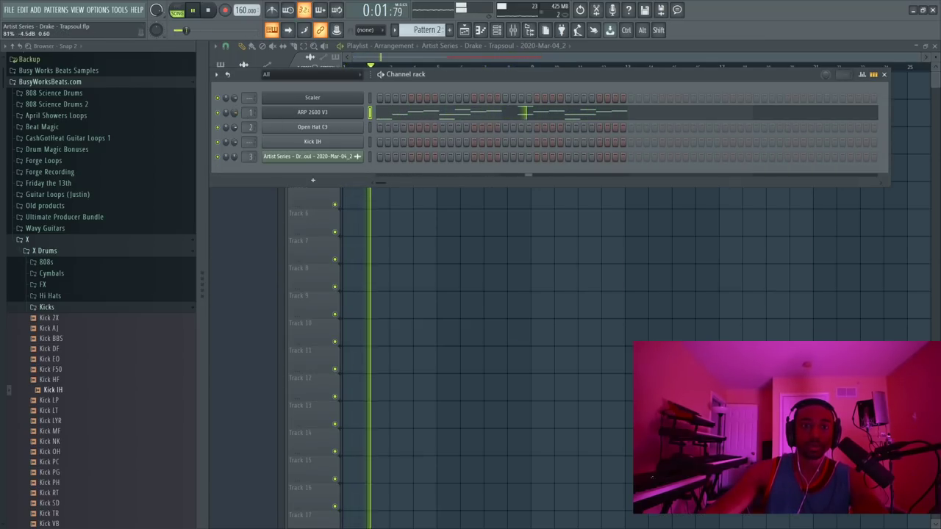
# Step: Create an automation clip for the mix level of the HalfTime effect on mixer track 1
pyautogui.click(514, 30)
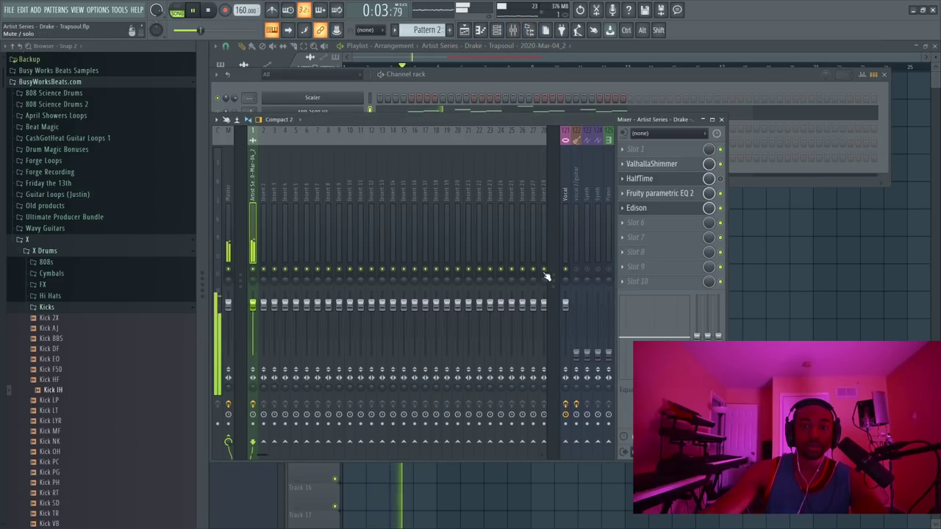
pyautogui.rightClick(722, 182)
pyautogui.click(725, 298)
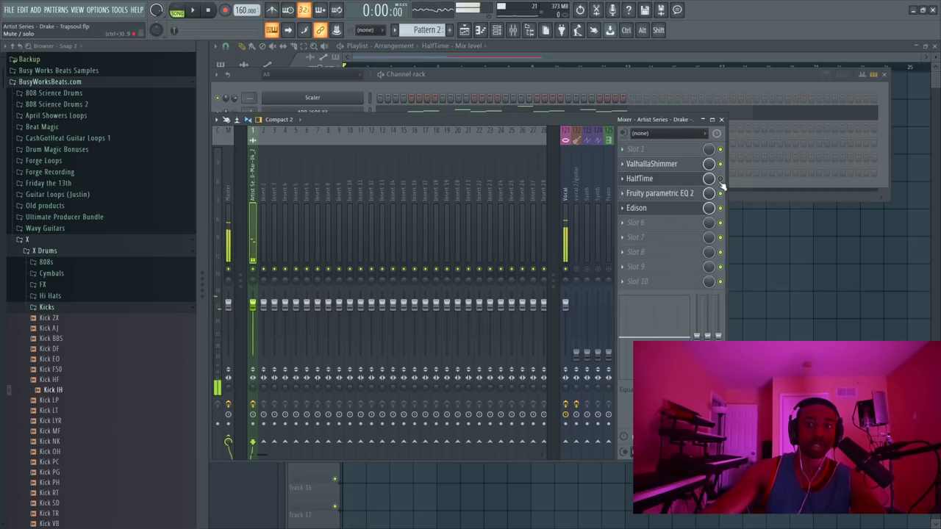
pyautogui.rightClick(805, 297)
# Step: Extend the HalfTime mix-level automation on Track 2 to bar 17, keeping it at minimum until bar 9 and raising it to 100% from there
pyautogui.moveTo(387, 103); pyautogui.dragTo(354, 111)
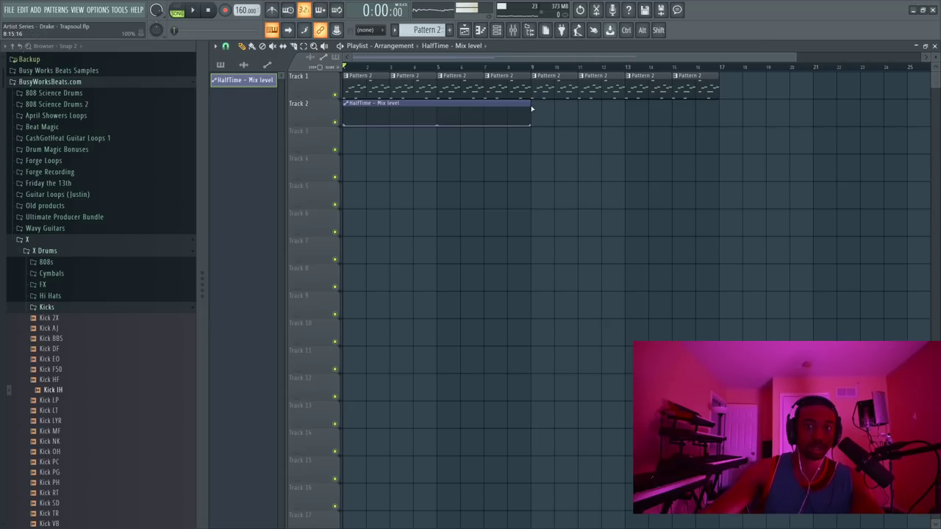
pyautogui.moveTo(531, 105); pyautogui.dragTo(747, 117)
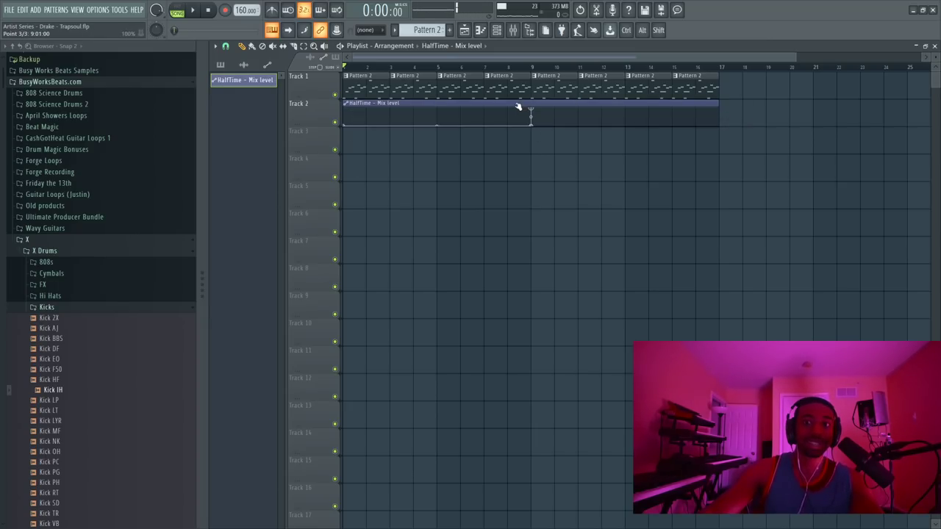
pyautogui.moveTo(720, 110); pyautogui.dragTo(717, 106)
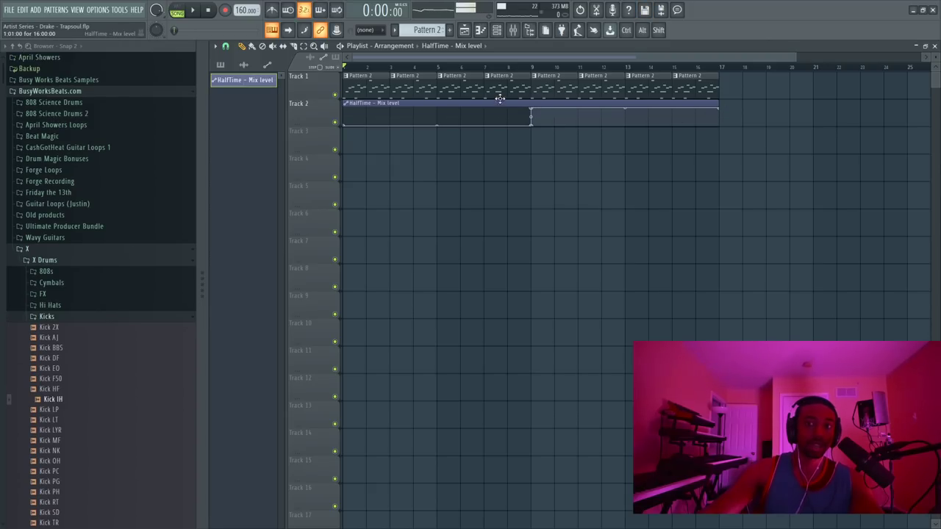
# Step: Play the arrangement, and check how the HalfTime mix automation behaves in the mixer and the channel rack
pyautogui.press('space')
pyautogui.click(513, 30)
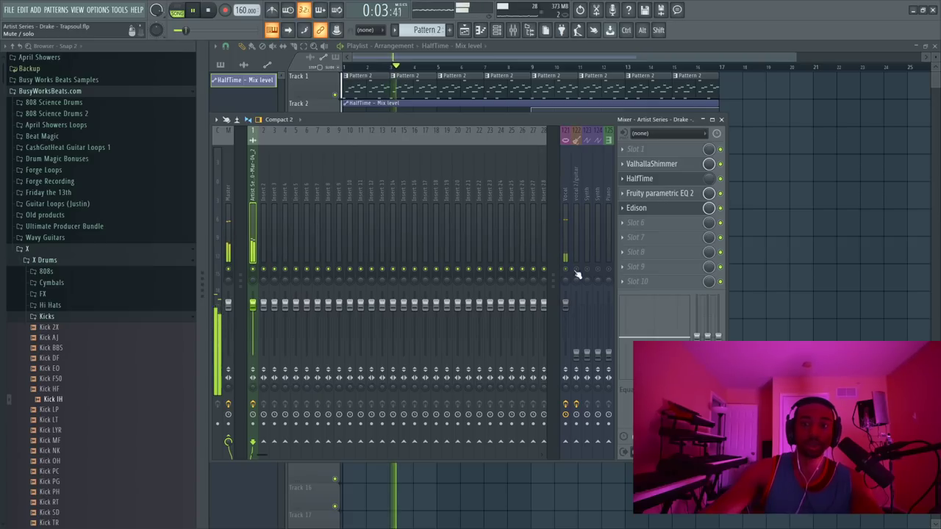
pyautogui.press('F9')
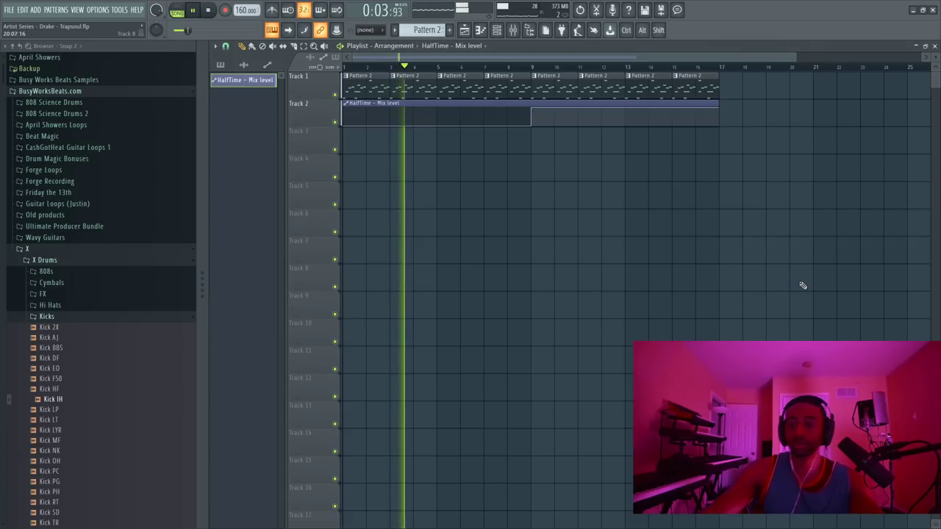
pyautogui.click(513, 30)
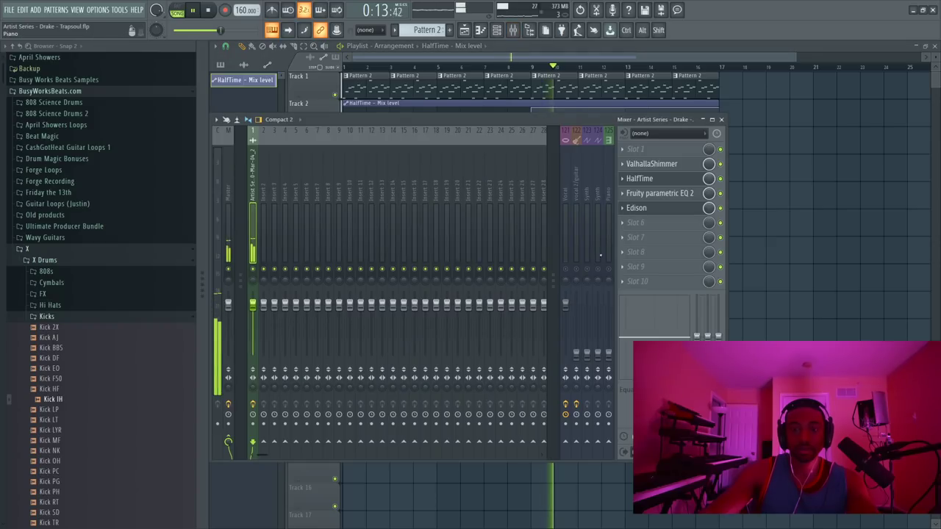
pyautogui.press('F9')
pyautogui.click(497, 31)
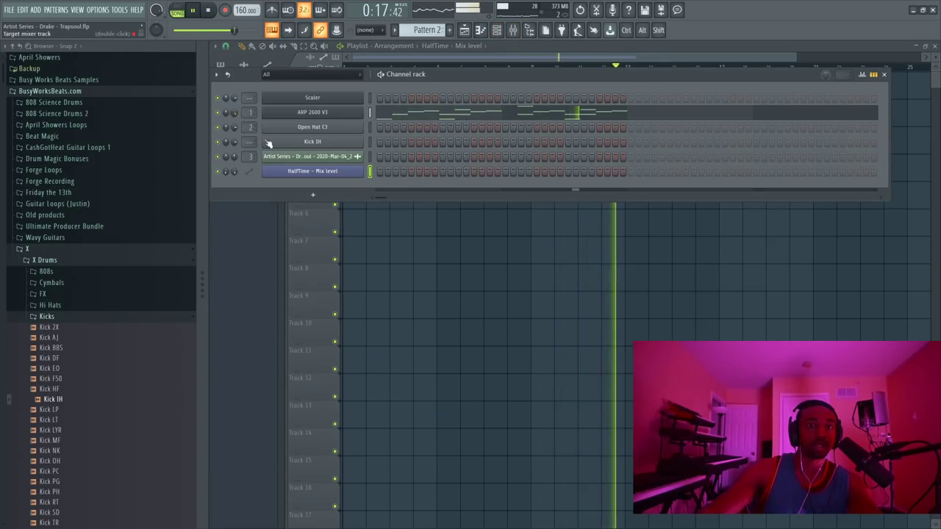
pyautogui.press('F6')
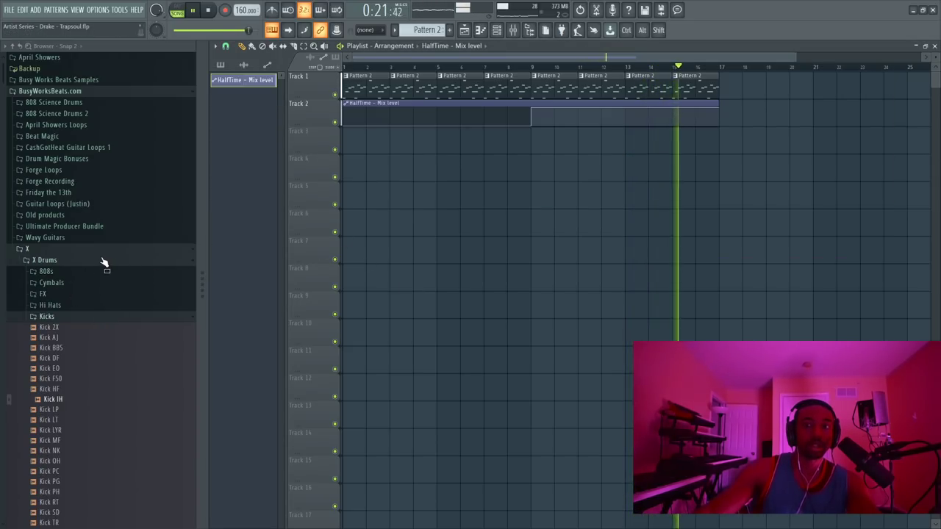
# Step: Show the channel rack, and switch to the empty Pattern 3
pyautogui.scroll(-3, 101, 260)
pyautogui.press('F6')
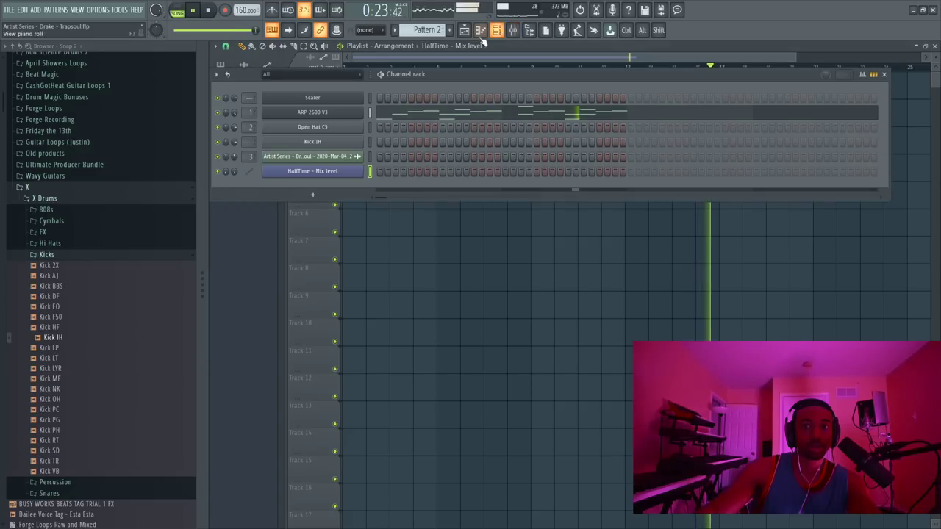
pyautogui.moveTo(427, 29); pyautogui.dragTo(427, 22)
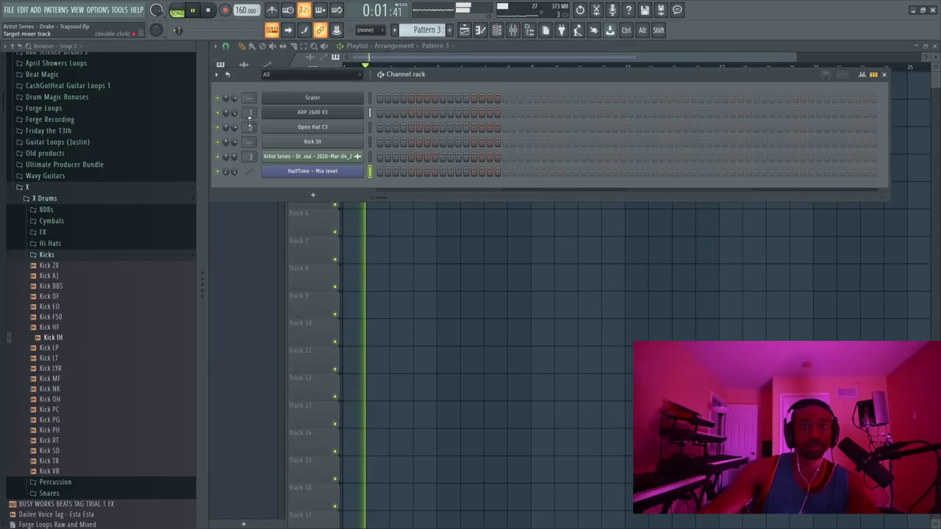
# Step: Inspect the Fruity parametric EQ 2 curve on mixer track 1, and close the equalizer and mixer
pyautogui.click(512, 29)
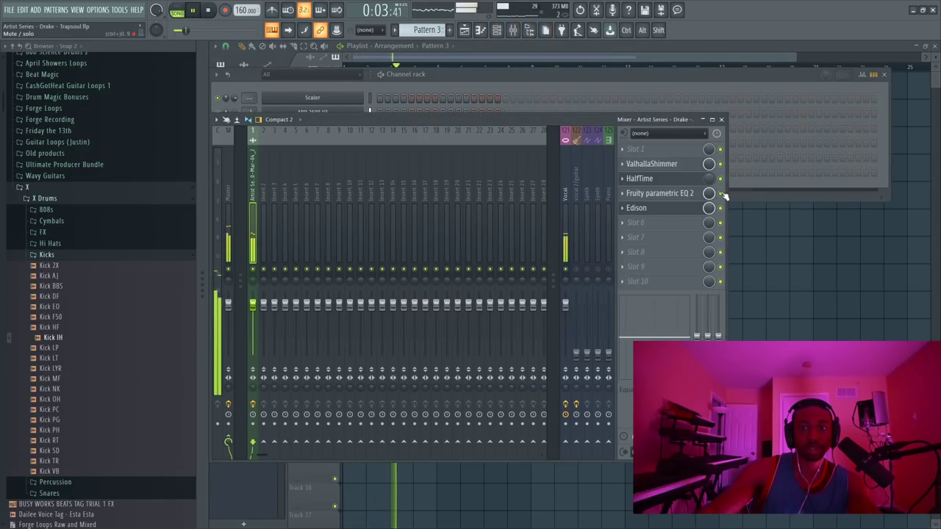
pyautogui.click(689, 200)
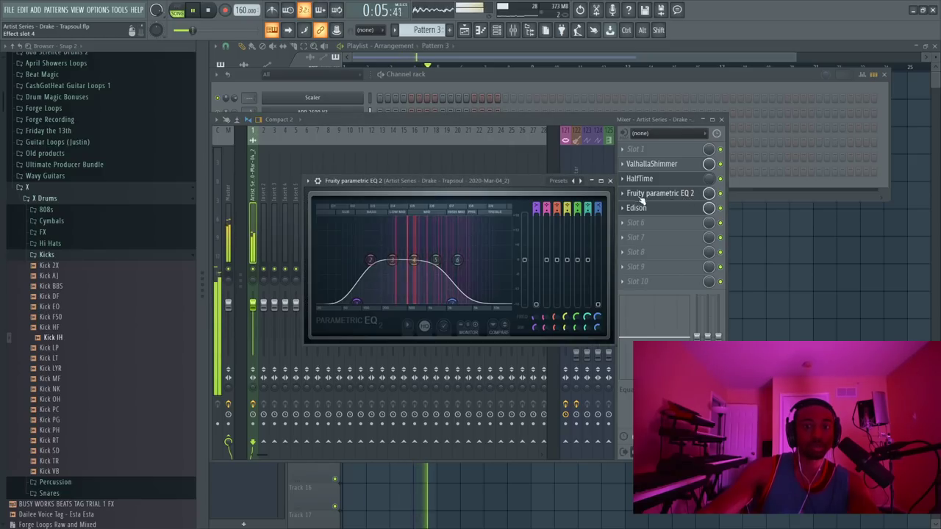
pyautogui.click(611, 181)
pyautogui.click(809, 162)
pyautogui.rightClick(815, 310)
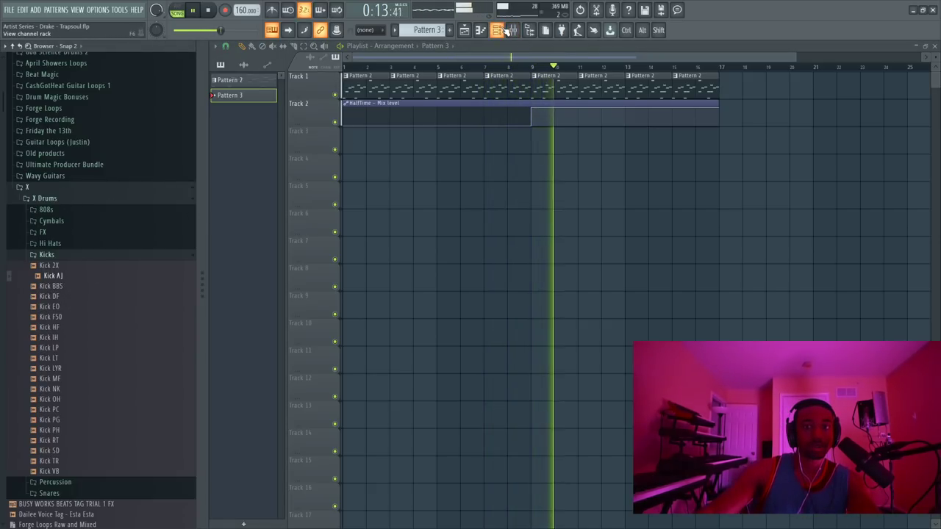
# Step: Load the Kick IH and Open Hat C3 samples from the X Drums folders into the channel rack
pyautogui.press('F6')
pyautogui.moveTo(58, 338); pyautogui.dragTo(75, 273)
pyautogui.click(66, 255)
pyautogui.click(64, 245)
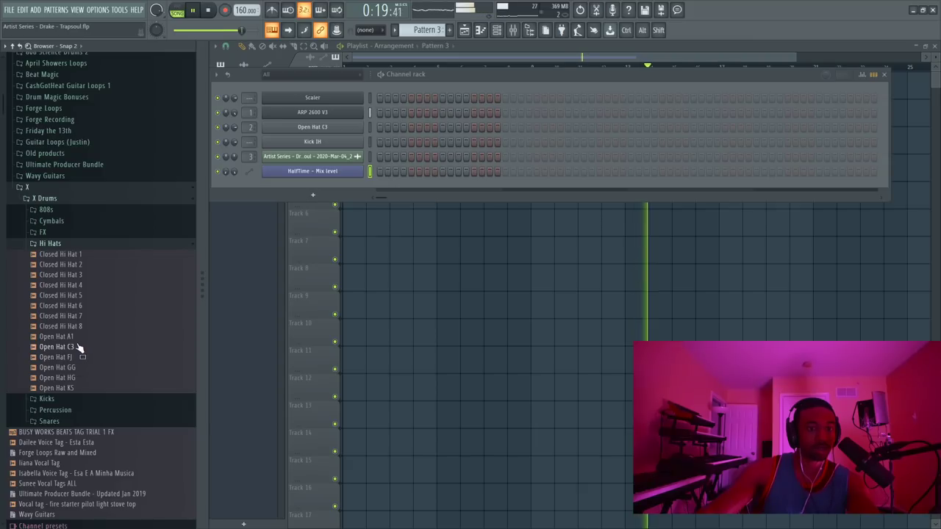
pyautogui.click(71, 245)
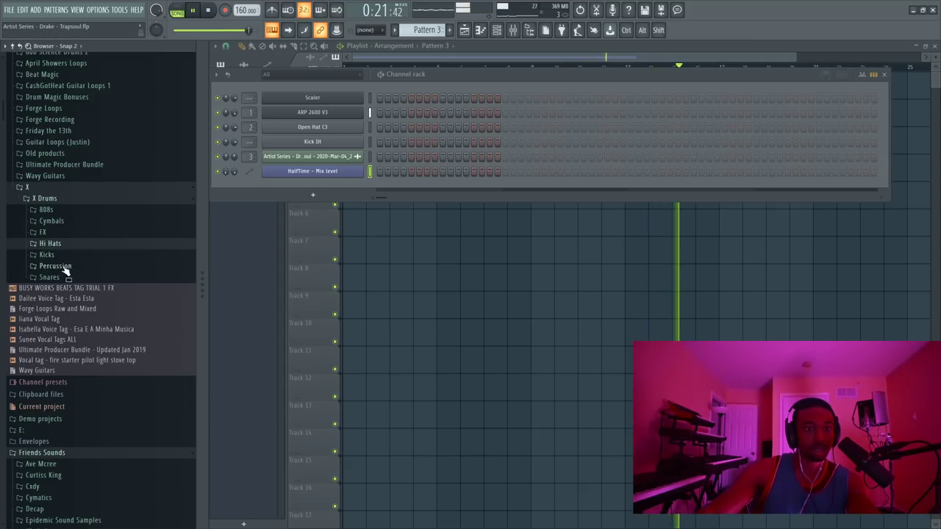
# Step: Add the Snare CF and Snare BBS samples from the X Drums Snares folder as new channels in the rack
pyautogui.click(67, 274)
pyautogui.click(76, 287)
pyautogui.click(66, 288)
pyautogui.moveTo(44, 289); pyautogui.dragTo(316, 193)
pyautogui.click(69, 279)
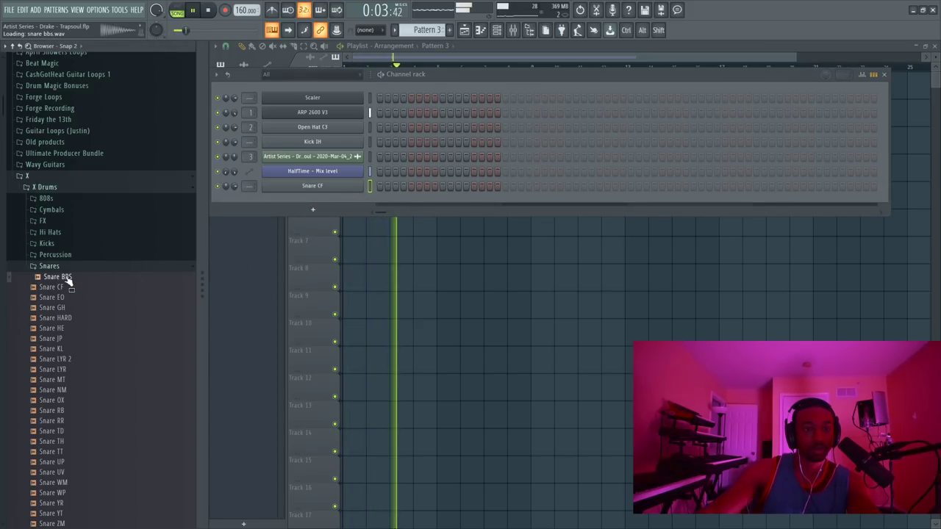
pyautogui.moveTo(68, 282); pyautogui.dragTo(318, 198)
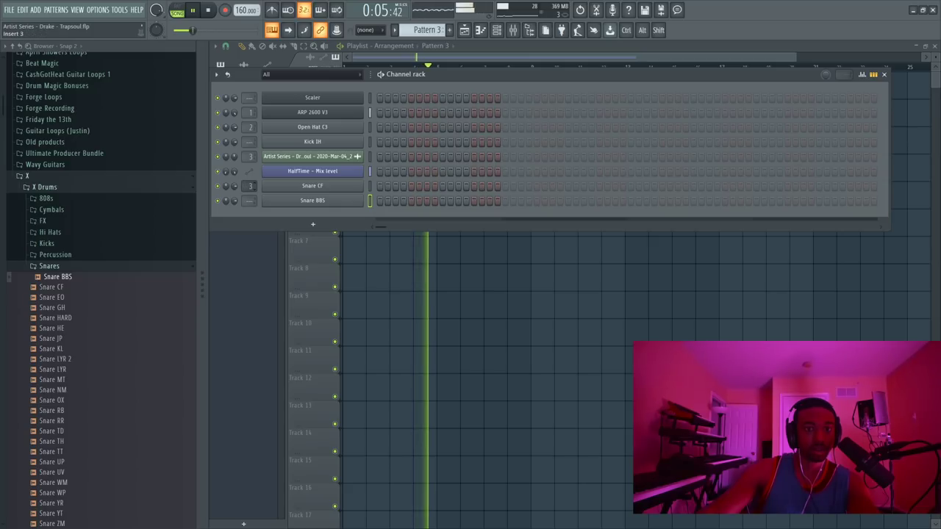
# Step: Route the Snare CF channel to mixer track 4 and the Snare BBS channel to mixer track 5
pyautogui.moveTo(250, 186); pyautogui.dragTo(250, 167)
pyautogui.click(436, 257)
pyautogui.moveTo(372, 142); pyautogui.dragTo(354, 141)
pyautogui.click(500, 31)
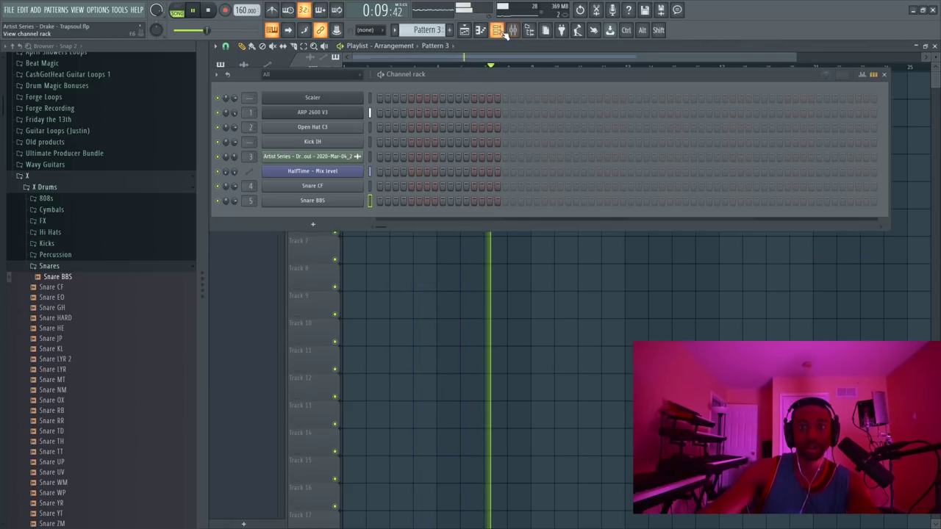
# Step: Place Snare CF on step 9 and Snare BBS on steps 15 and 19 of Pattern 3, and review Snare BBS's channel settings
pyautogui.press('space')
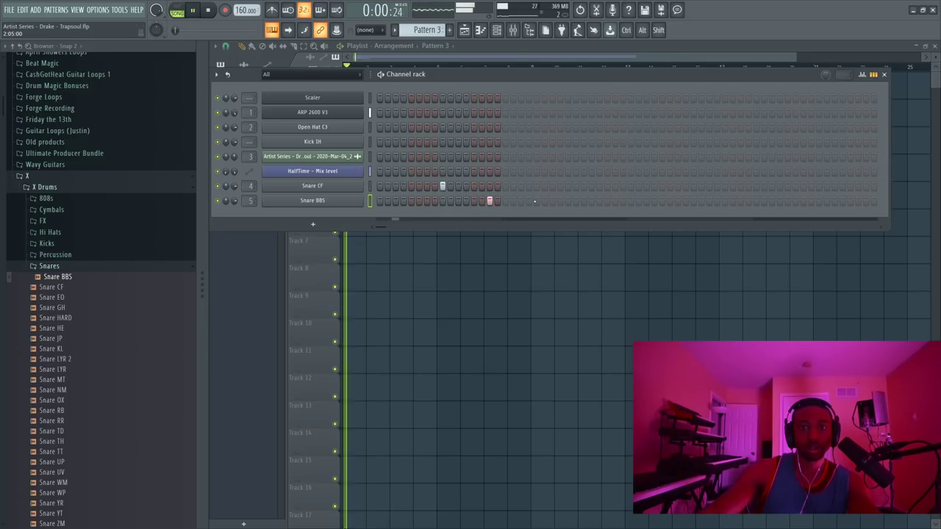
pyautogui.click(521, 201)
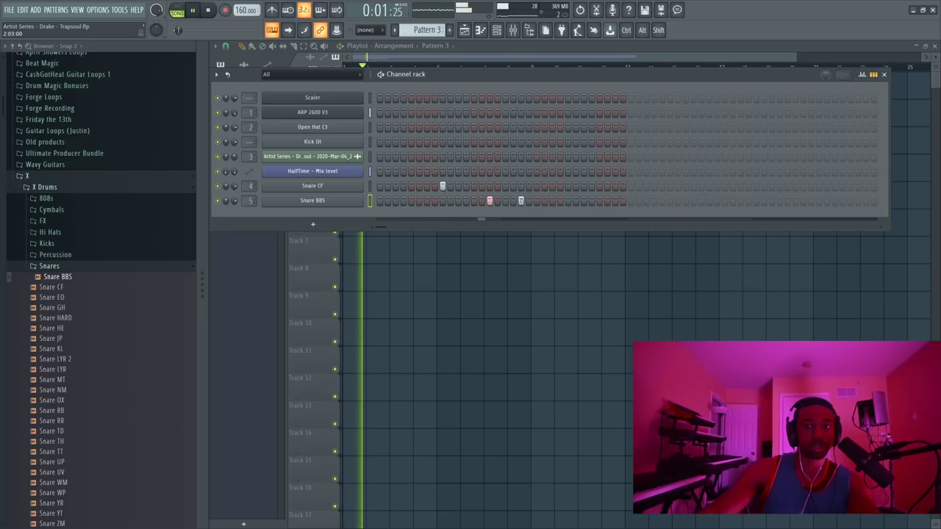
pyautogui.click(304, 203)
pyautogui.press('space')
pyautogui.press('space')
pyautogui.moveTo(495, 288); pyautogui.dragTo(499, 278)
pyautogui.click(549, 155)
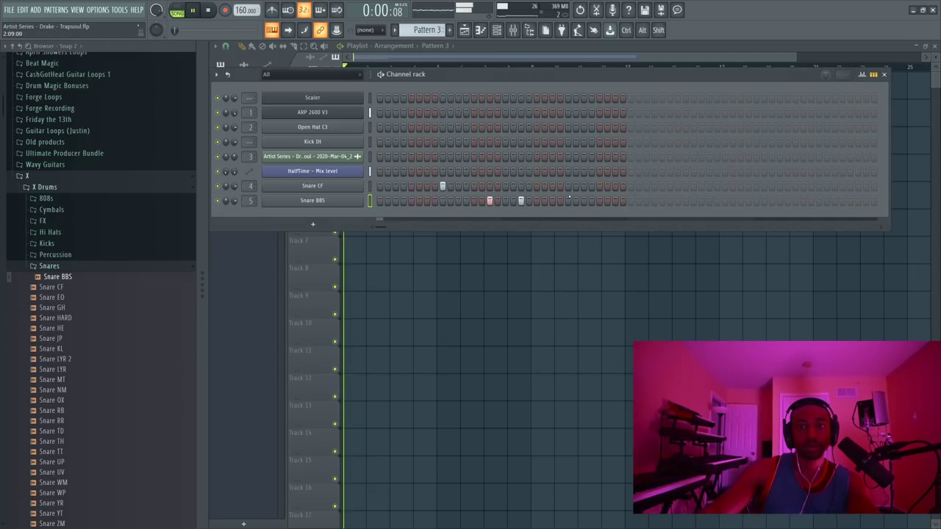
# Step: Add a Snare CF hit on step 25, and enable its volume envelope with an adjusted hold time
pyautogui.click(327, 186)
pyautogui.press('space')
pyautogui.click(306, 163)
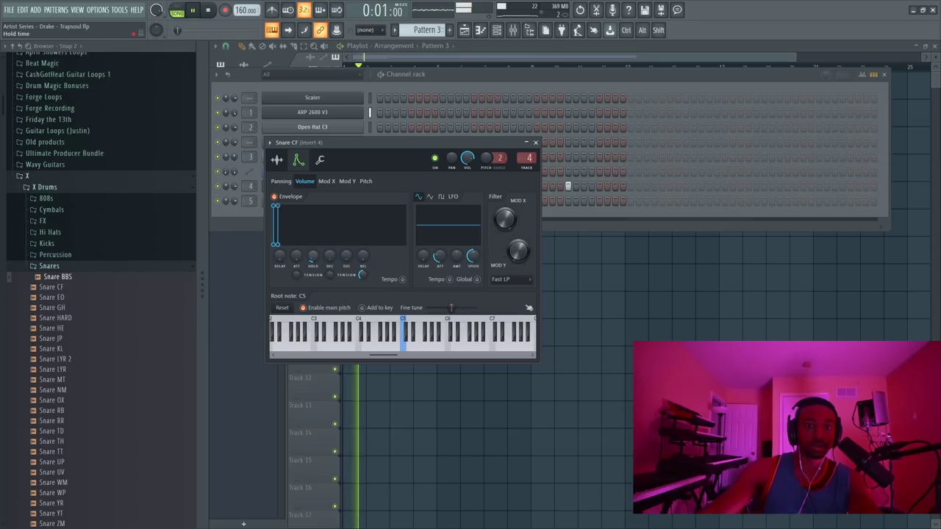
pyautogui.click(535, 141)
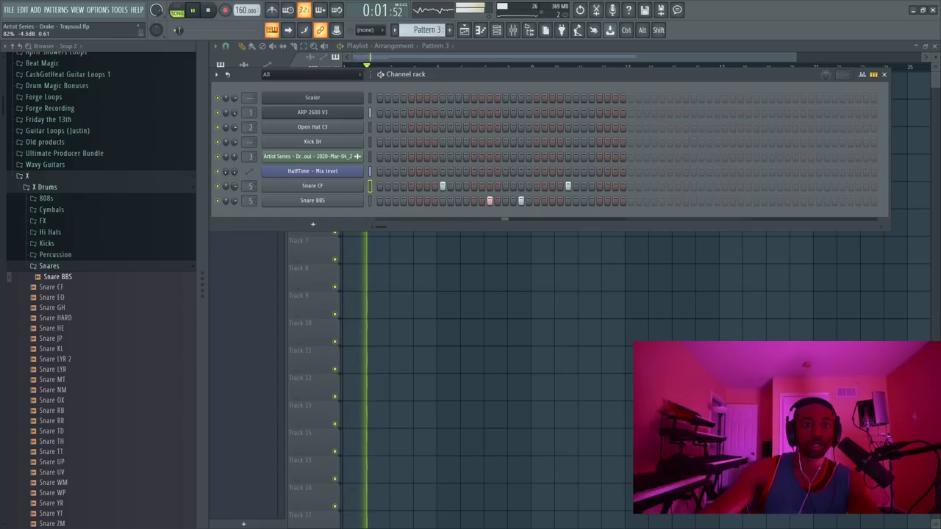
pyautogui.press('space')
pyautogui.press('space')
# Step: Route the Kick IH channel to mixer track 6, and place a kick hit on step 1 of Pattern 3
pyautogui.click(514, 29)
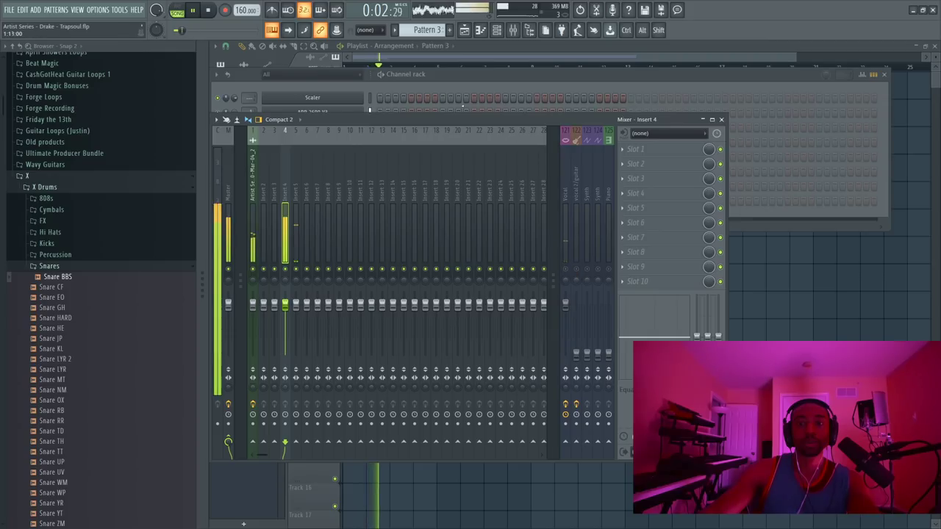
pyautogui.click(436, 81)
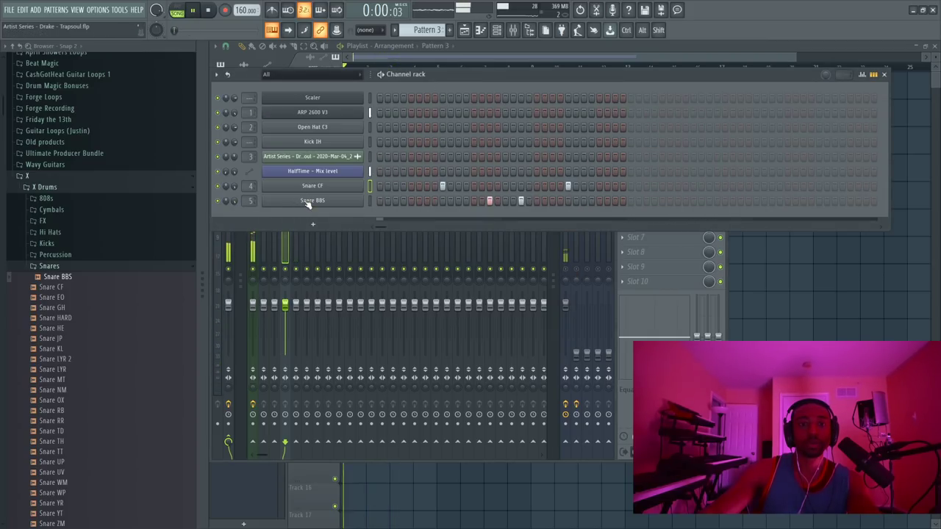
pyautogui.moveTo(251, 141); pyautogui.dragTo(251, 120)
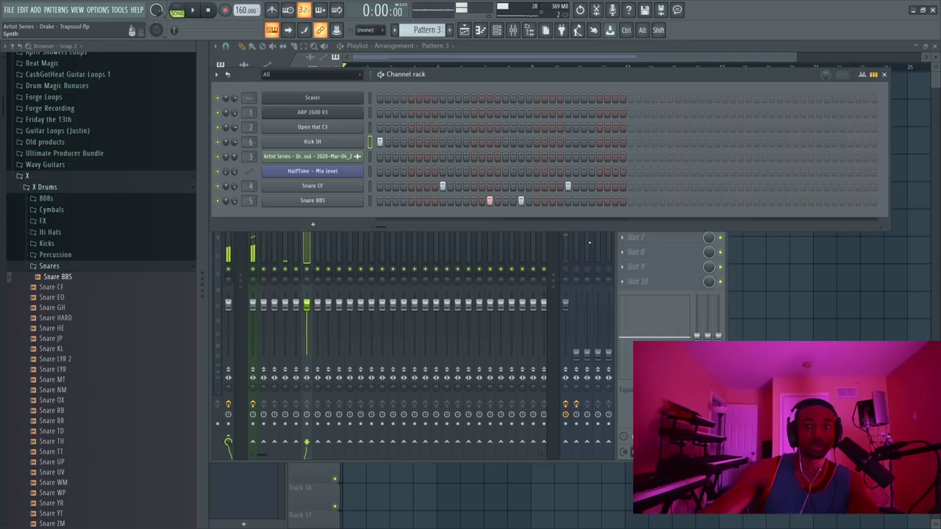
pyautogui.click(568, 273)
pyautogui.click(581, 69)
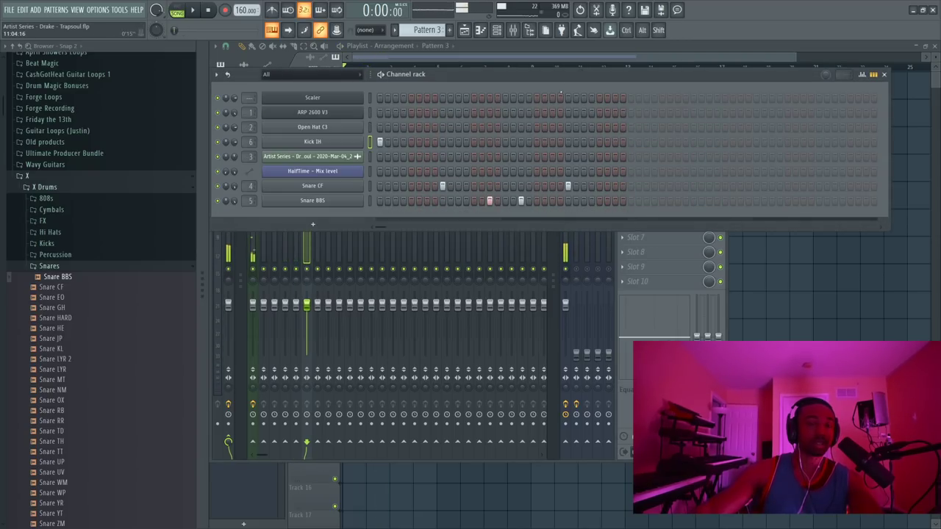
pyautogui.press('space')
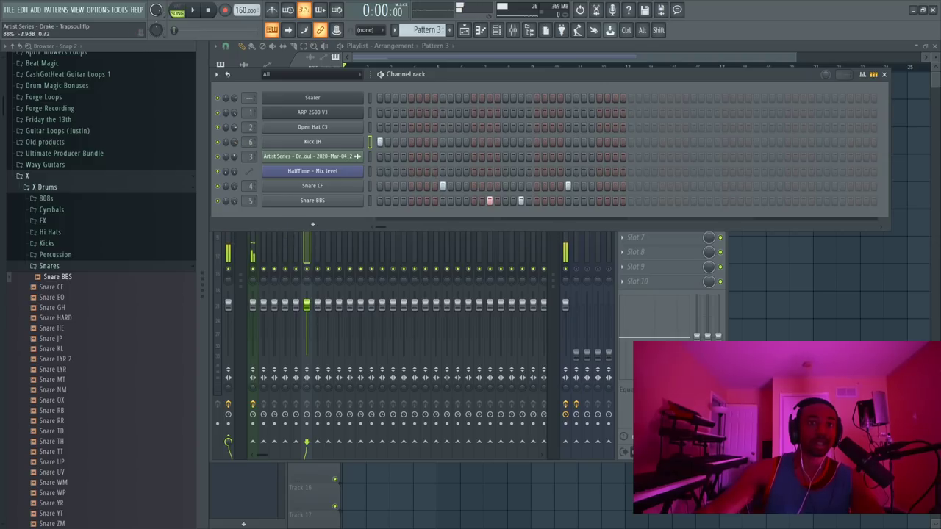
# Step: Raise Kick IH's levels-adjustment volume to 136%, and play the beat with the mixer shown
pyautogui.click(309, 142)
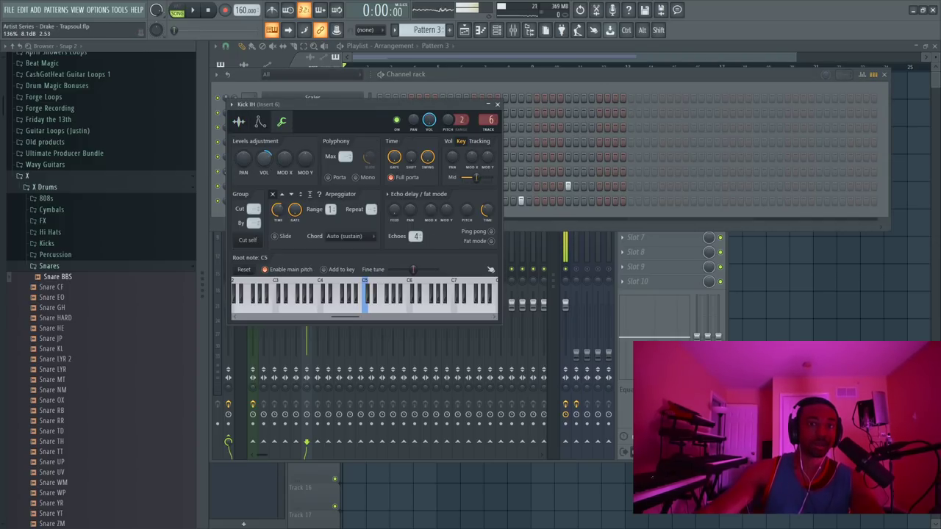
pyautogui.press('F9')
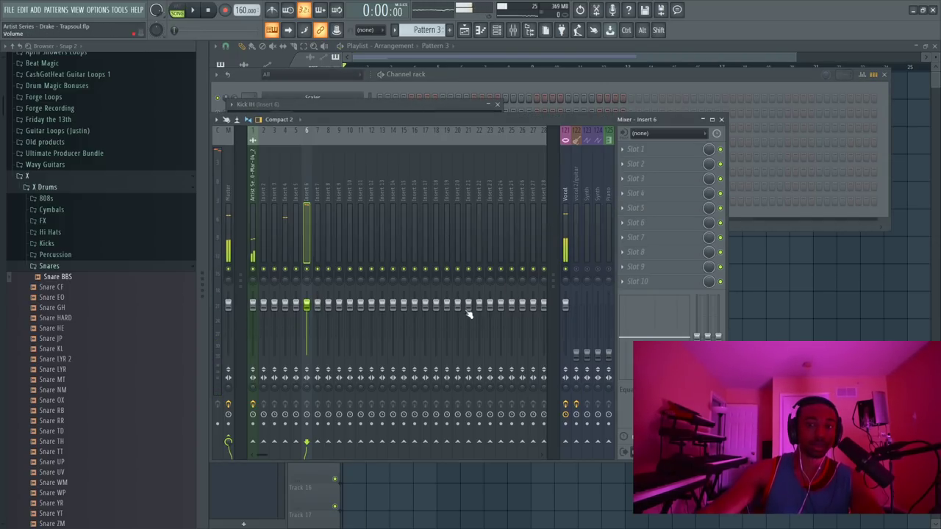
pyautogui.press('space')
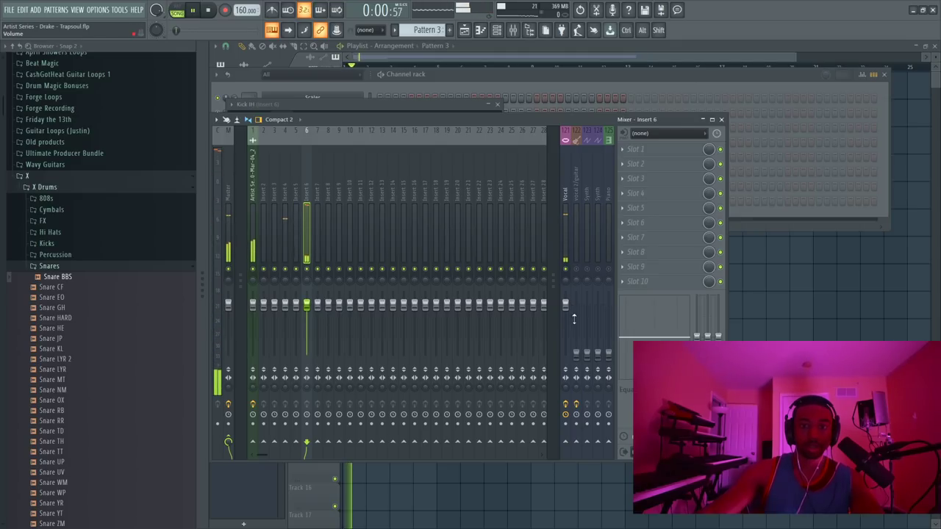
# Step: Load Fruity Soft Clipper into slot 1 of mixer track Insert 6, and close the effect window
pyautogui.click(641, 156)
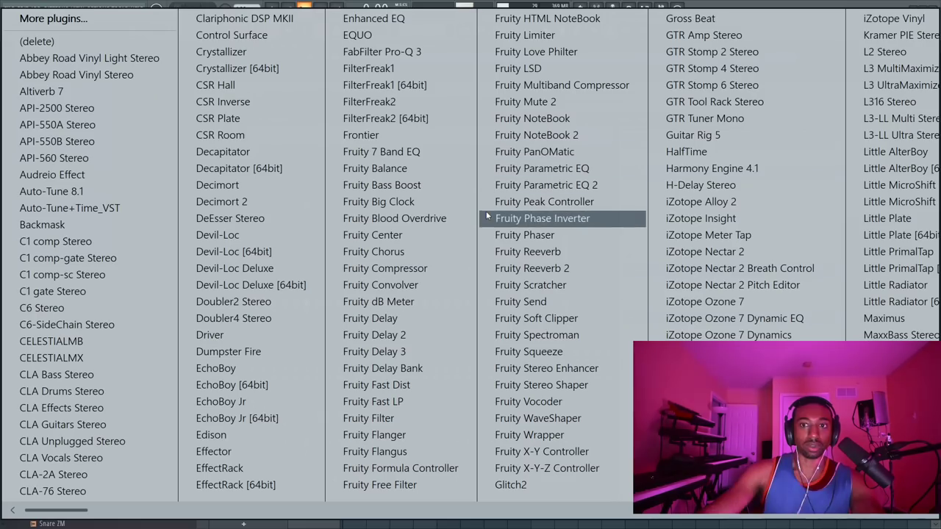
pyautogui.click(559, 318)
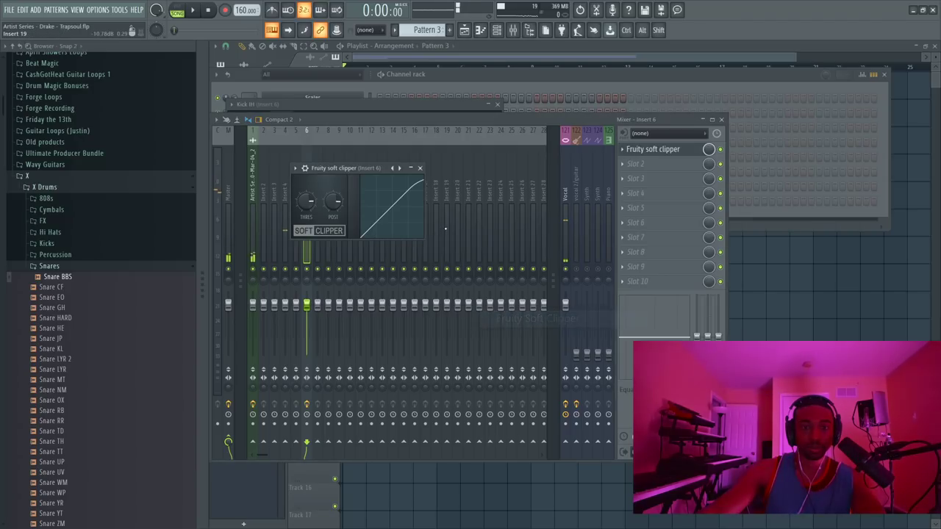
pyautogui.click(420, 168)
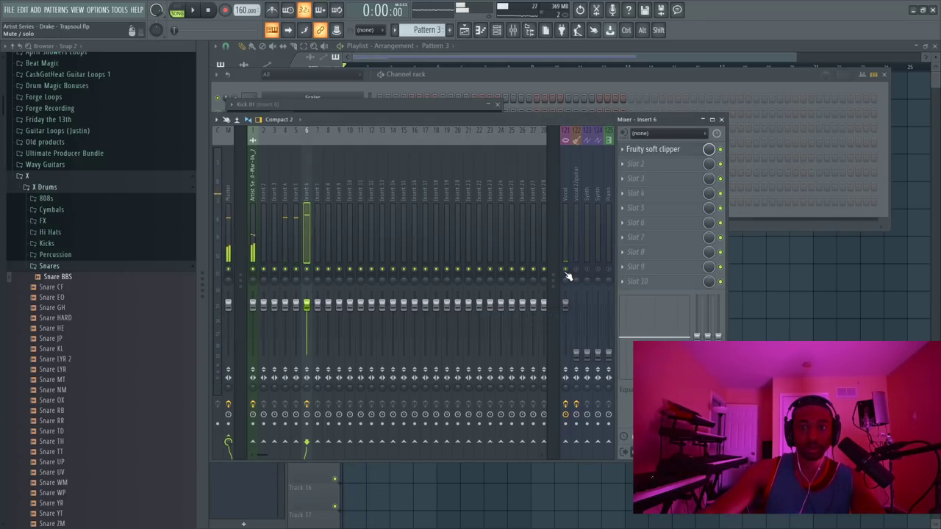
# Step: Extend Pattern 3 with Kick IH on steps 21, 33, 39 and 53, Snare CF on 41 and 57, and Snare BBS on 47 and 51
pyautogui.click(491, 95)
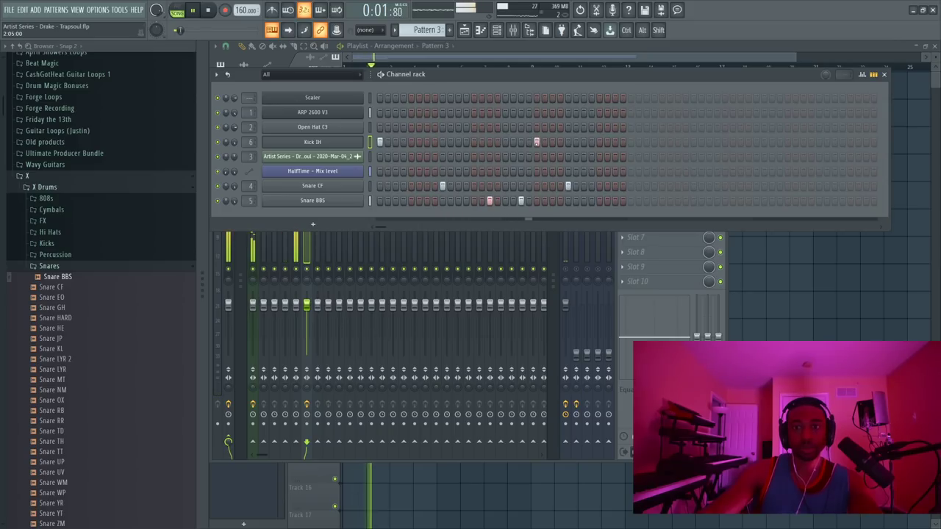
pyautogui.click(570, 274)
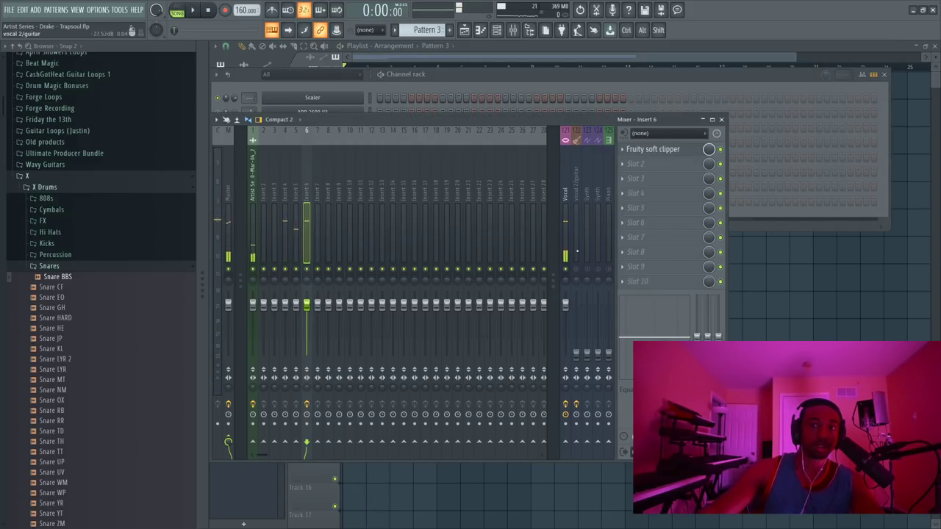
pyautogui.click(566, 269)
pyautogui.press('space')
pyautogui.click(637, 82)
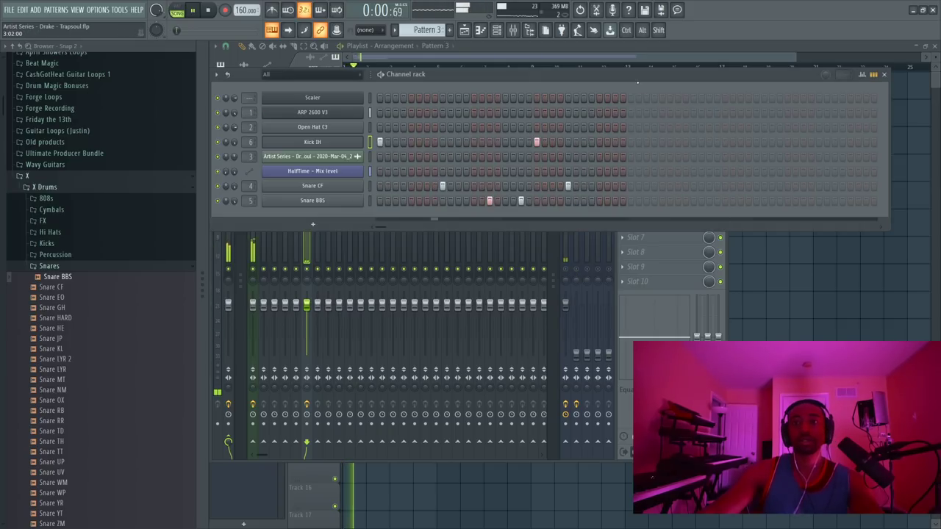
pyautogui.click(693, 187)
pyautogui.click(819, 187)
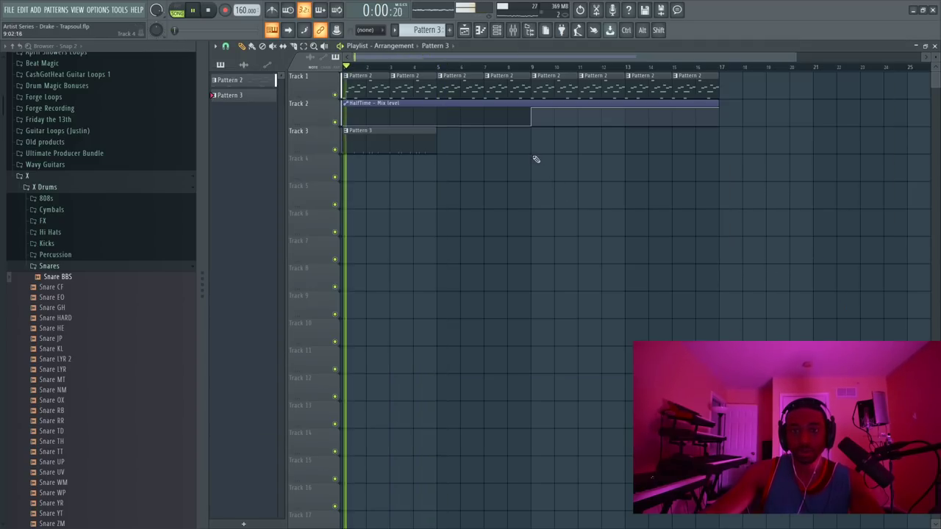
# Step: Fill playlist Track 3 with Pattern 3 clips from bar 1 to bar 17, and deselect the duplicated clips
pyautogui.click(446, 130)
pyautogui.hotkey('ctrl', 'b')
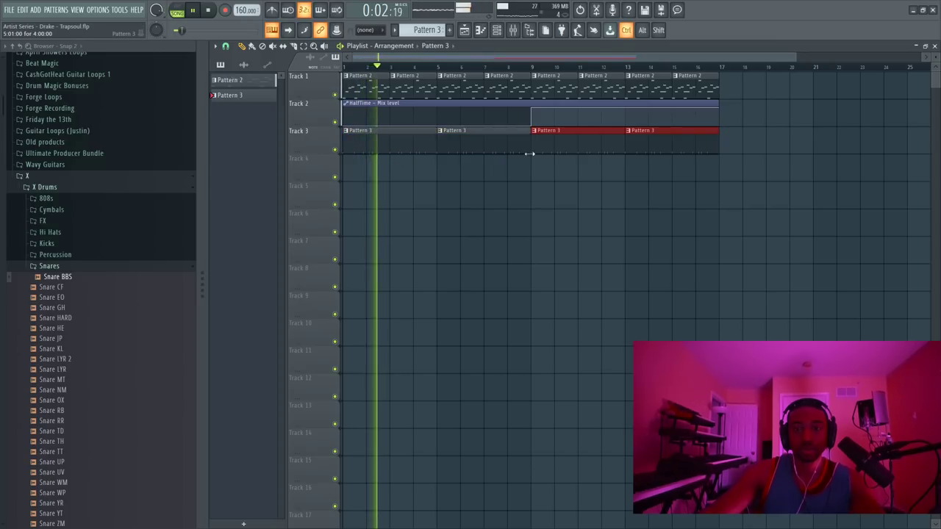
pyautogui.rightClick(534, 157)
# Step: Place Open Hat C3 hits on steps 13 and 45 of Pattern 3
pyautogui.click(501, 32)
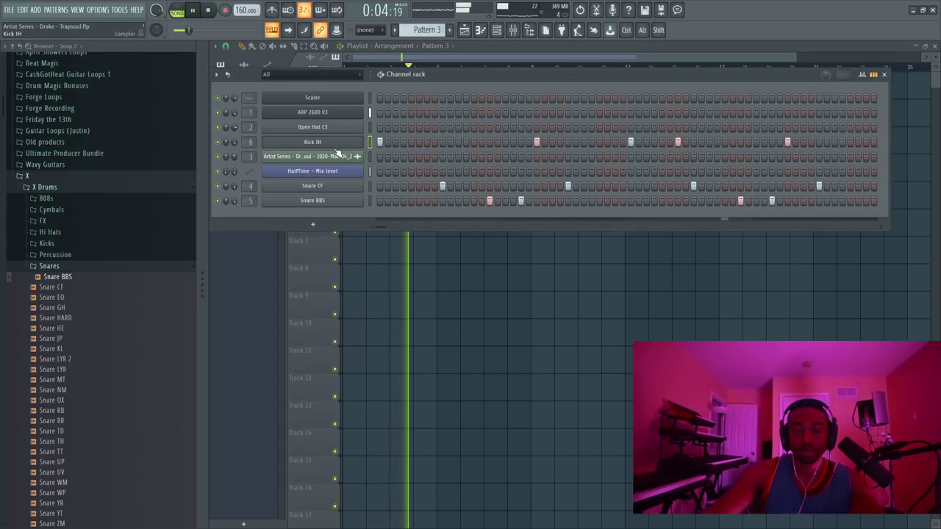
pyautogui.click(513, 30)
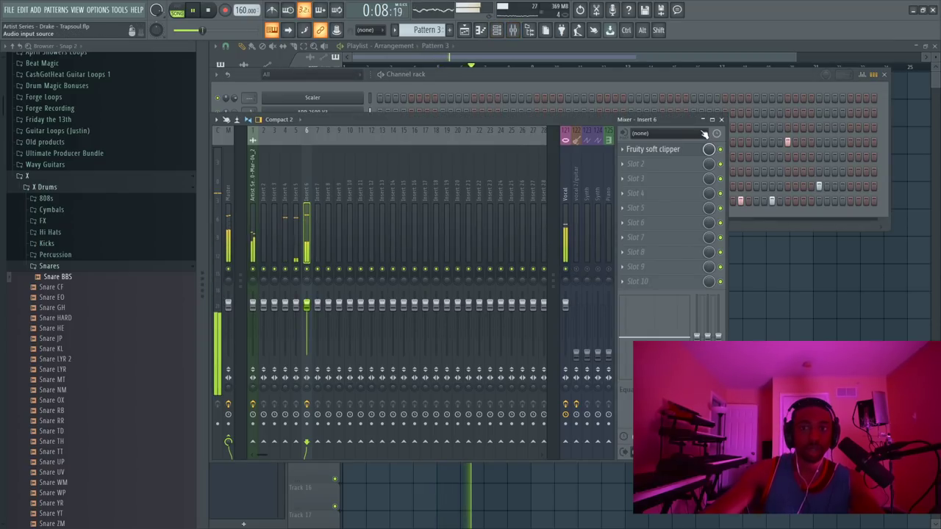
pyautogui.click(722, 119)
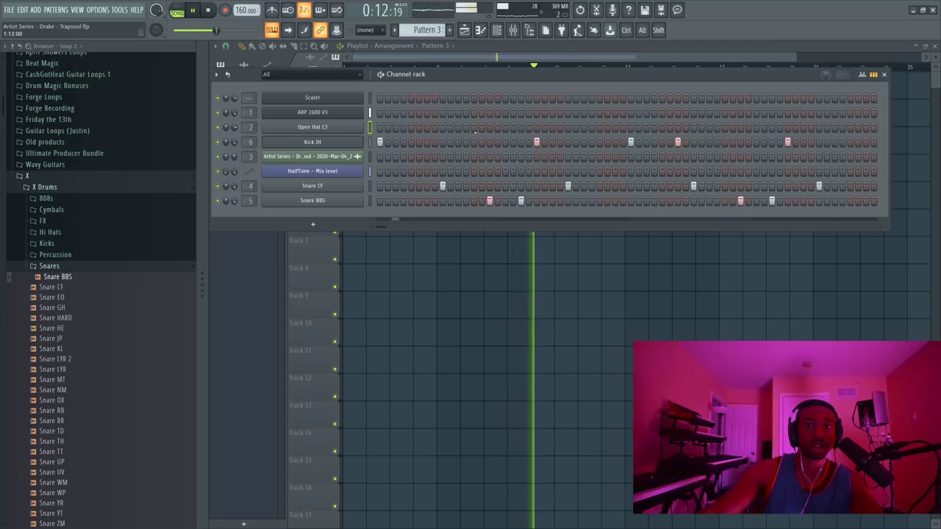
pyautogui.click(474, 126)
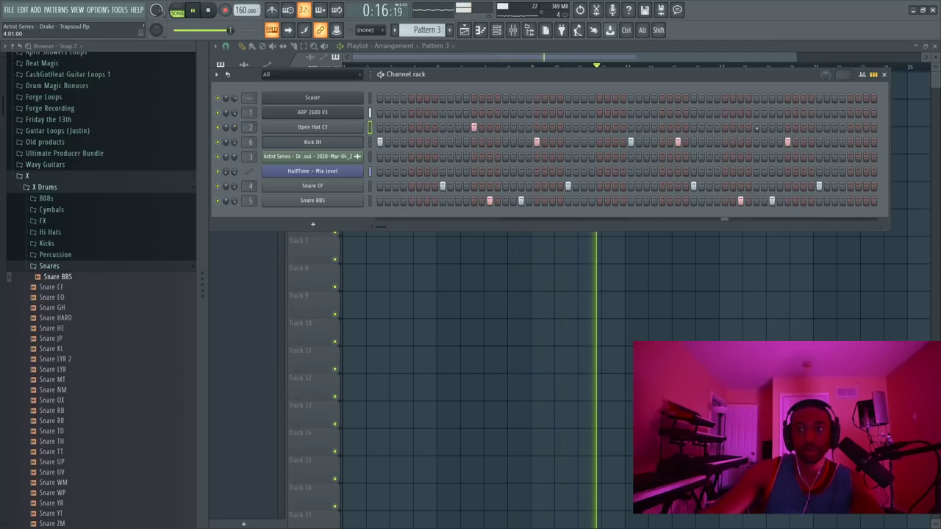
pyautogui.click(725, 127)
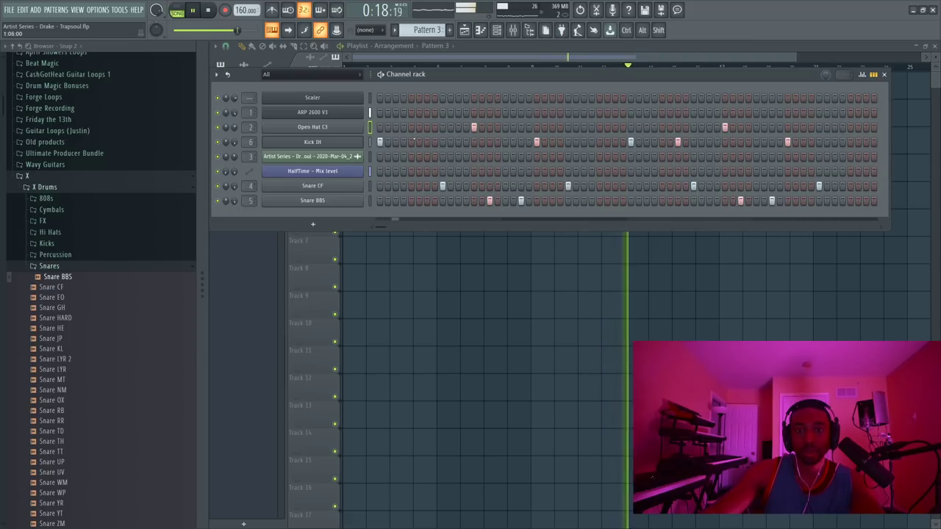
# Step: Listen to the arrangement with the drums, check the mixer levels and the step pattern, and return to the playlist
pyautogui.press('F9')
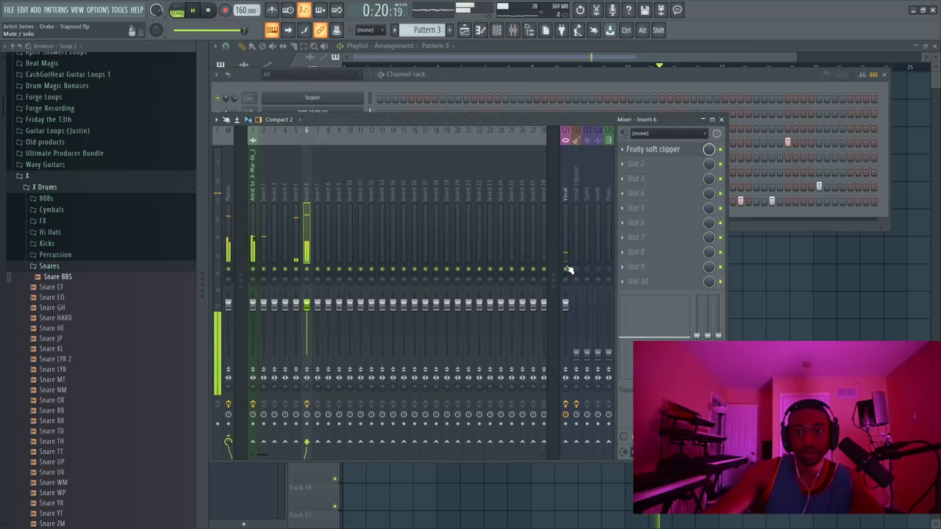
pyautogui.click(495, 86)
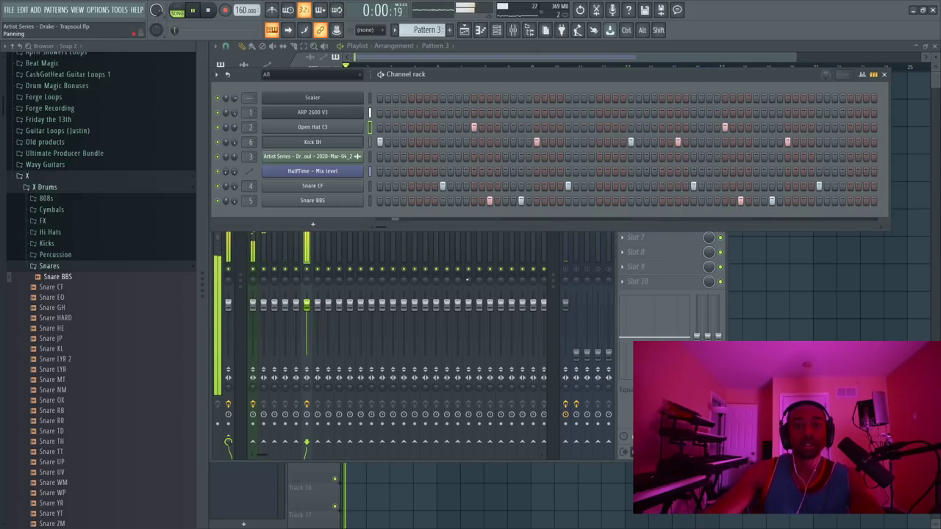
pyautogui.press('F9')
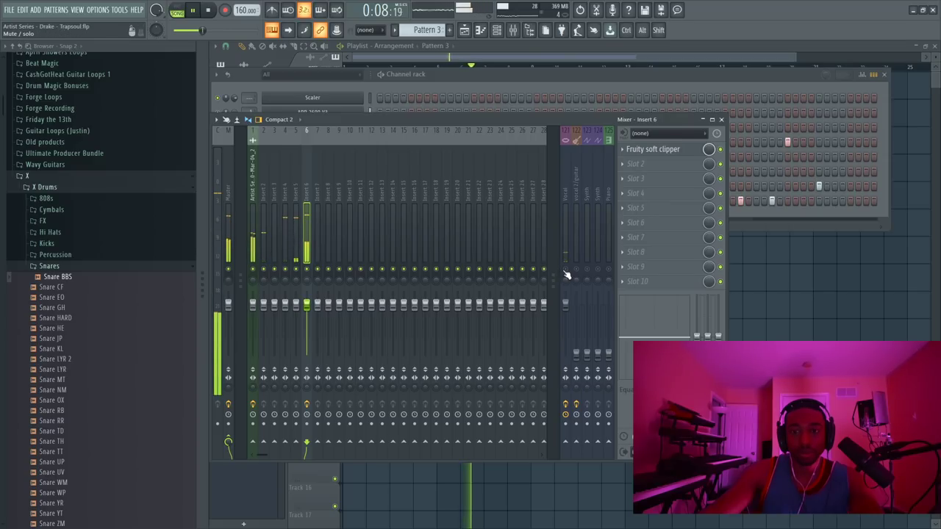
pyautogui.press('F5')
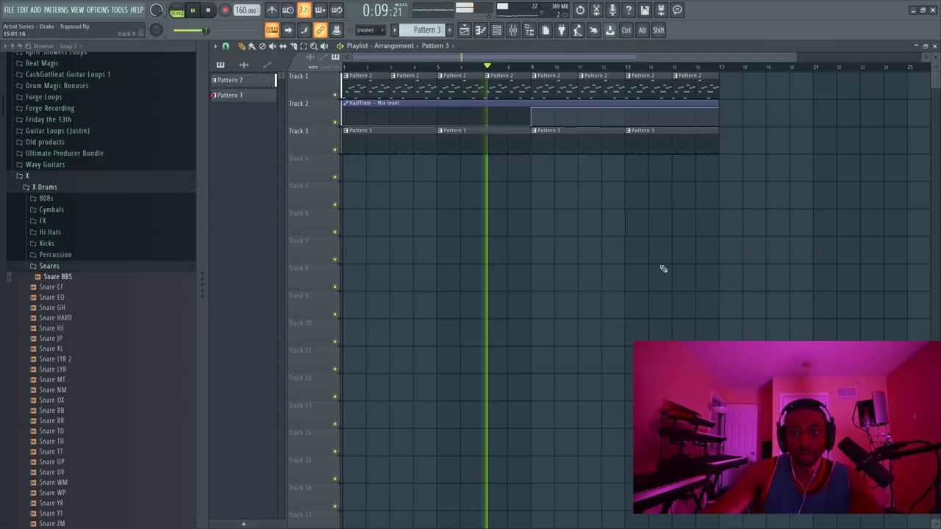
# Step: Check the mixer levels, the step pattern and Snare CF's volume envelope while the arrangement plays
pyautogui.click(497, 29)
pyautogui.press('F9')
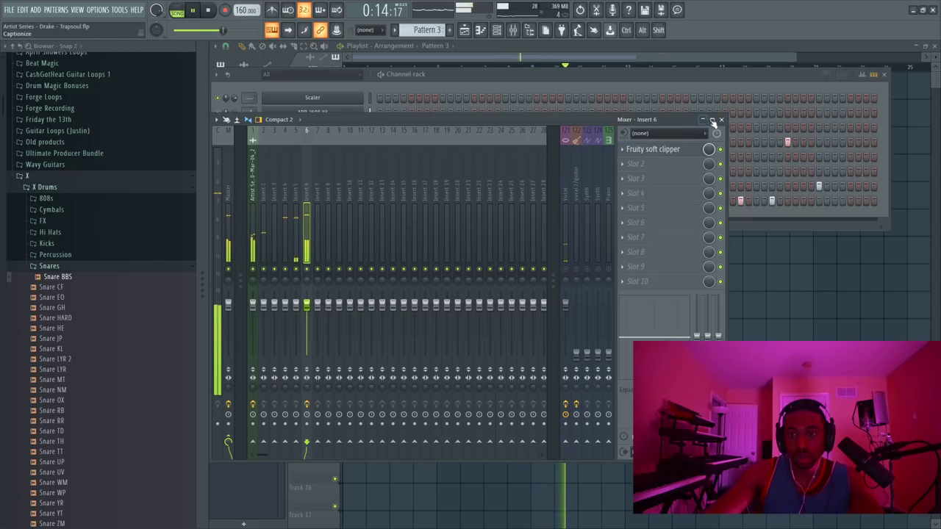
pyautogui.press('F9')
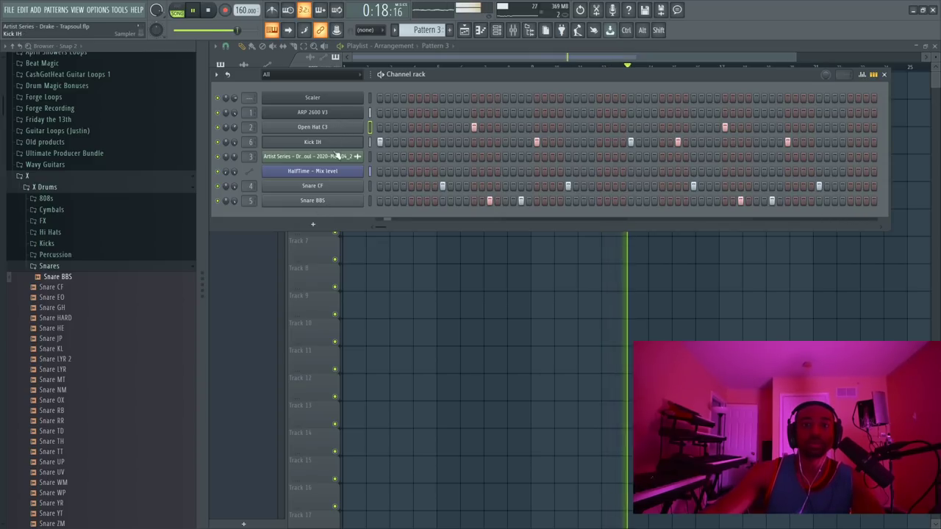
pyautogui.click(312, 185)
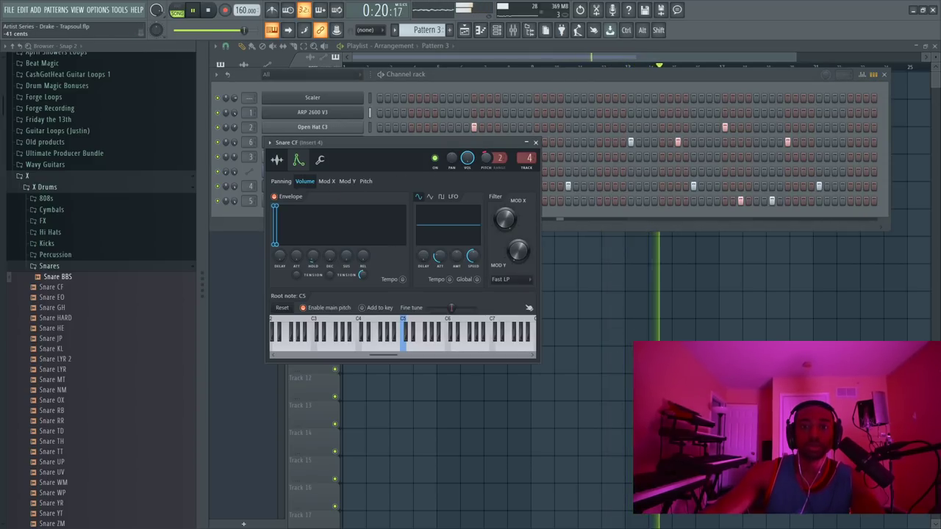
pyautogui.click(536, 143)
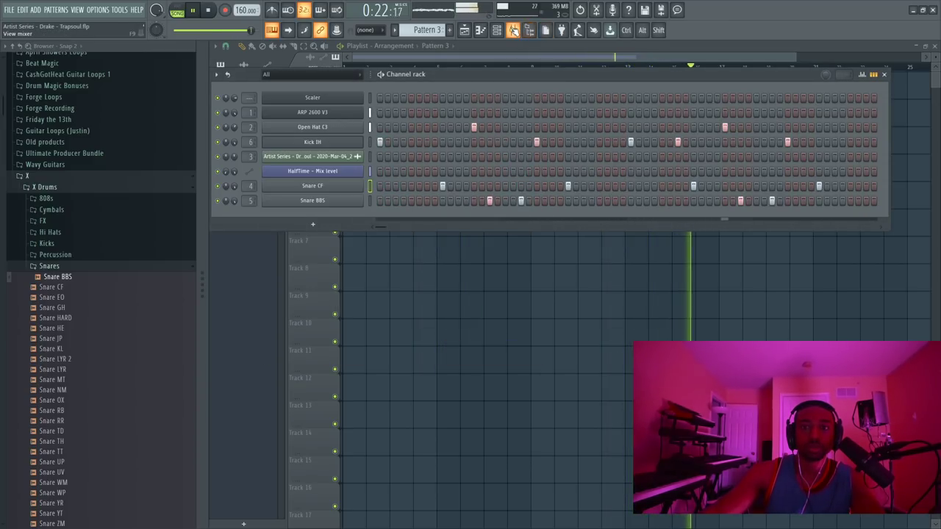
pyautogui.click(530, 29)
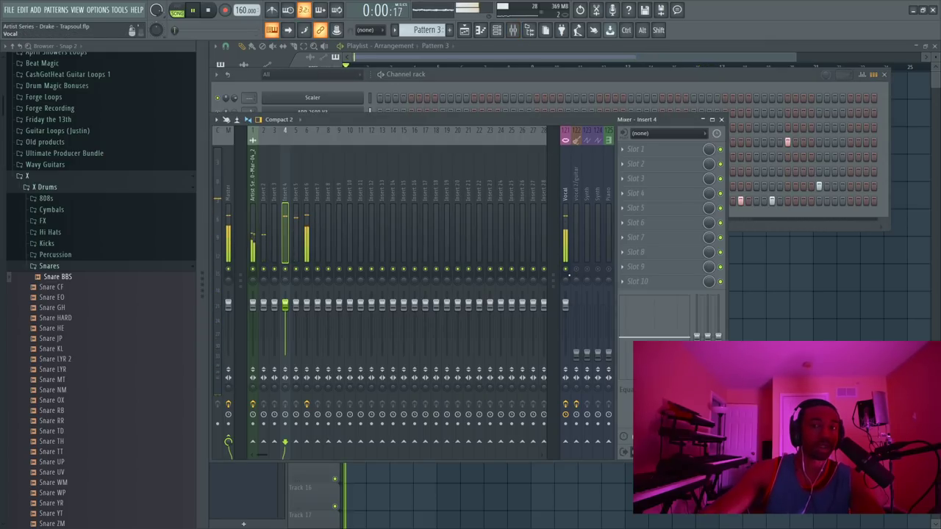
# Step: Inspect the channel settings of Snare BBS and Open Hat C3, and compare their levels in the mixer
pyautogui.click(565, 268)
pyautogui.press('F6')
pyautogui.click(353, 201)
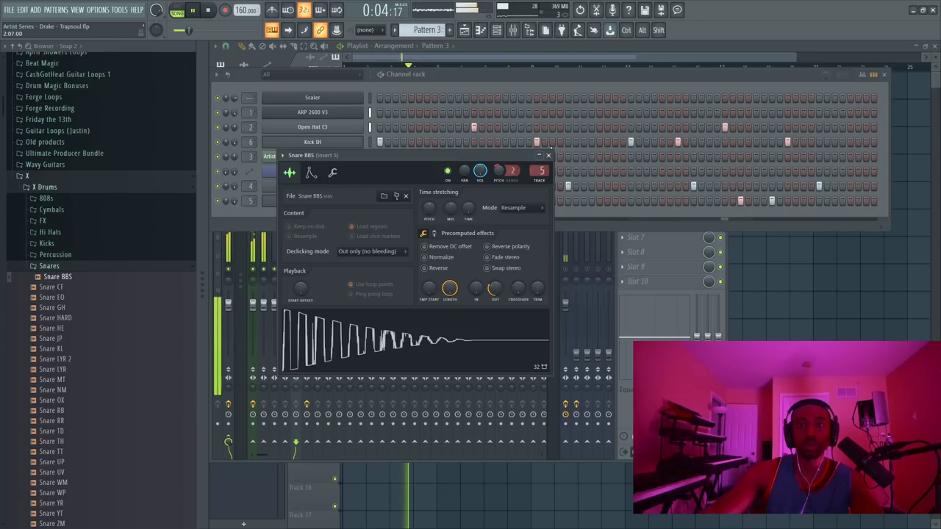
pyautogui.click(548, 155)
pyautogui.click(342, 129)
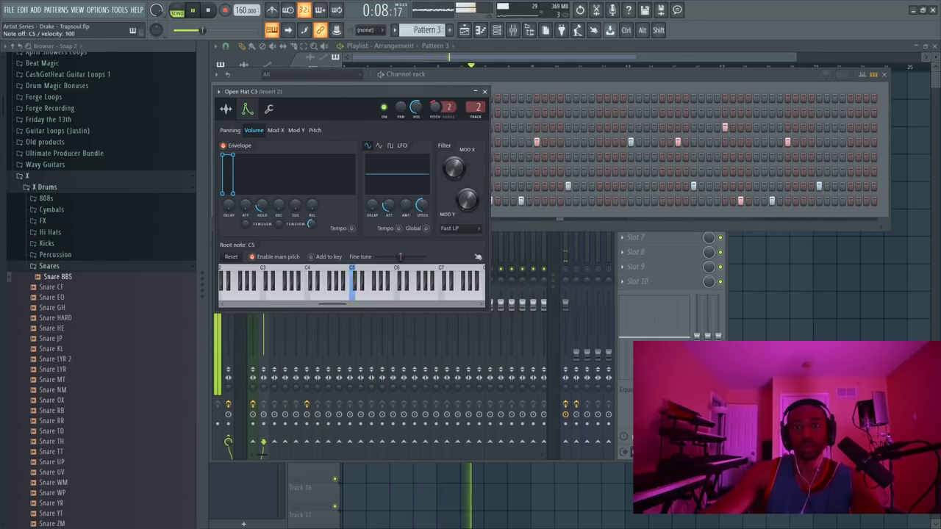
pyautogui.click(485, 92)
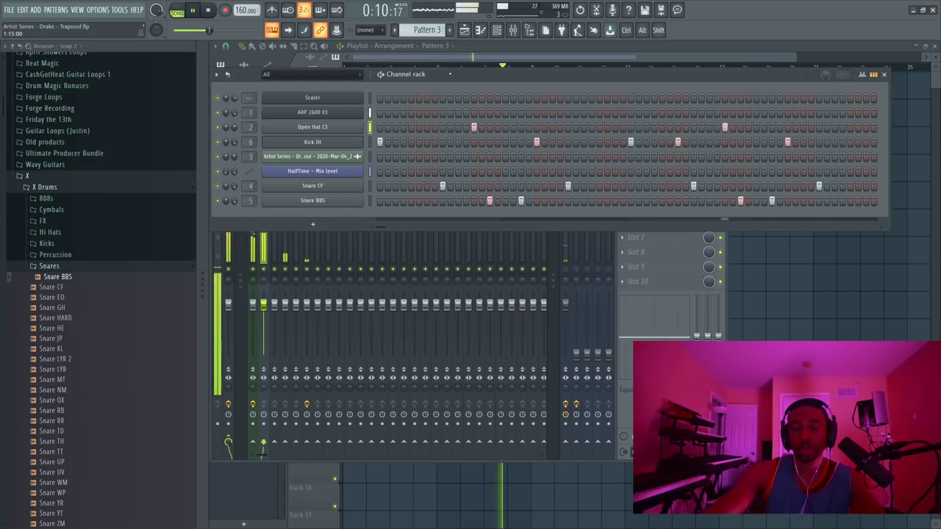
pyautogui.press('F9')
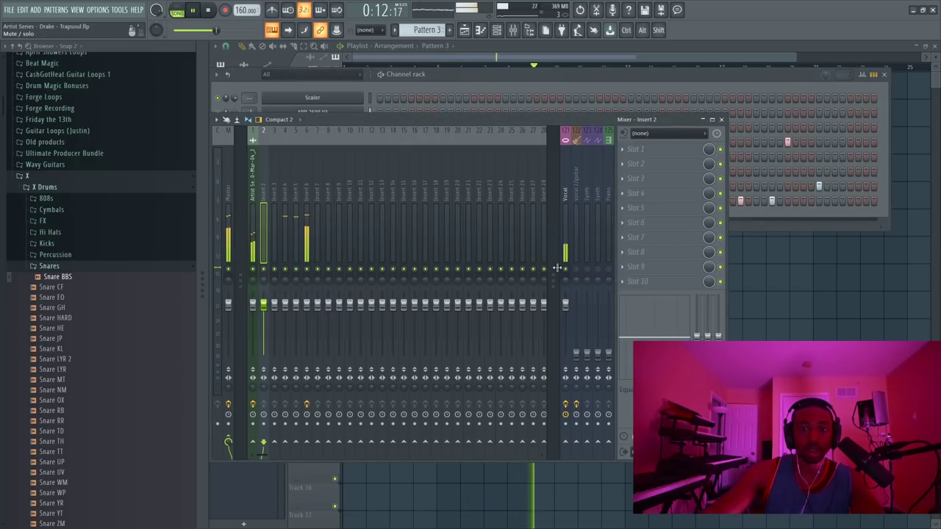
# Step: Load Closed Hi Hat 2 from the X Drums Hi Hats folder into a new channel and fill every second step of Pattern 3
pyautogui.click(50, 232)
pyautogui.click(62, 253)
pyautogui.rightClick(71, 252)
pyautogui.click(98, 269)
pyautogui.press('F6')
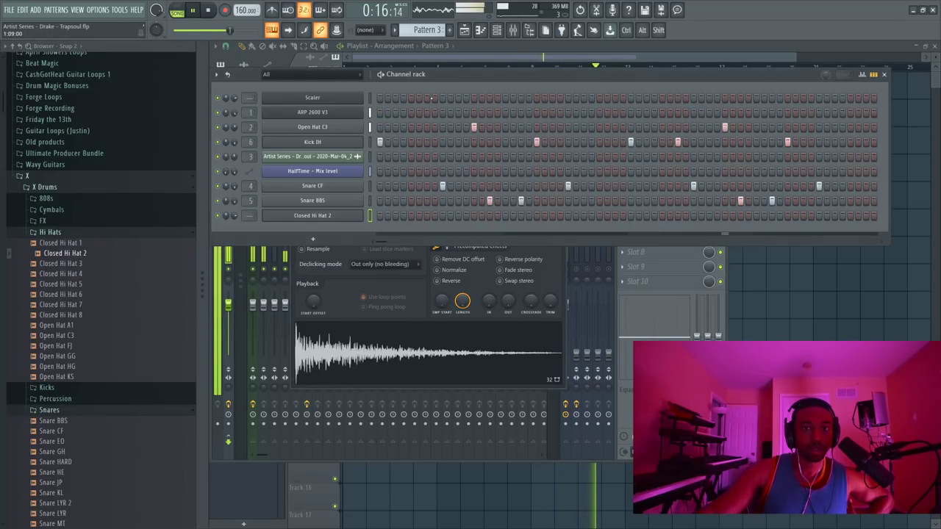
pyautogui.rightClick(346, 222)
pyautogui.click(589, 277)
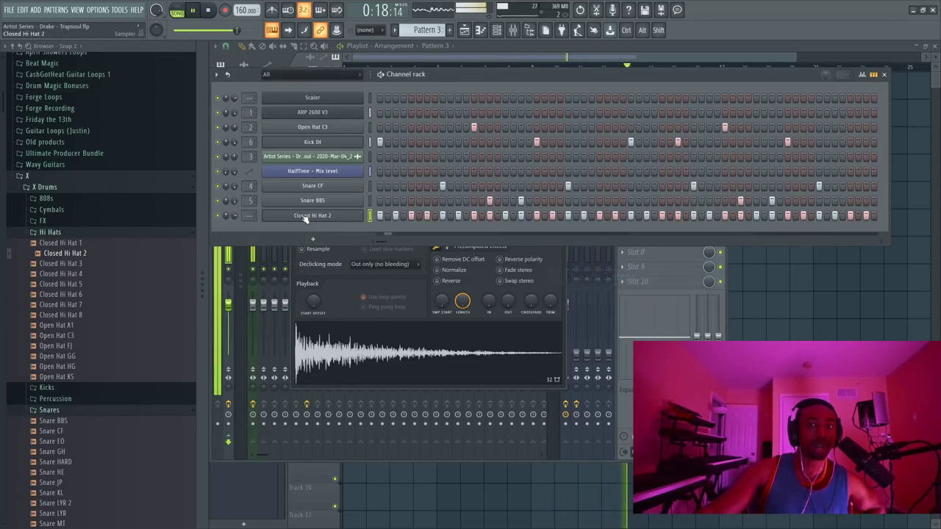
# Step: Route Closed Hi Hat 2 to mixer insert 6 and check its sample settings and mixer level during playback
pyautogui.moveTo(249, 215); pyautogui.dragTo(249, 194)
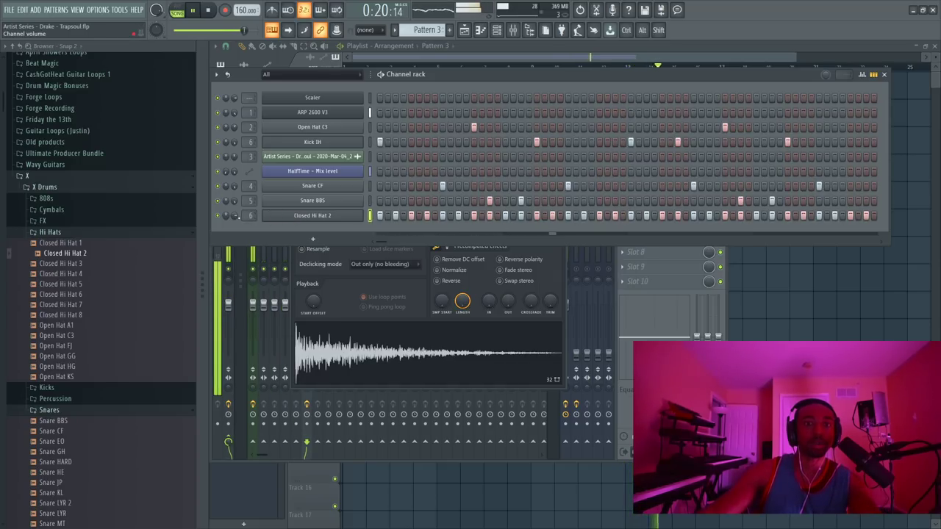
pyautogui.click(312, 215)
pyautogui.press('space')
pyautogui.click(313, 216)
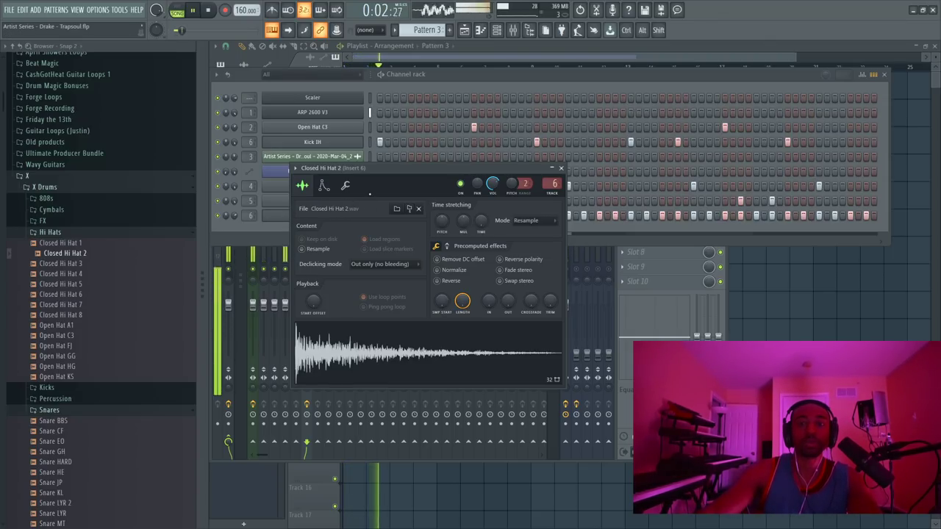
pyautogui.press('F9')
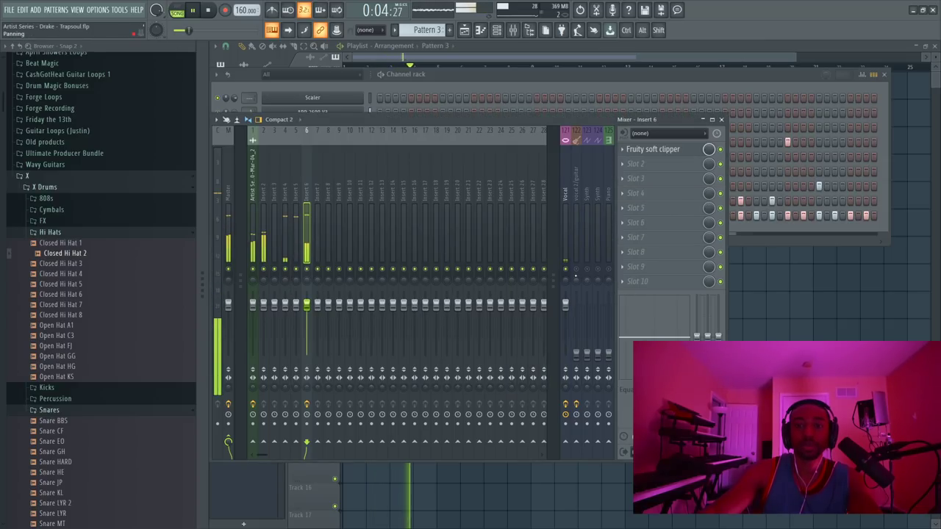
pyautogui.press('F6')
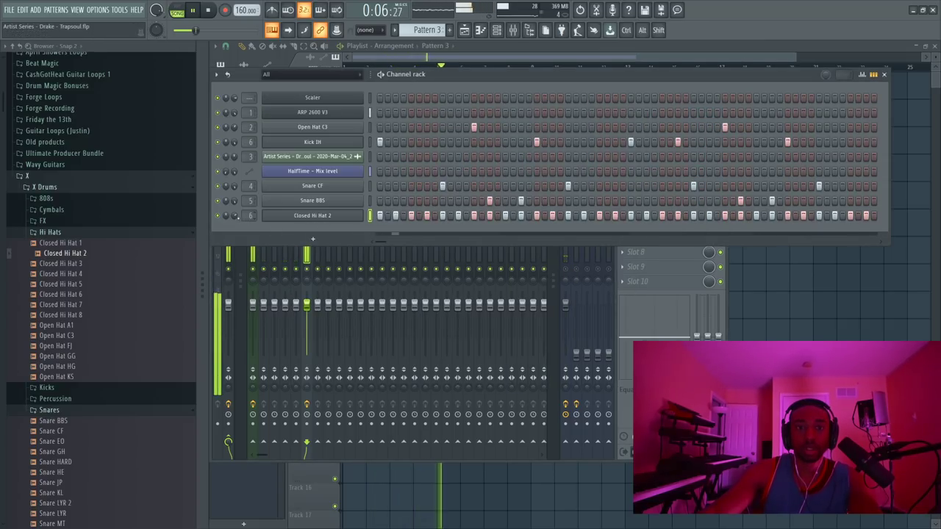
pyautogui.click(287, 218)
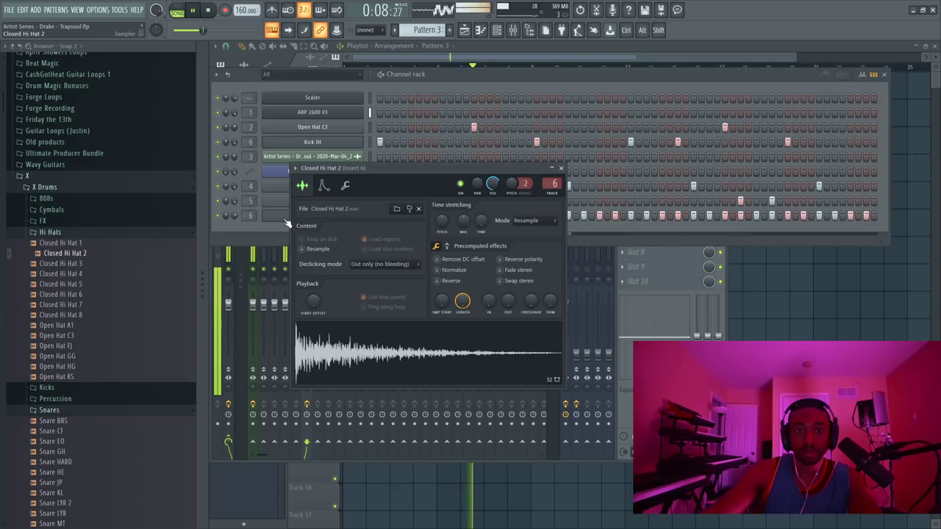
pyautogui.click(562, 169)
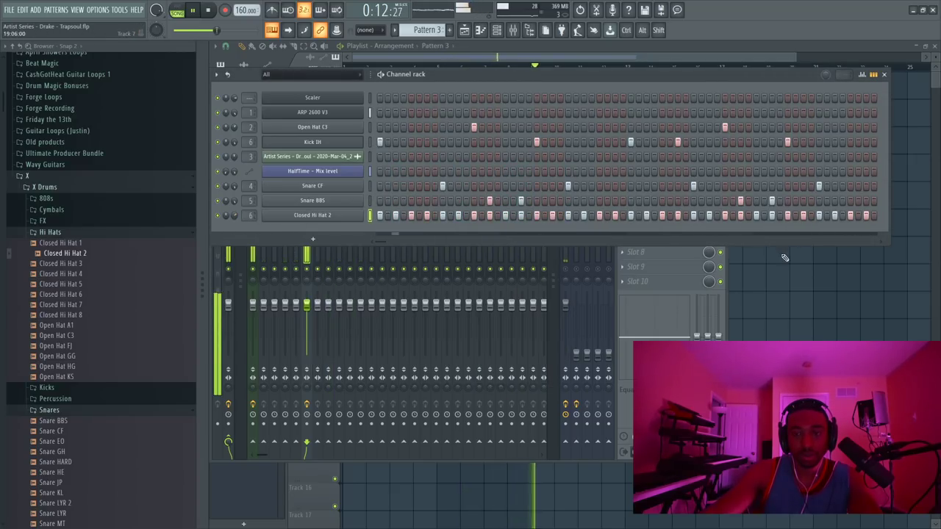
# Step: Review the playlist, step pattern and mixer during playback, and audition the 808 samples in the X Drums 808s folder
pyautogui.press('F5')
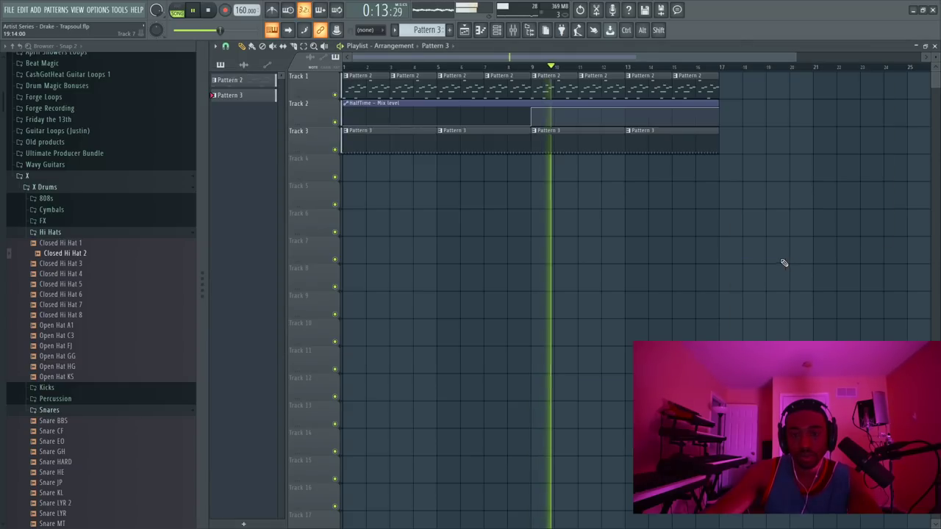
pyautogui.click(496, 30)
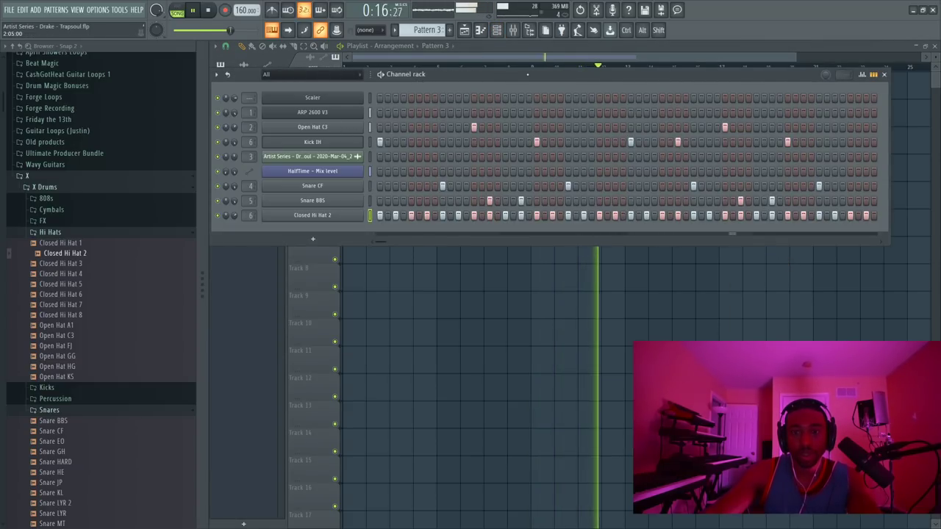
pyautogui.click(515, 31)
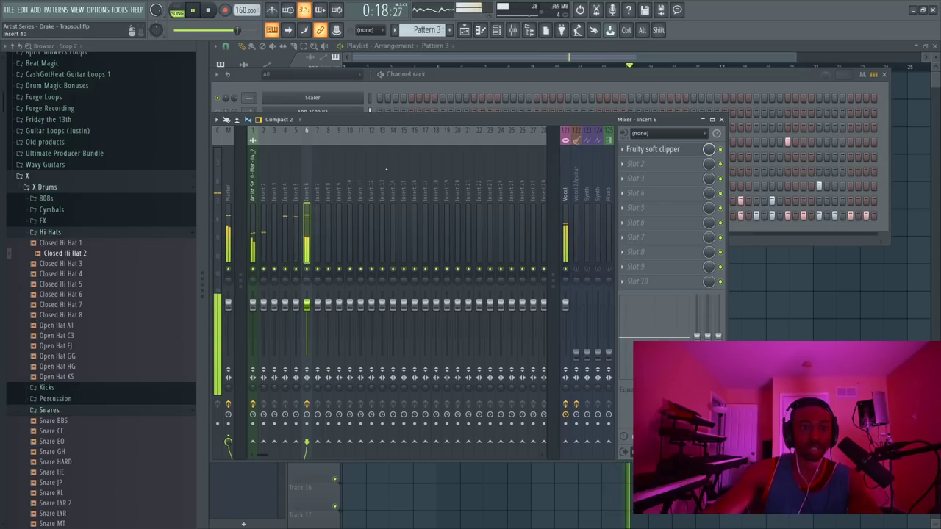
pyautogui.click(46, 199)
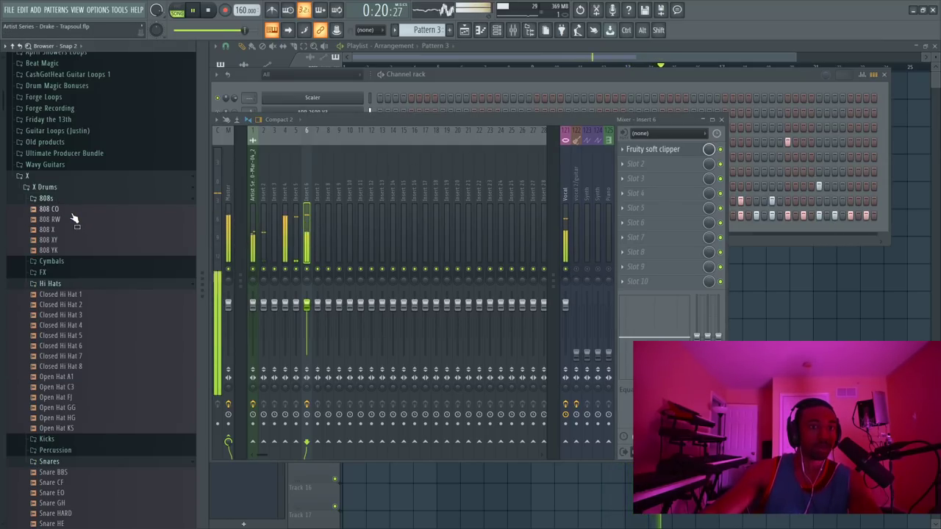
pyautogui.press('Down')
pyautogui.press('Down')
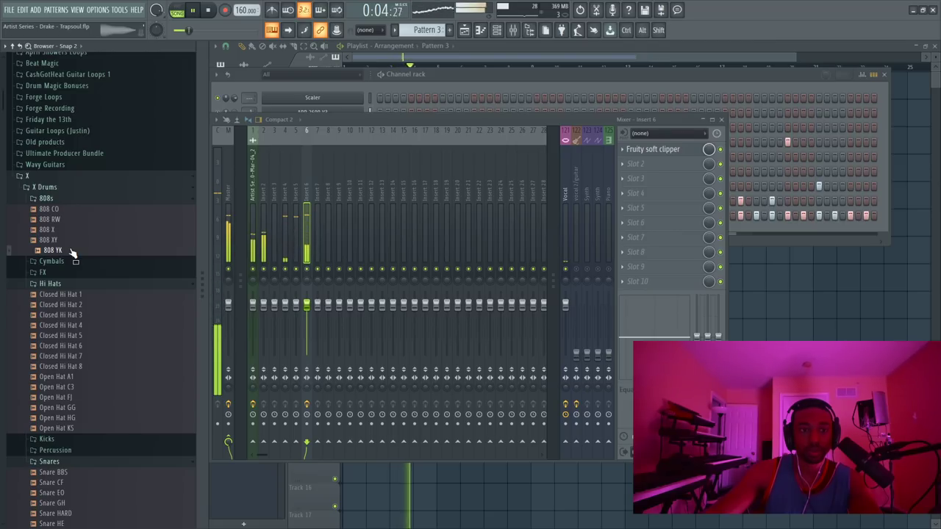
pyautogui.click(69, 241)
pyautogui.click(64, 230)
# Step: Collapse X Drums and open the 808 folder of the Octave Drumkit under Friends Sounds
pyautogui.click(52, 189)
pyautogui.scroll(-6, 73, 205)
pyautogui.scroll(5, 90, 223)
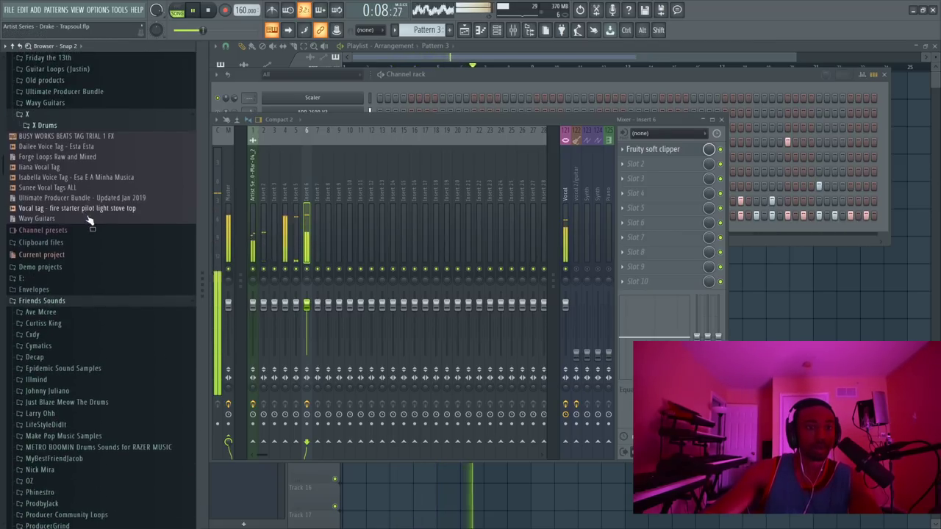
pyautogui.scroll(-3, 89, 254)
pyautogui.click(80, 274)
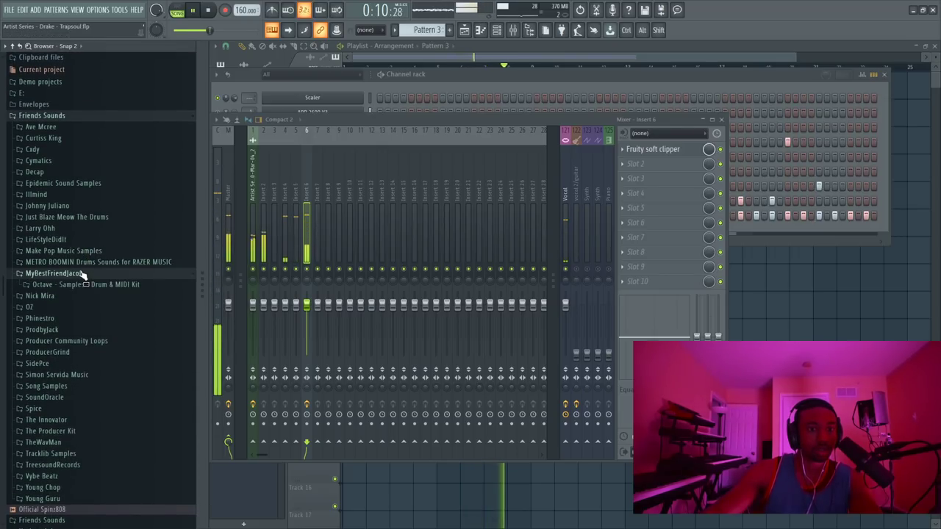
pyautogui.click(82, 285)
pyautogui.click(66, 296)
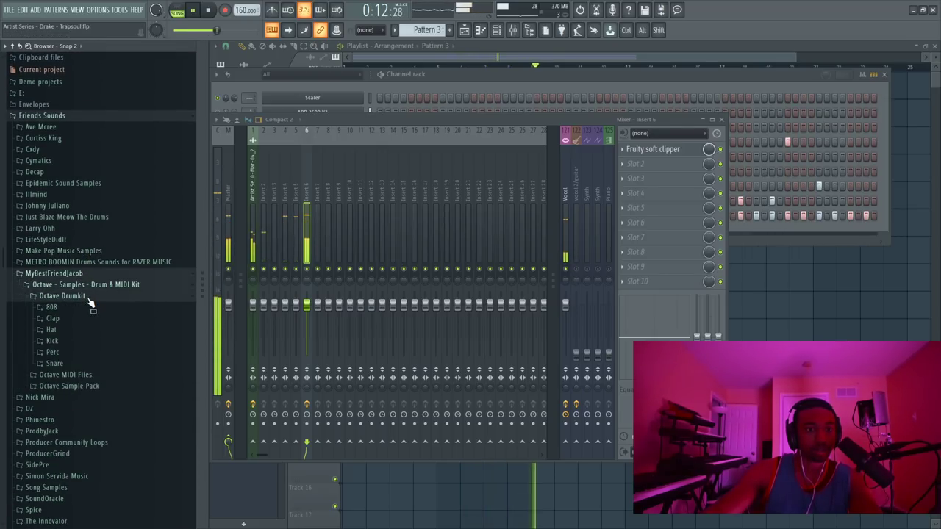
pyautogui.click(83, 307)
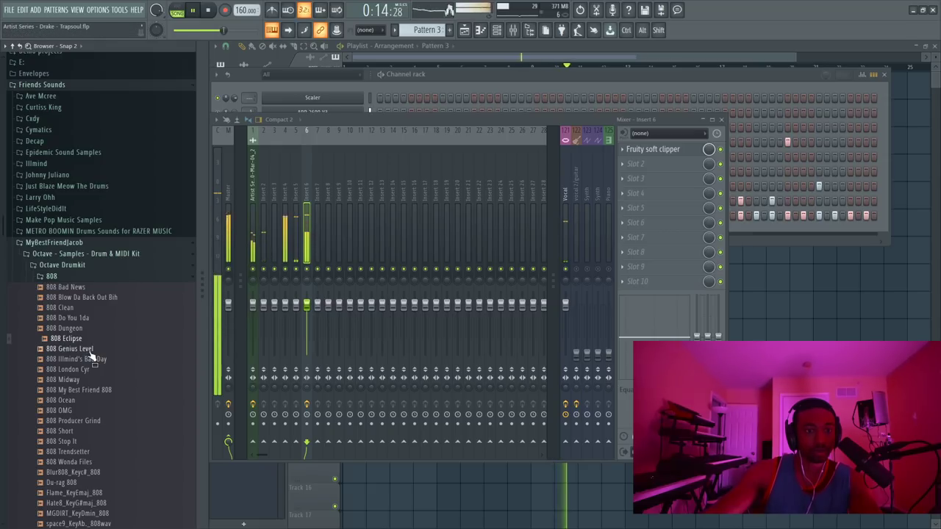
# Step: Audition samples in the Octave Drumkit 808 folder and load 808 Dungeon into a new channel, closing its settings window
pyautogui.click(82, 322)
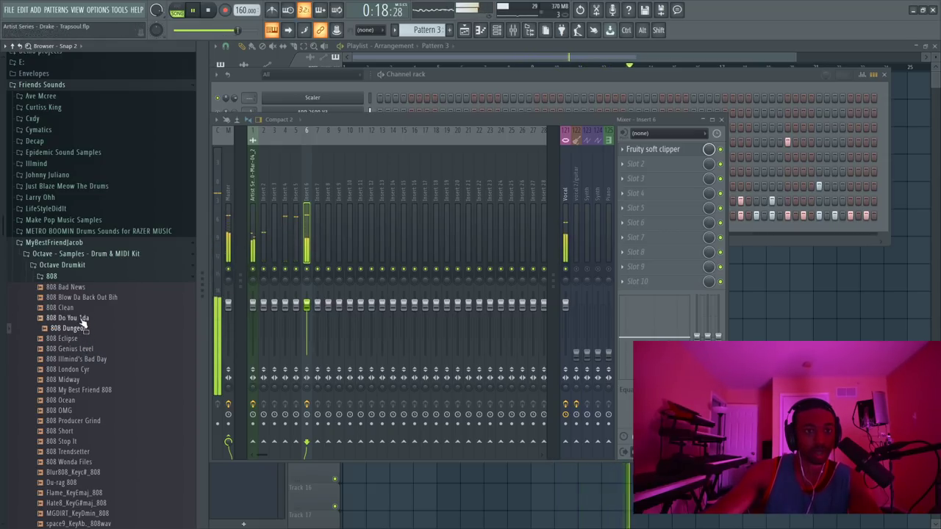
pyautogui.click(75, 309)
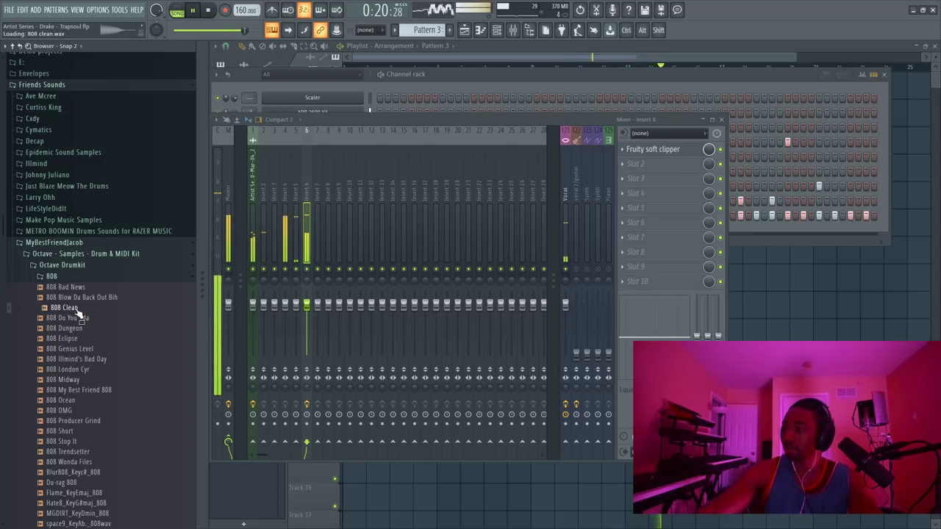
pyautogui.click(85, 330)
pyautogui.rightClick(85, 333)
pyautogui.click(88, 342)
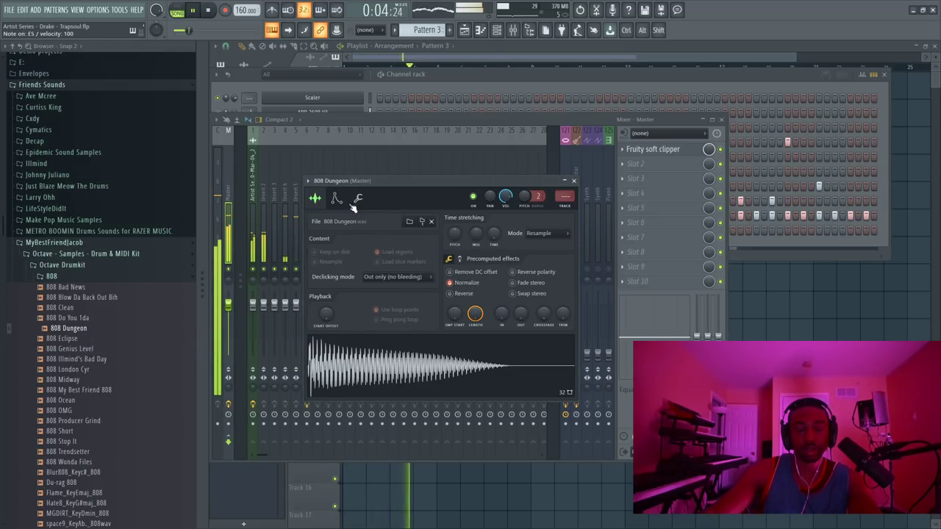
pyautogui.click(336, 198)
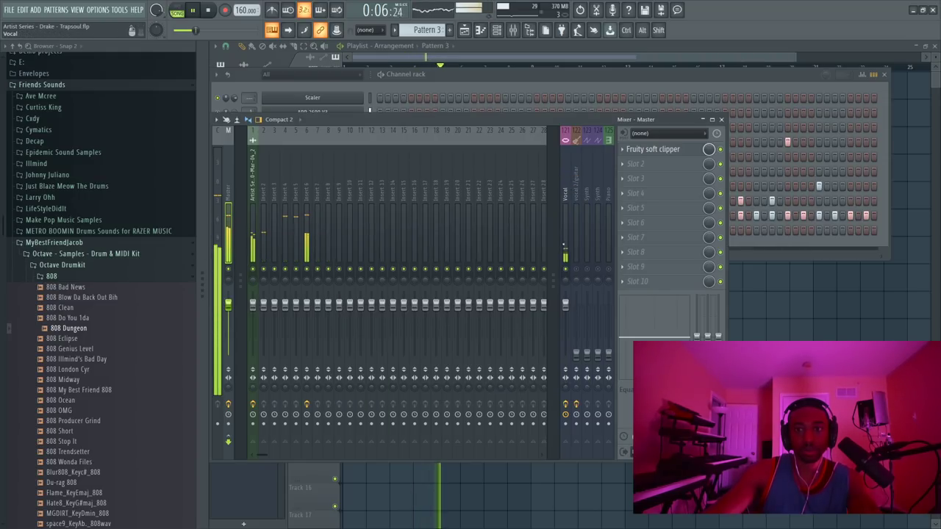
pyautogui.click(574, 182)
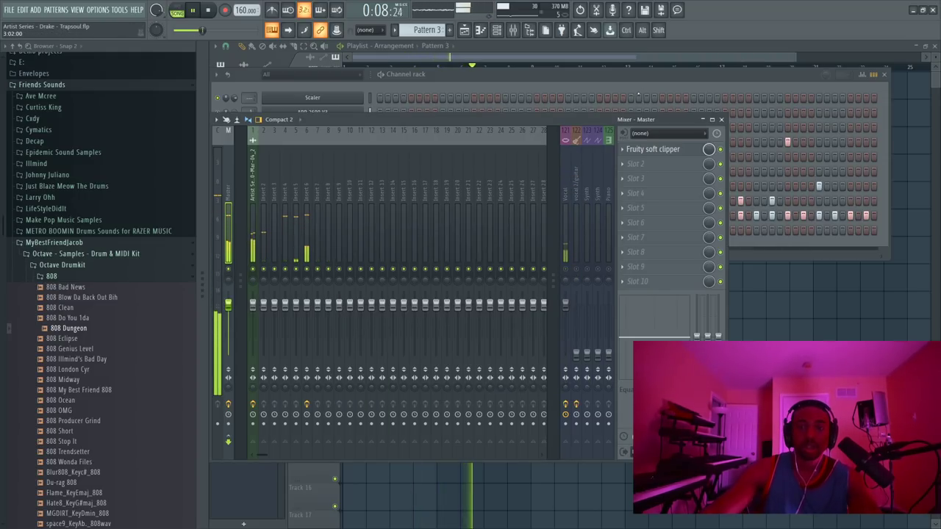
# Step: Create the empty Pattern 4 and route the 808 Dungeon channel to mixer insert 7
pyautogui.press('F6')
pyautogui.press('+')
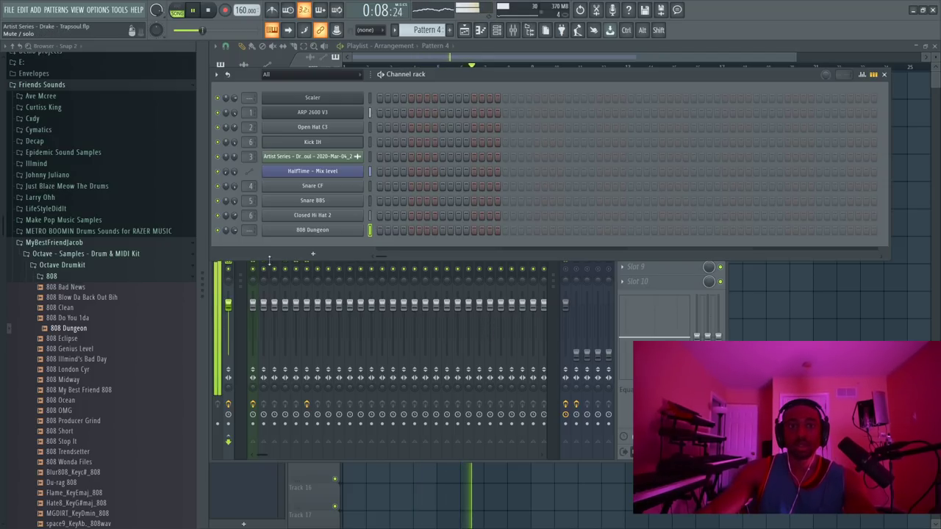
pyautogui.moveTo(250, 230); pyautogui.dragTo(250, 224)
pyautogui.scroll(6, 248, 230)
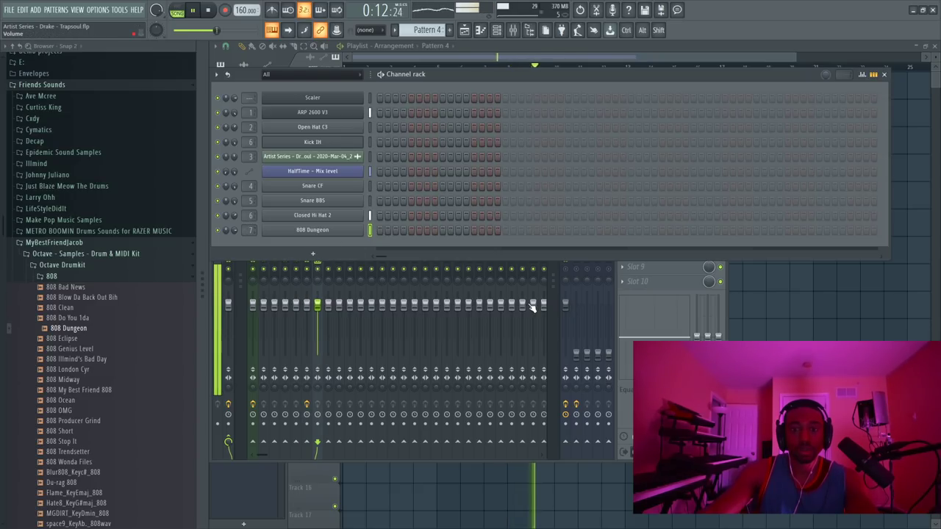
# Step: Close the mixer after checking insert 7, and stop playback
pyautogui.click(570, 278)
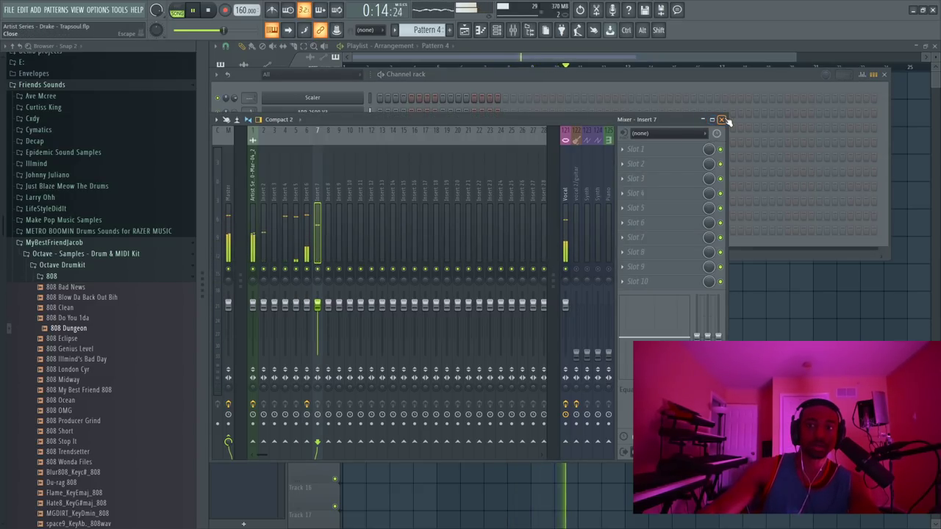
pyautogui.click(727, 119)
pyautogui.press('space')
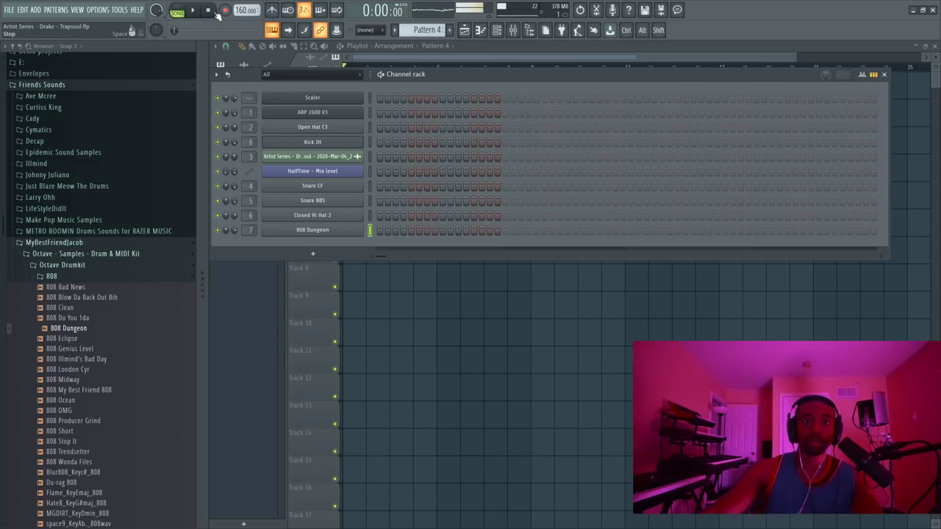
# Step: Record an 808 Dungeon bassline live into Pattern 4, capturing notes and automation, with the Vocal track muted during the take
pyautogui.click(518, 33)
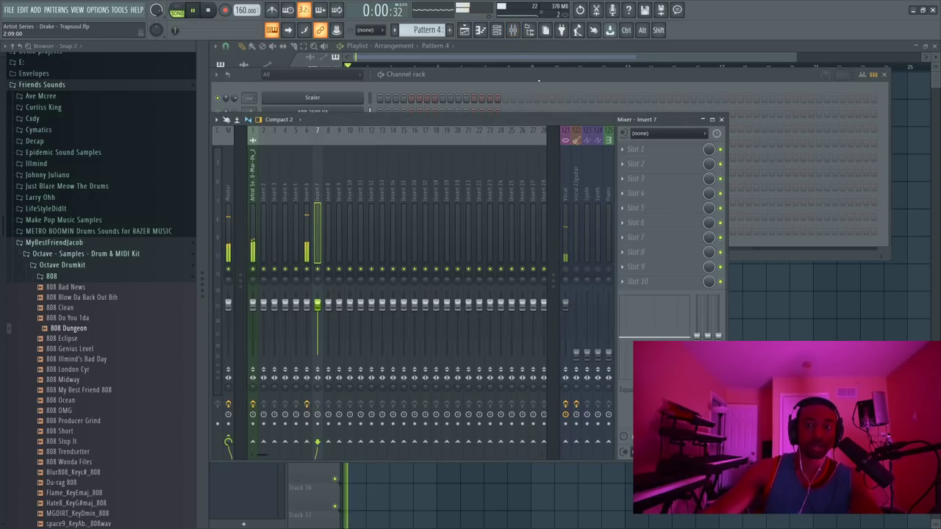
pyautogui.click(538, 81)
pyautogui.press('space')
pyautogui.press('r')
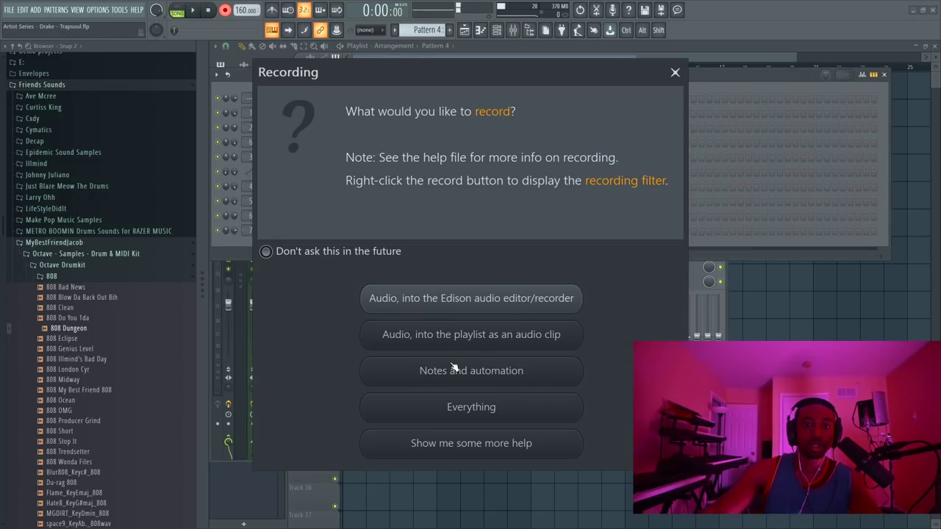
pyautogui.click(454, 371)
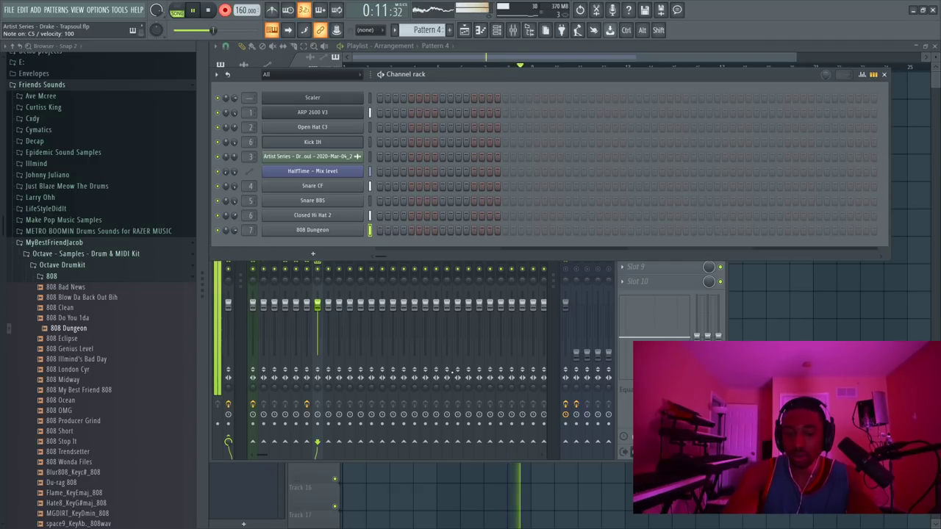
pyautogui.press('space')
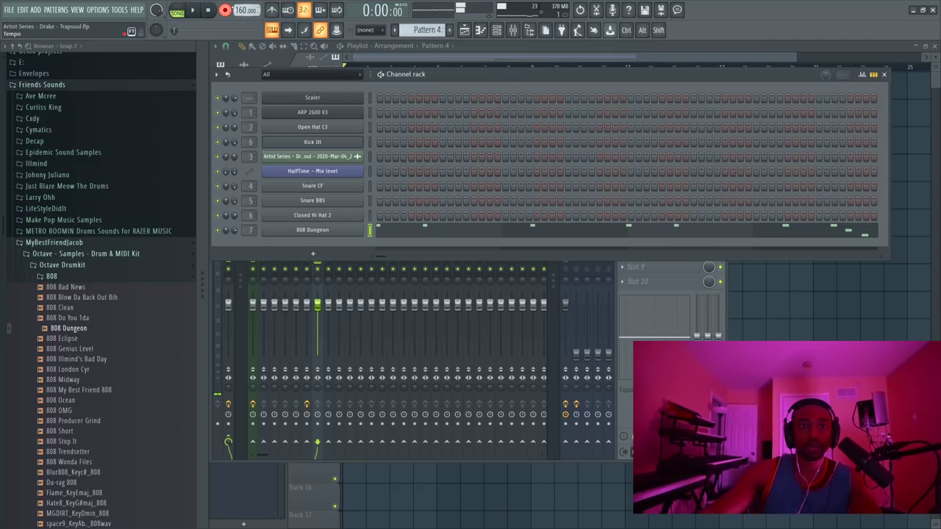
pyautogui.click(570, 270)
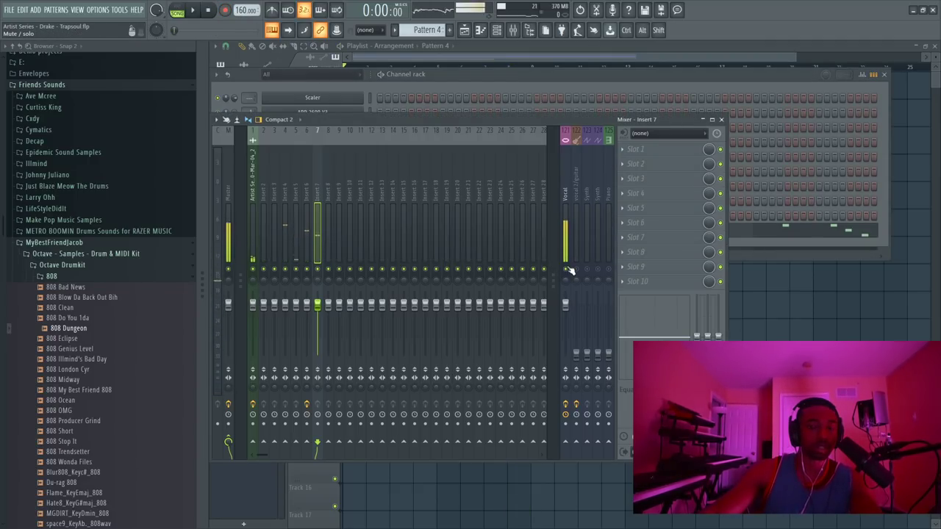
# Step: Quantize the start times of the recorded 808 Dungeon notes in the piano roll using the Default template
pyautogui.press('space')
pyautogui.press('F7')
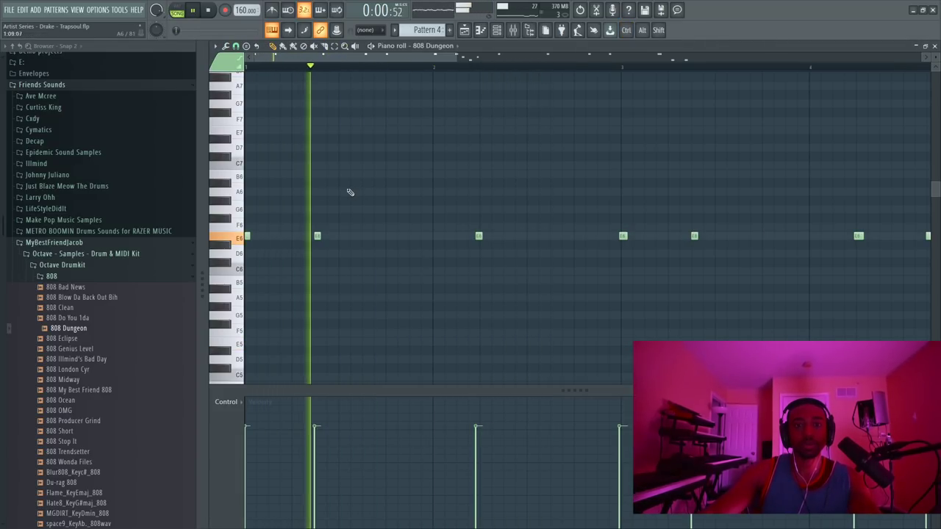
pyautogui.hotkey('alt', 'q')
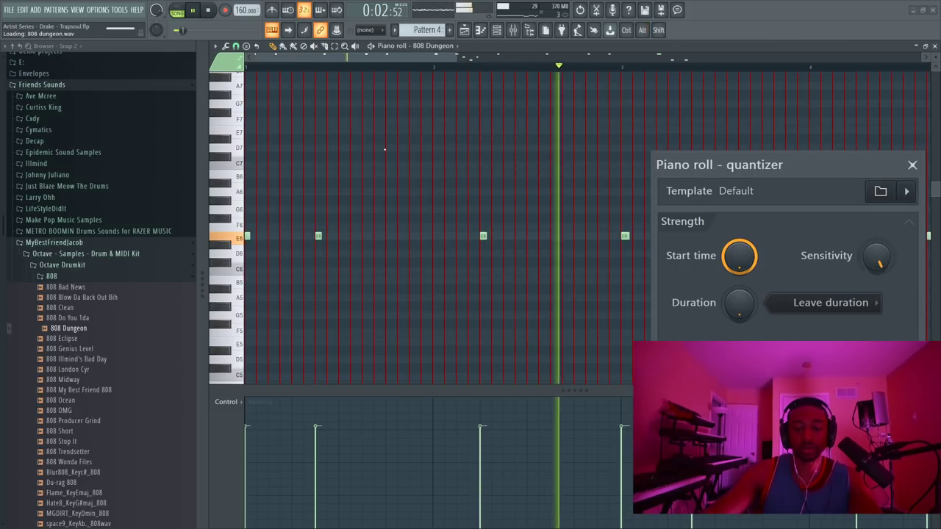
pyautogui.press('Return')
# Step: Raise the two D6 notes of the 808 pattern by one semitone to D#6 and check them in playback
pyautogui.scroll(-4, 374, 71)
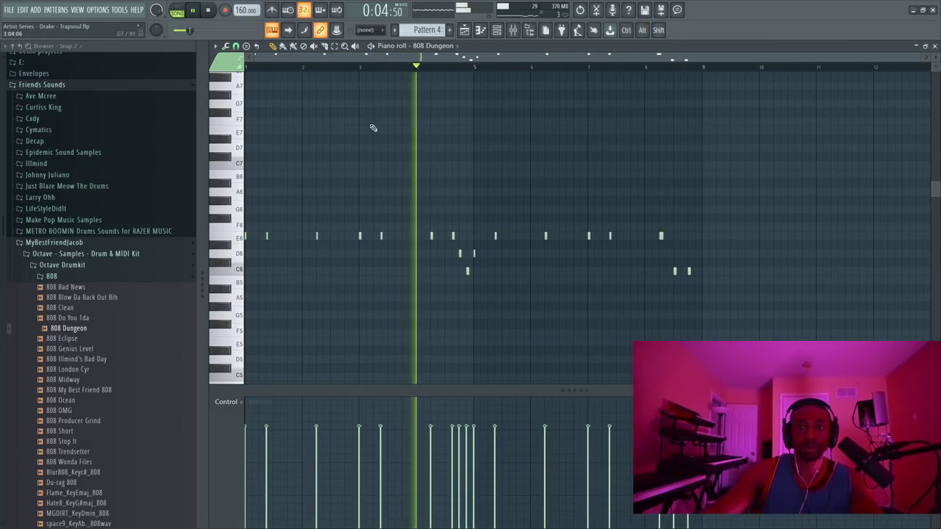
pyautogui.keyDown('ctrl'); pyautogui.click(235, 254); pyautogui.keyUp('ctrl')
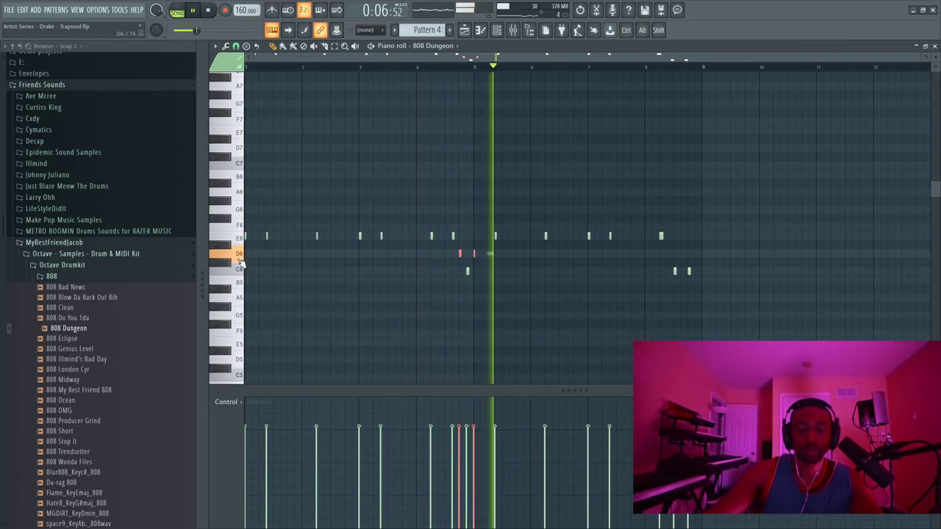
pyautogui.press('space')
pyautogui.press('space')
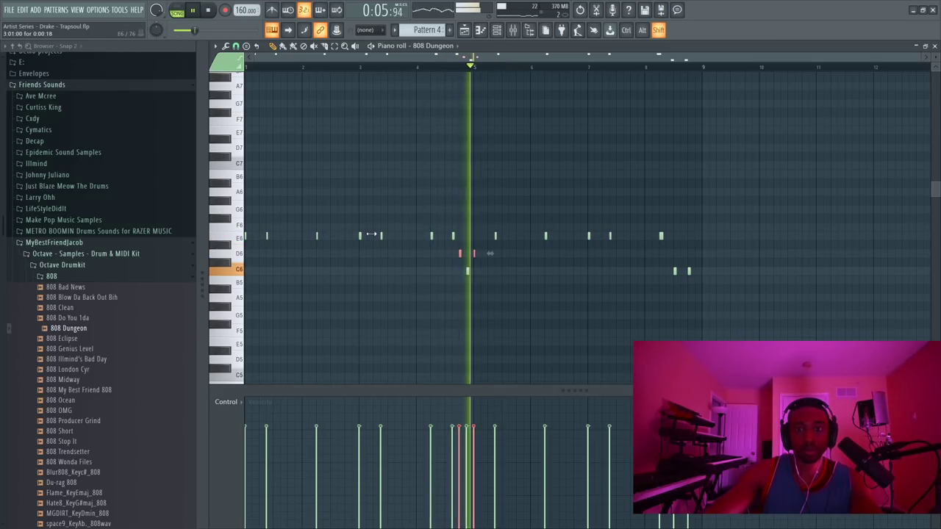
pyautogui.press('space')
pyautogui.hotkey('shift', 'Up')
pyautogui.press('space')
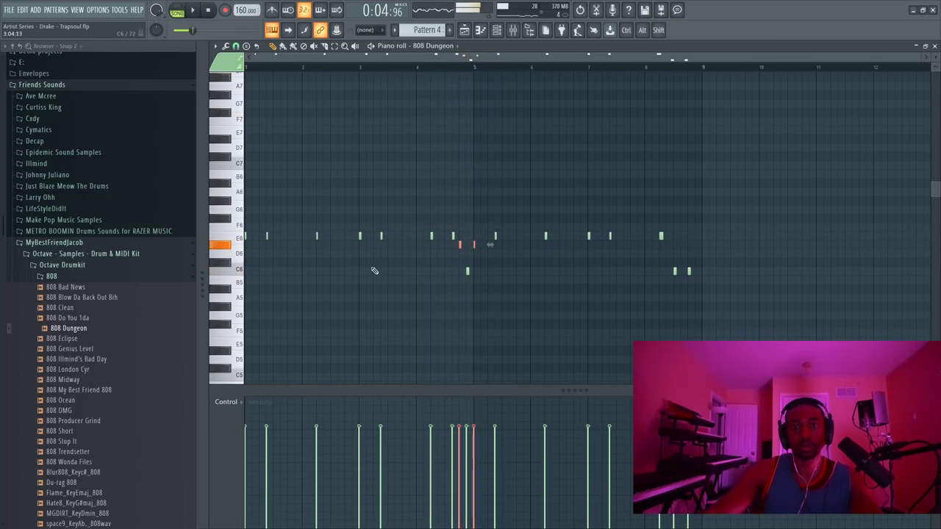
pyautogui.press('space')
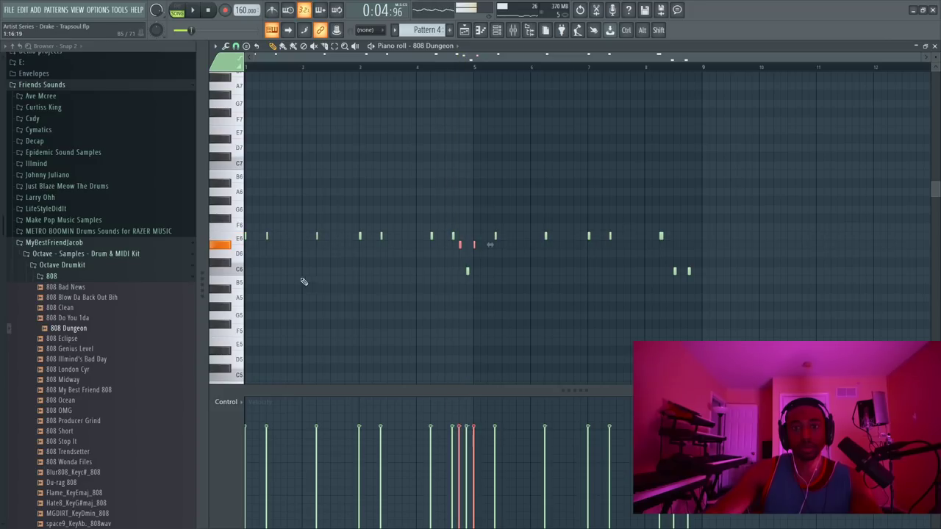
# Step: Lower all C6 notes of the 808 pattern by one semitone to B5 and clear the selection
pyautogui.click(237, 272)
pyautogui.hotkey('shift', 'Down')
pyautogui.press('space')
pyautogui.click(490, 162)
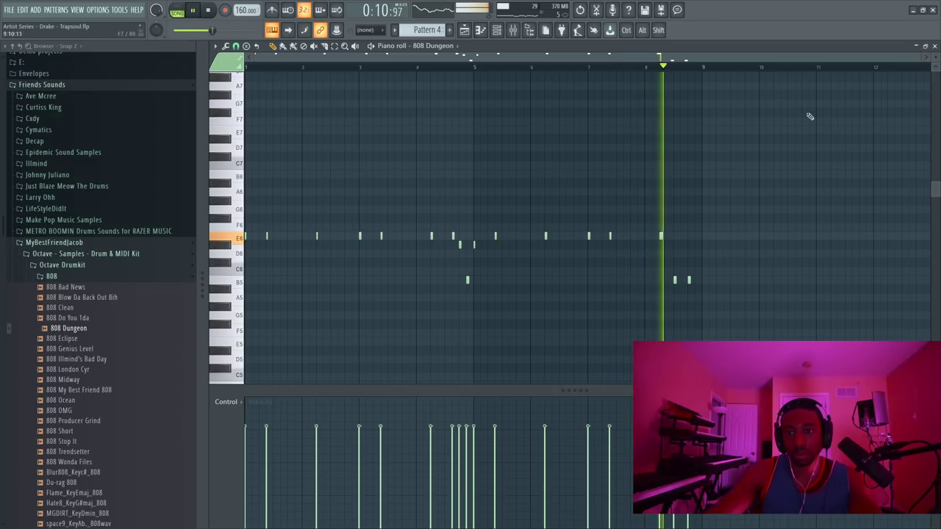
# Step: Duplicate the Pattern 4 clip on Track 4 of the playlist so that a second copy starts at bar 9
pyautogui.click(934, 46)
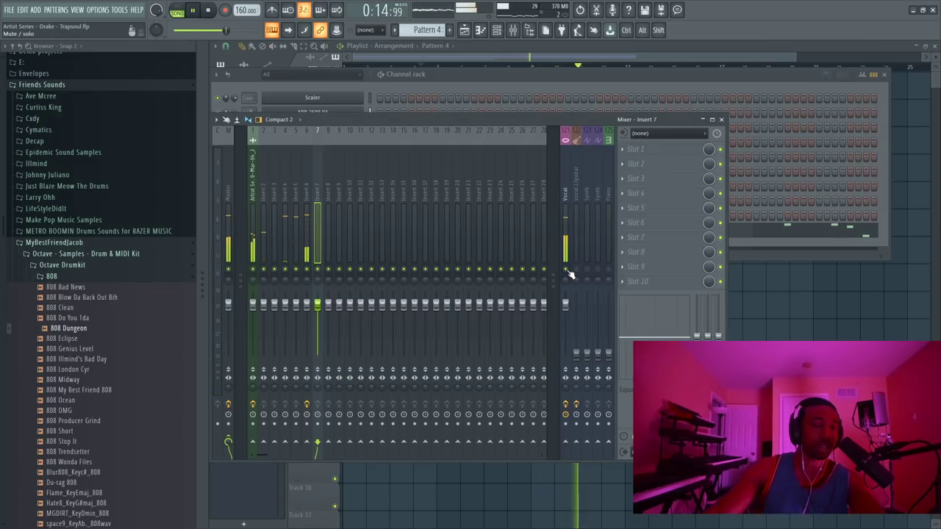
pyautogui.click(555, 95)
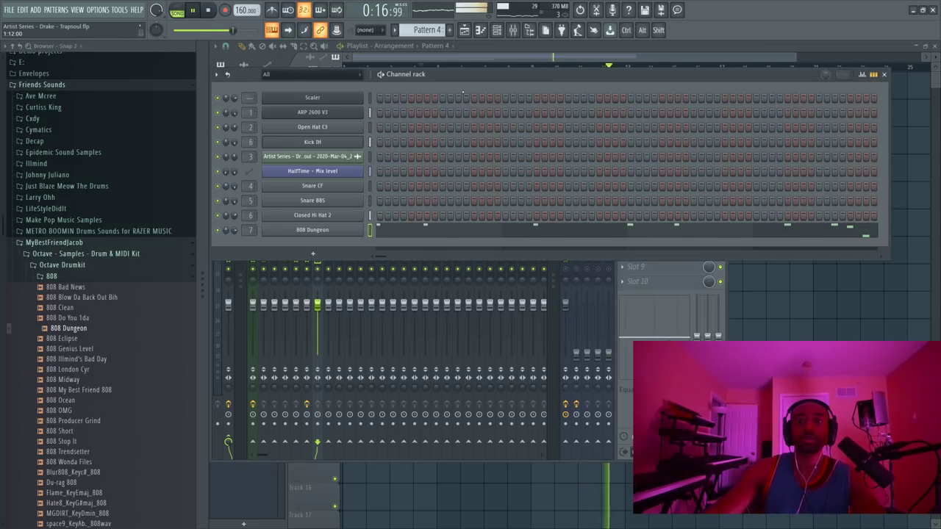
pyautogui.press('F5')
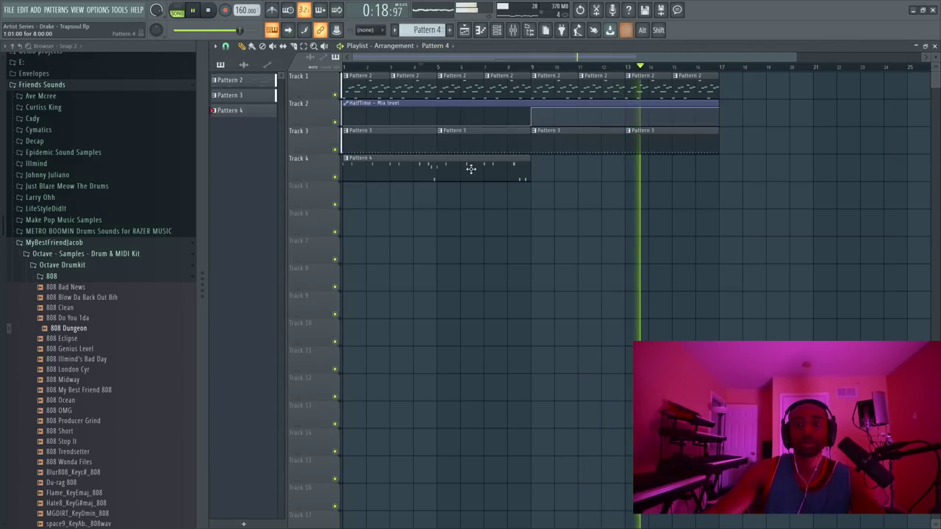
pyautogui.keyDown('ctrl'); pyautogui.click(421, 170); pyautogui.keyUp('ctrl')
pyautogui.hotkey('ctrl', 'b')
pyautogui.doubleClick(556, 169)
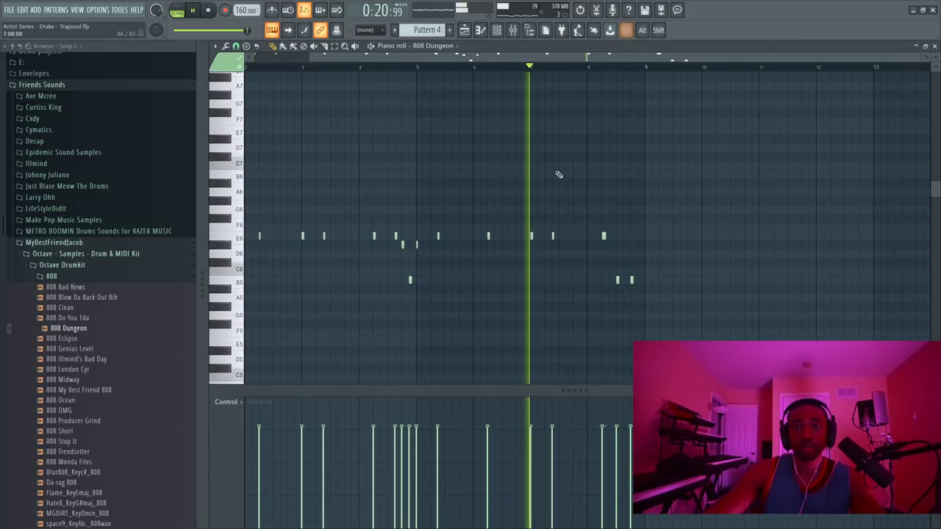
pyautogui.press('Escape')
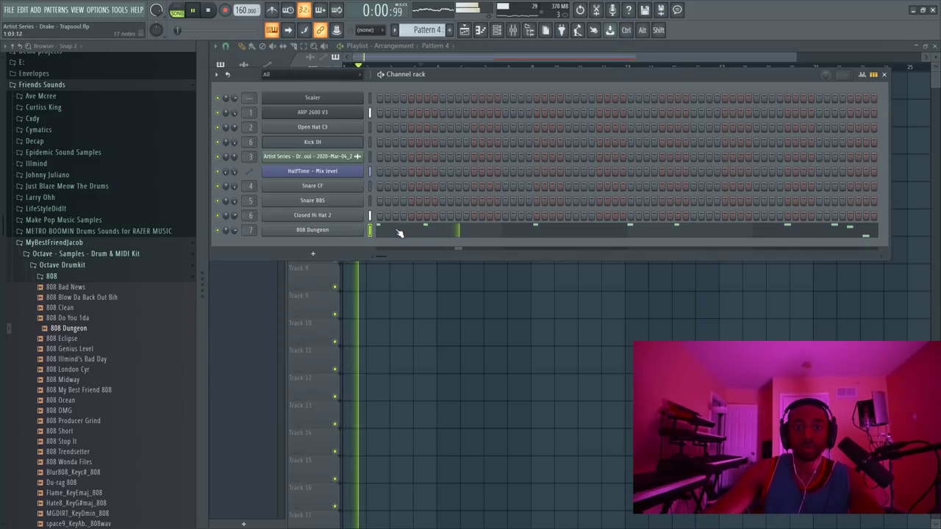
# Step: Enable the 808 Dungeon volume envelope with maximum hold and delay, attack, decay, sustain and release at zero
pyautogui.click(353, 230)
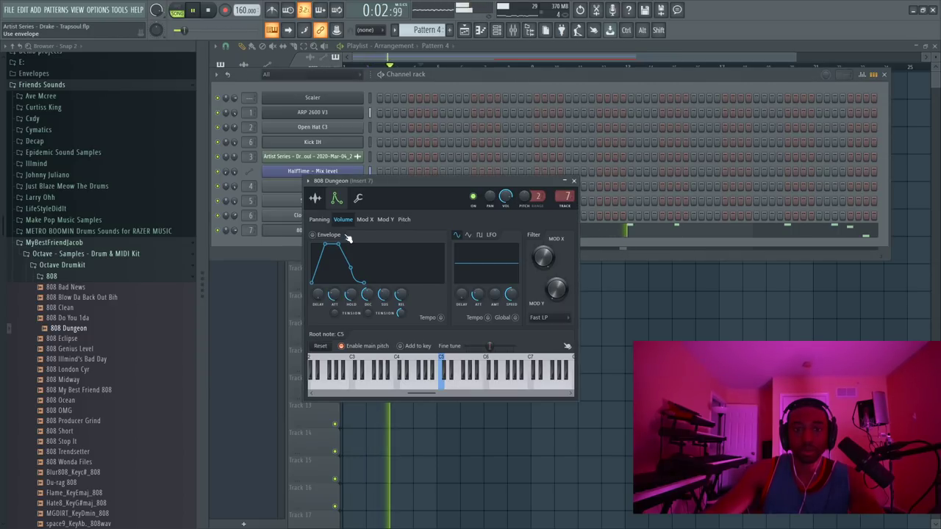
pyautogui.moveTo(331, 250); pyautogui.dragTo(312, 245)
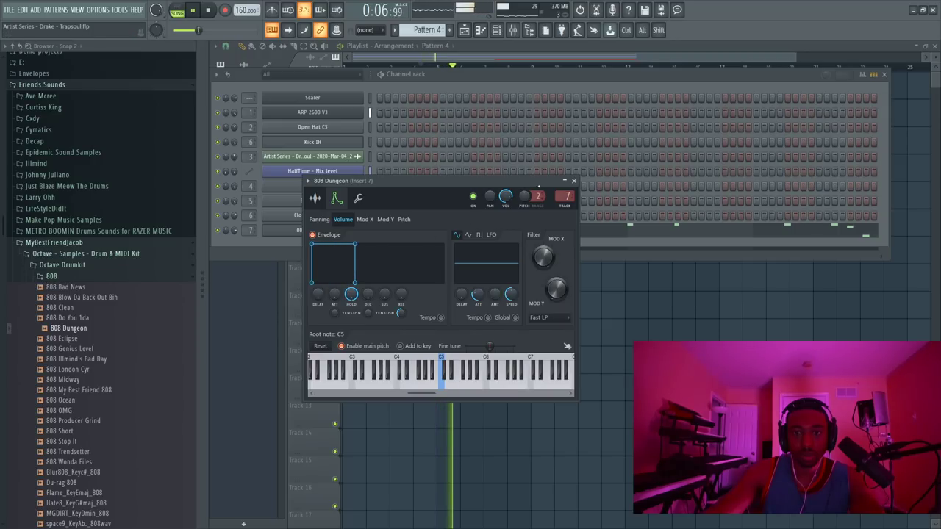
pyautogui.click(575, 182)
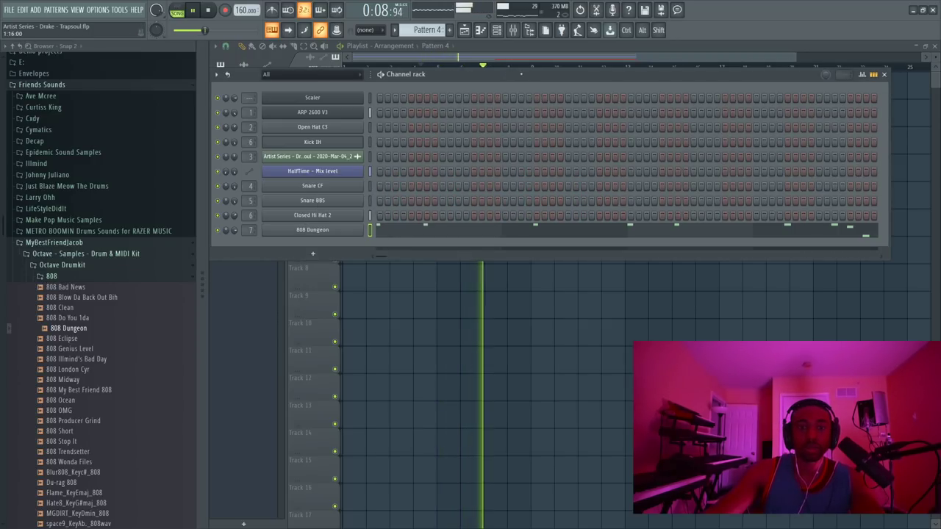
# Step: Transpose all 808 Dungeon notes down one octave and lengthen them together, checking the result in playback
pyautogui.click(514, 30)
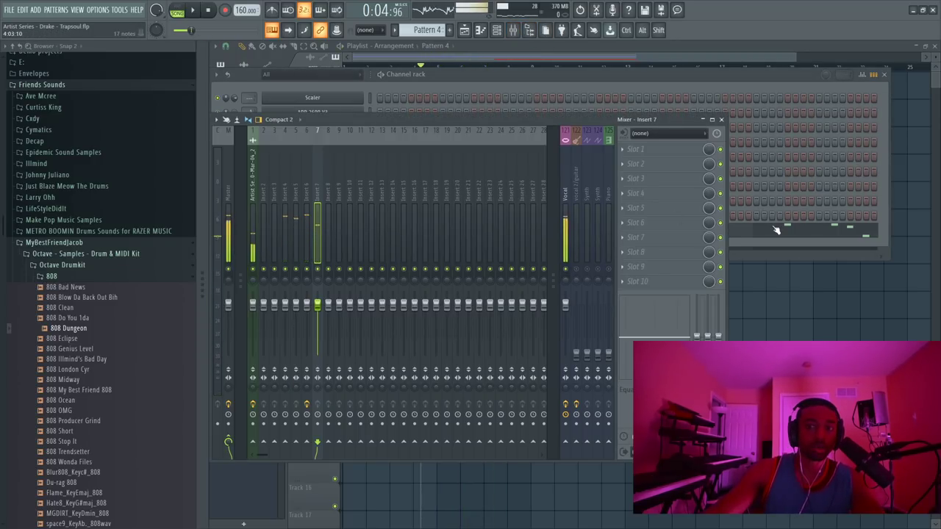
pyautogui.click(777, 231)
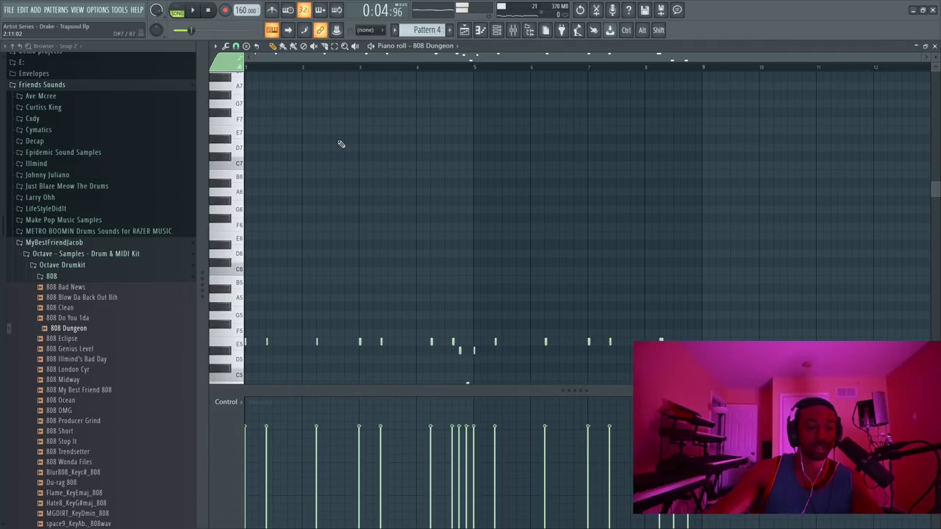
pyautogui.scroll(-3, 449, 258)
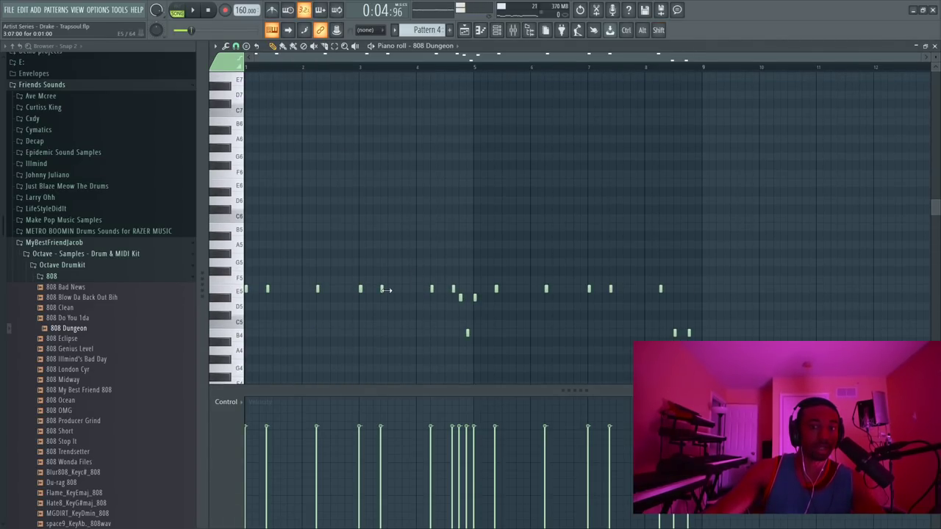
pyautogui.hotkey('ctrl', 'a')
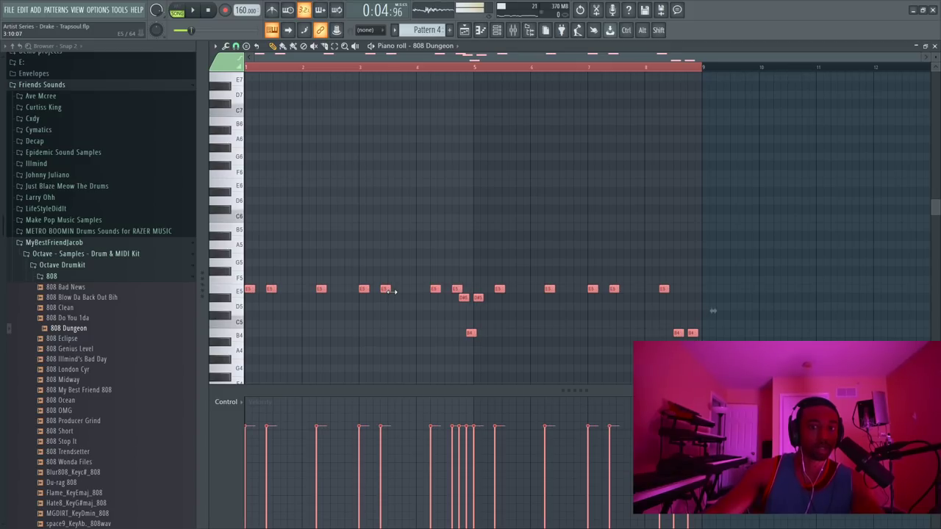
pyautogui.press('space')
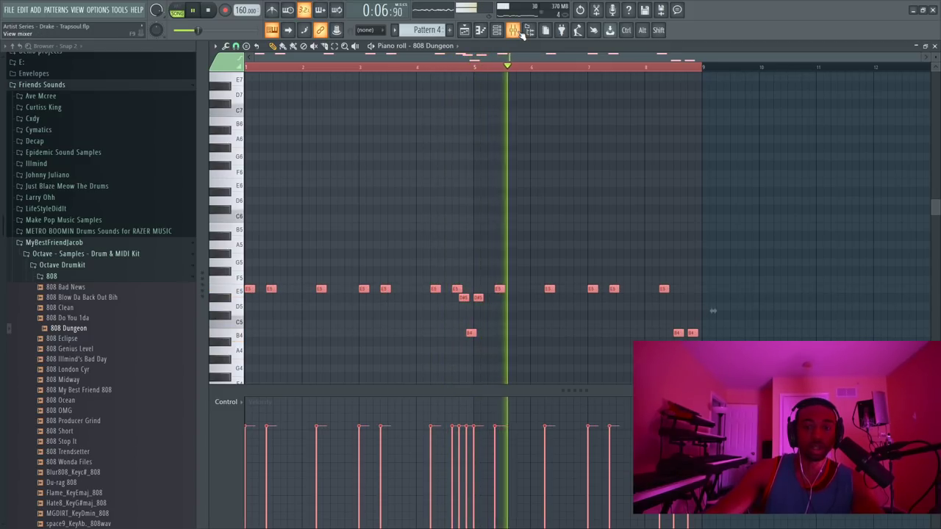
pyautogui.press('space')
# Step: Apply quick legato to the four 808 notes (E5, D#5, B4, D#5) around the start of bar 5
pyautogui.click(446, 303)
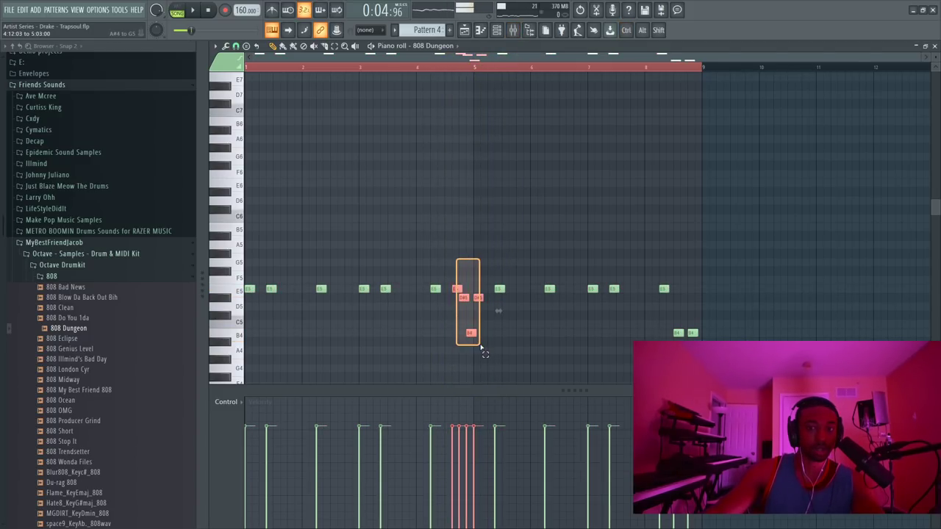
pyautogui.moveTo(484, 349); pyautogui.dragTo(485, 348)
pyautogui.hotkey('ctrl', 'l')
pyautogui.press('space')
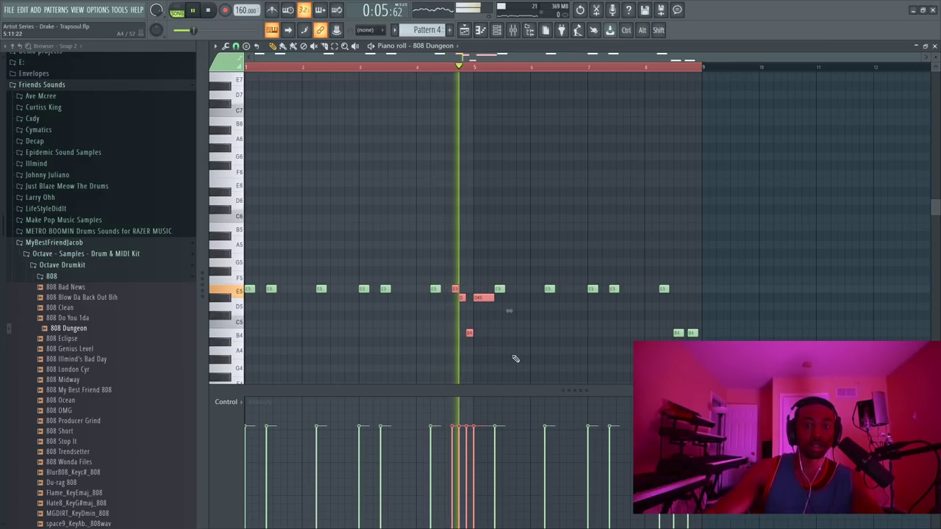
pyautogui.rightClick(513, 358)
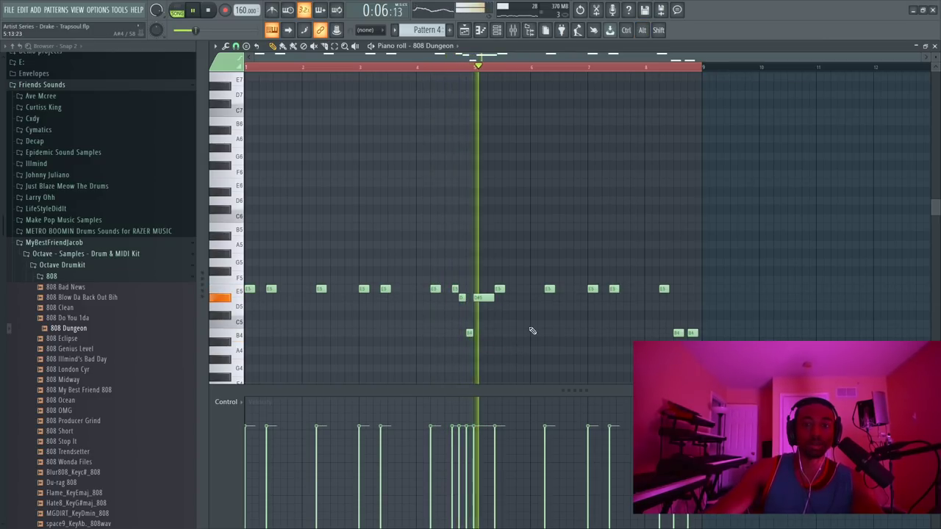
# Step: Stop playback, leave the piano roll and open the sample settings of the 808 Dungeon channel
pyautogui.press('space')
pyautogui.press('F9')
pyautogui.click(935, 46)
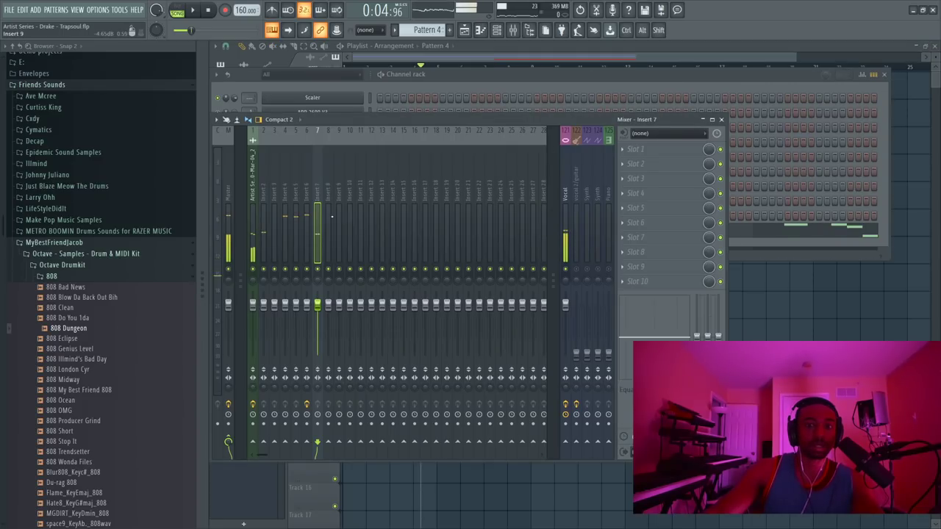
pyautogui.click(455, 79)
pyautogui.click(329, 231)
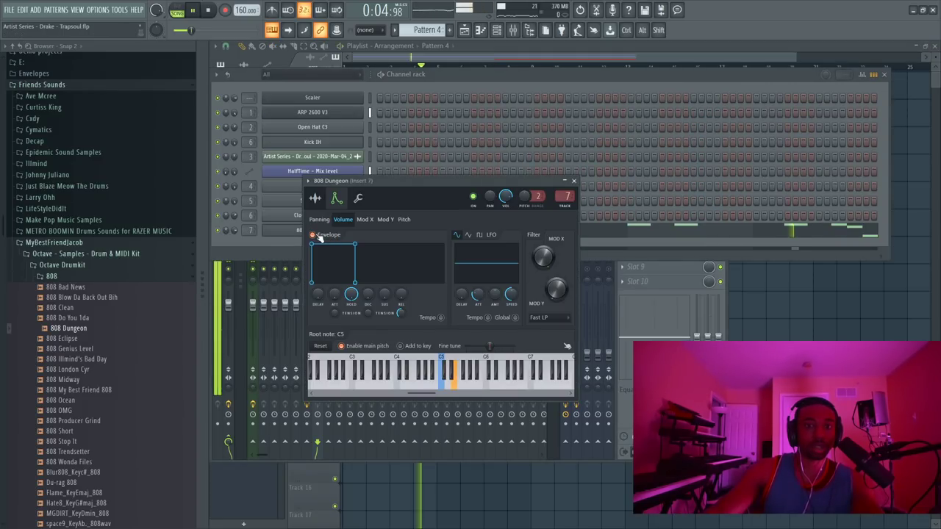
pyautogui.click(317, 199)
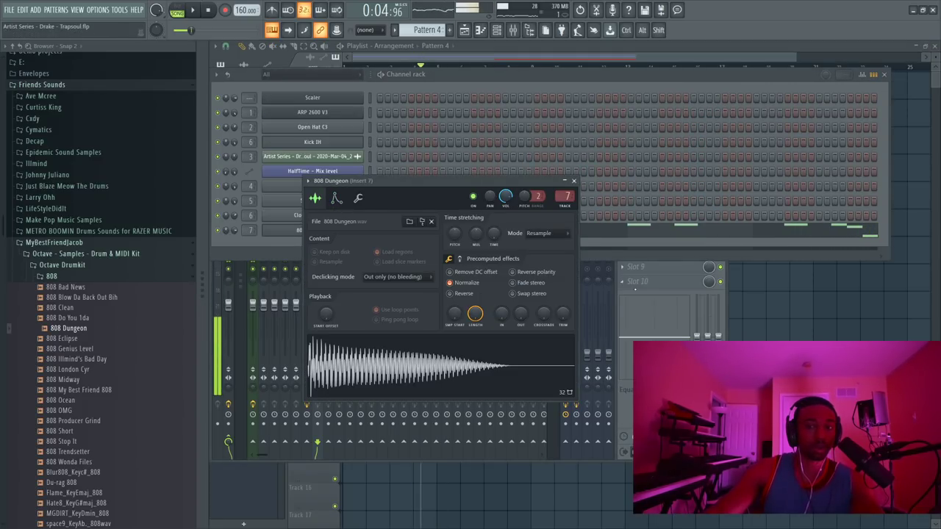
# Step: Start playback and fade out the 808 Dungeon sample earlier to shorten its tail, then close its settings
pyautogui.click(644, 293)
pyautogui.press('space')
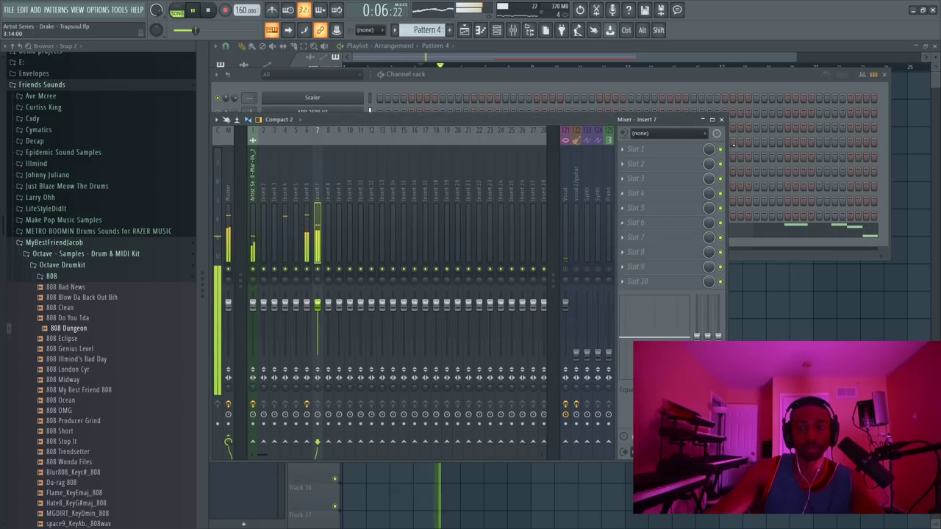
pyautogui.click(722, 121)
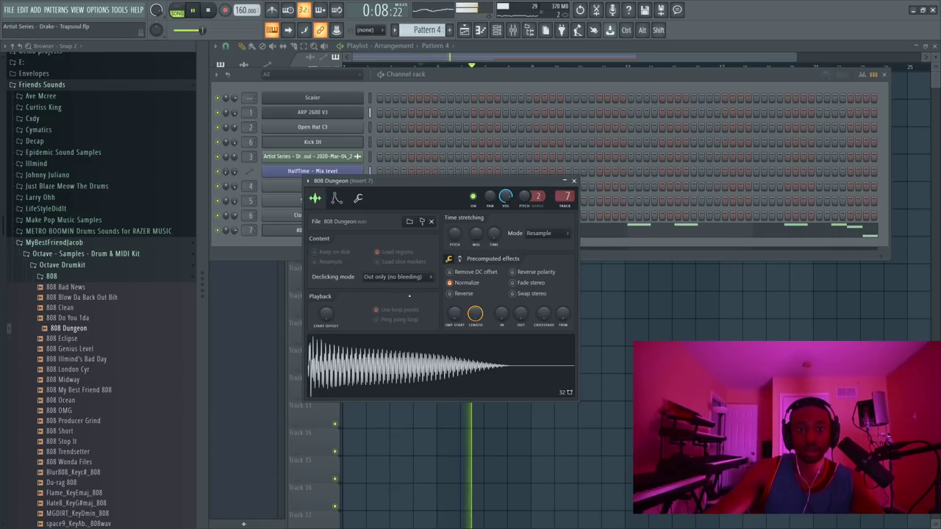
pyautogui.click(358, 199)
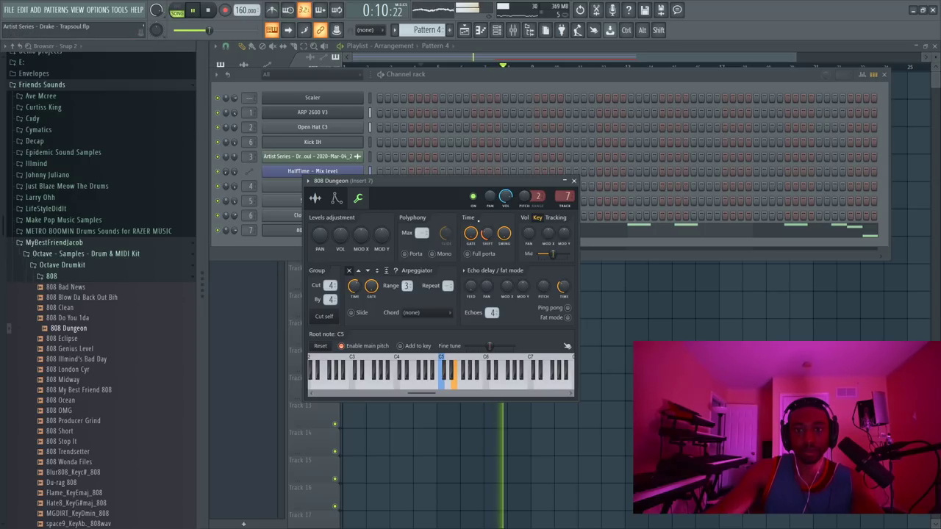
pyautogui.click(335, 198)
pyautogui.click(315, 198)
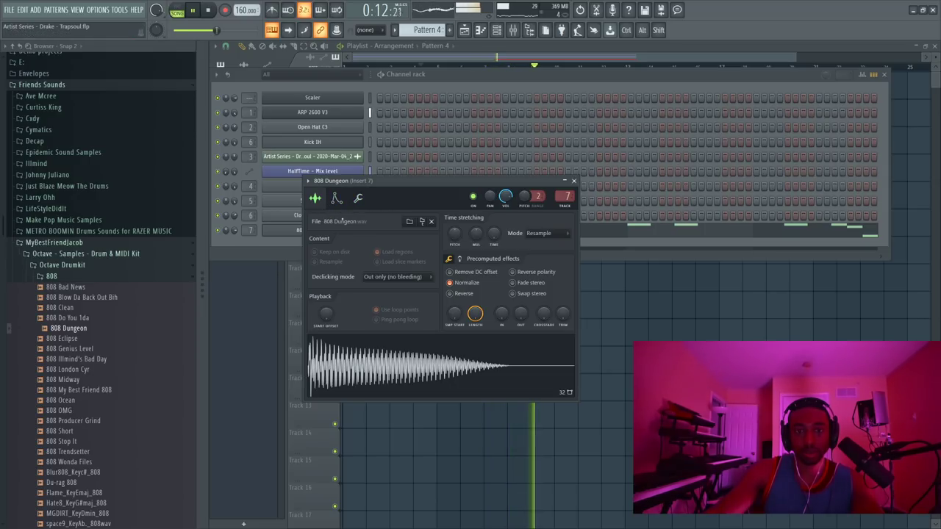
pyautogui.moveTo(520, 313); pyautogui.dragTo(521, 292)
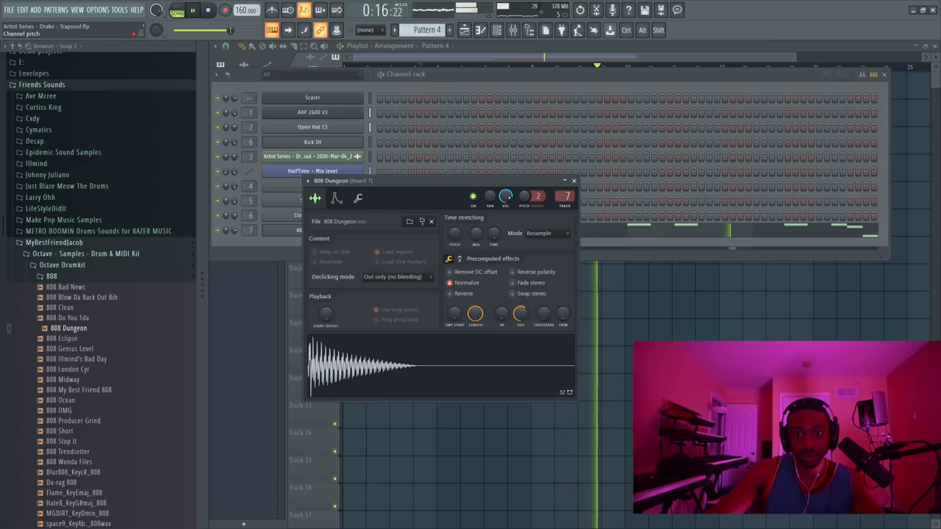
pyautogui.click(574, 181)
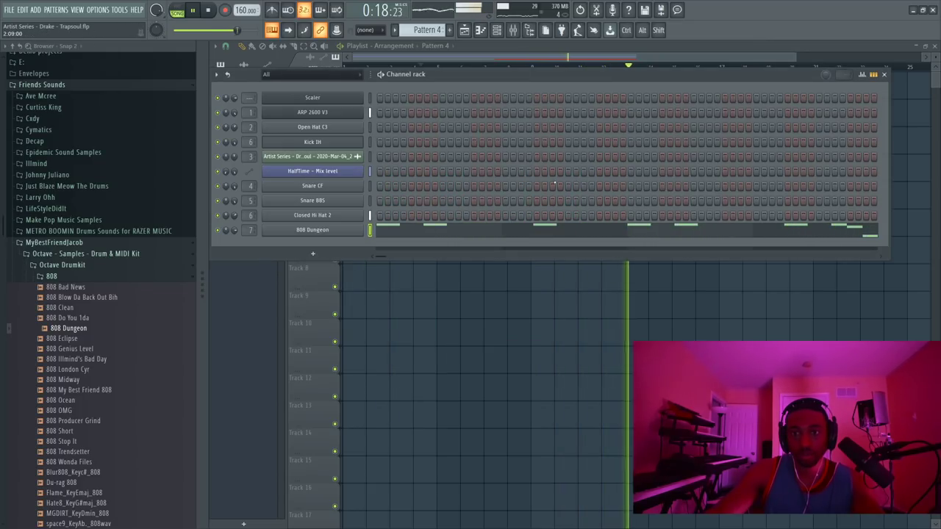
# Step: Save the project from the playlist view and return to the channel rack
pyautogui.press('F6')
pyautogui.hotkey('ctrl', 's')
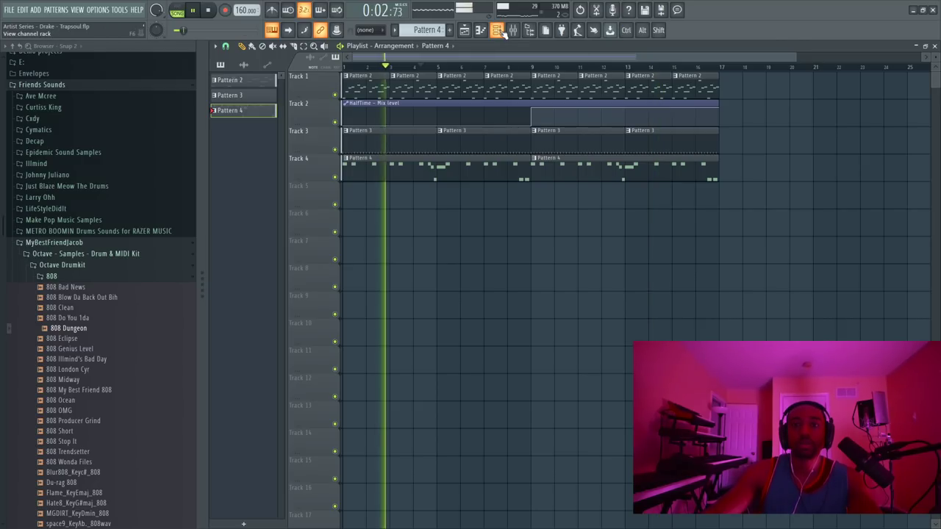
pyautogui.press('F6')
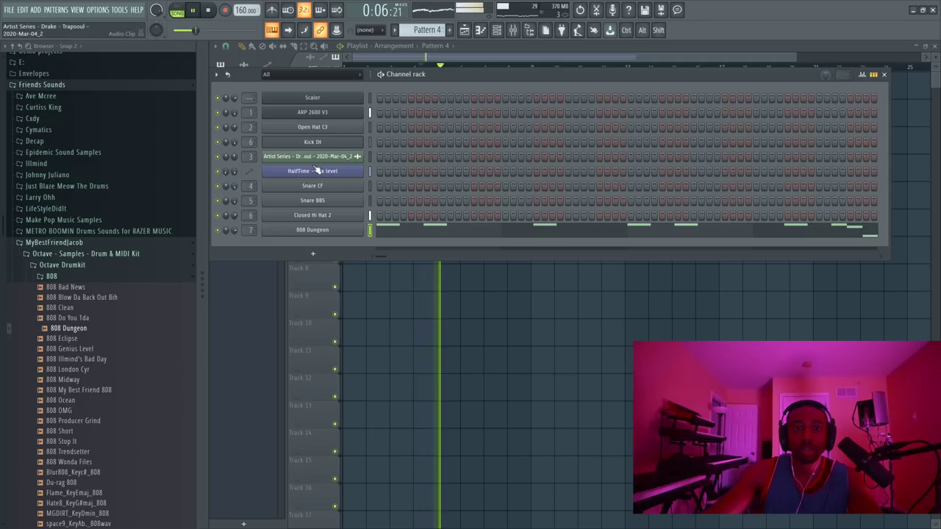
# Step: Set the 808 Dungeon channel's pitch range to 1 semitone and review its sample, envelope and miscellaneous settings
pyautogui.click(298, 231)
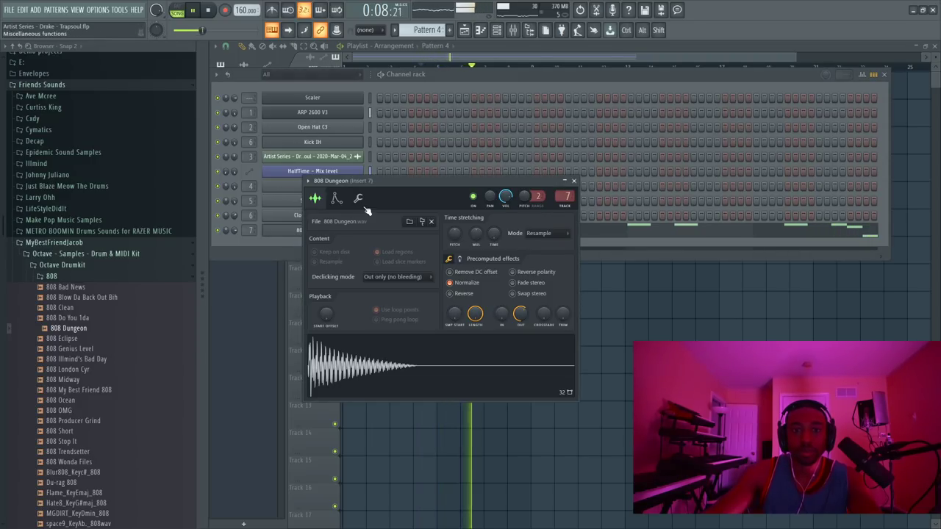
pyautogui.click(574, 181)
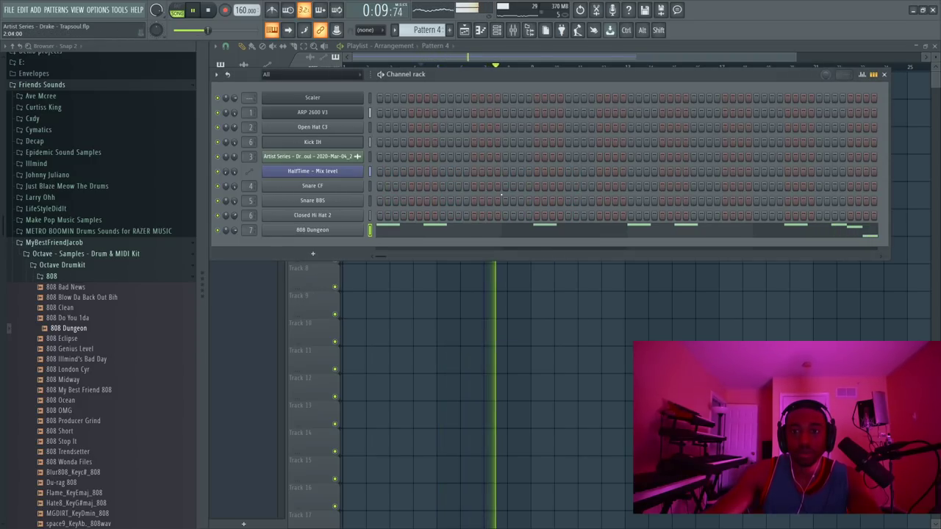
pyautogui.click(346, 230)
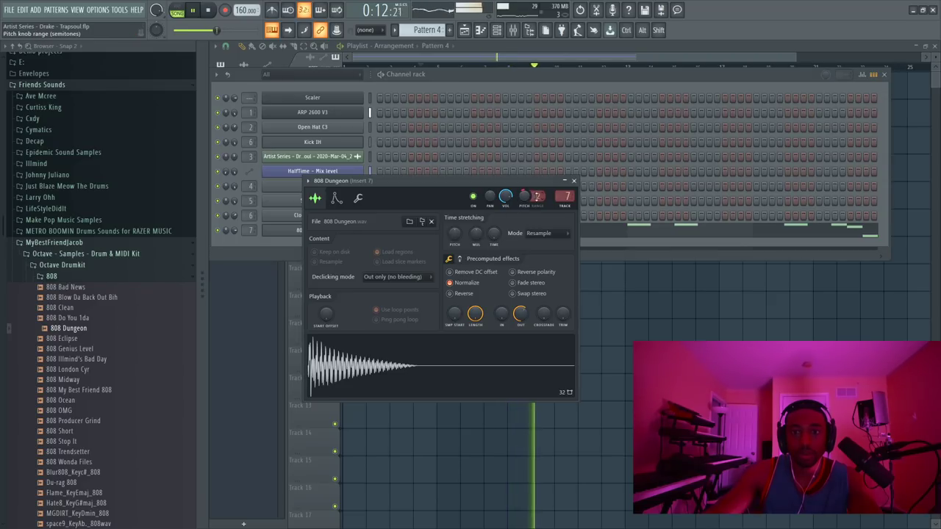
pyautogui.click(359, 197)
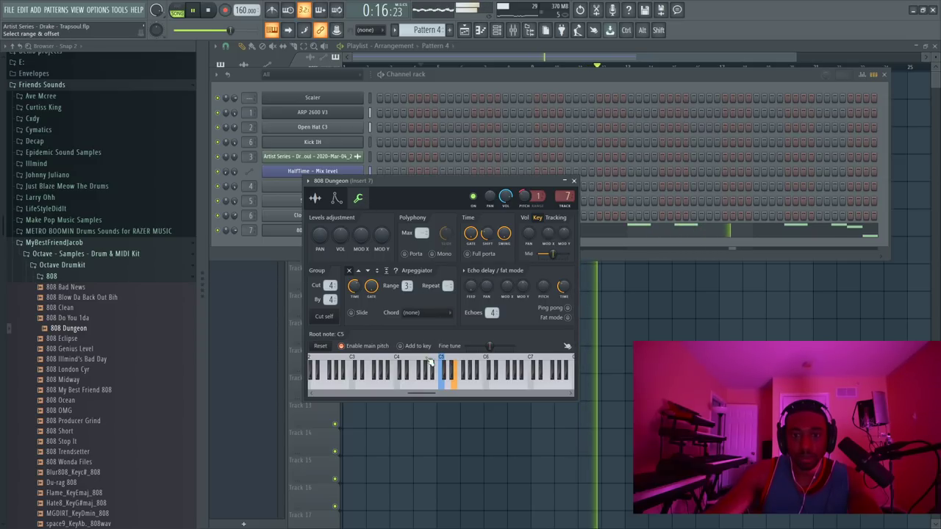
pyautogui.rightClick(487, 360)
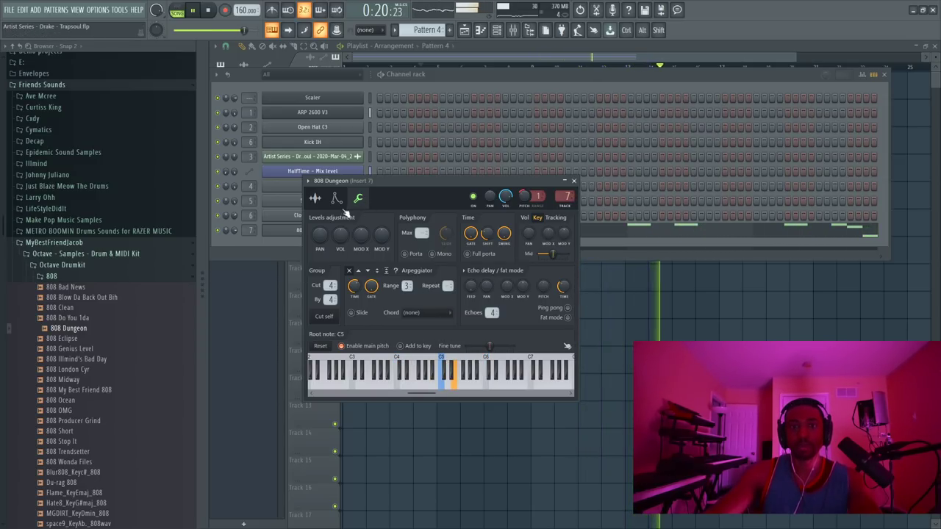
pyautogui.click(336, 200)
pyautogui.click(316, 199)
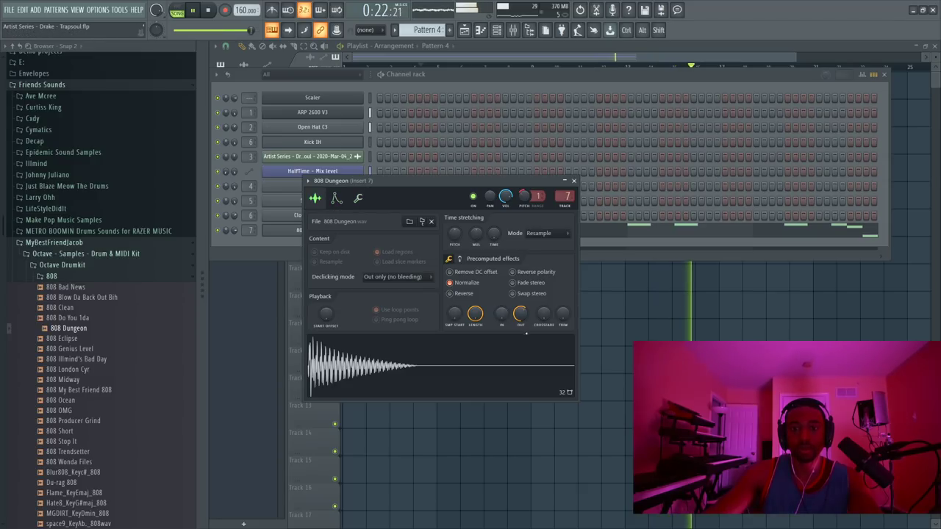
pyautogui.click(358, 199)
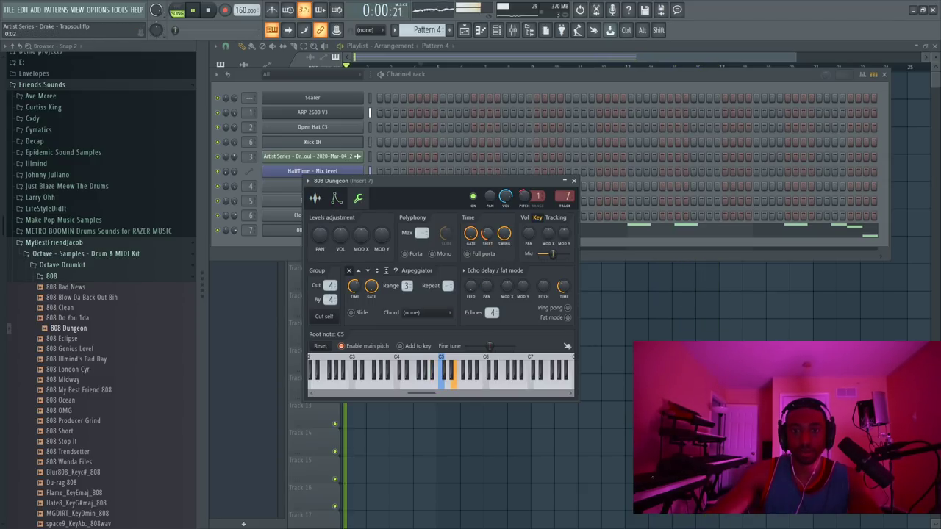
pyautogui.rightClick(485, 234)
pyautogui.click(515, 428)
pyautogui.click(574, 181)
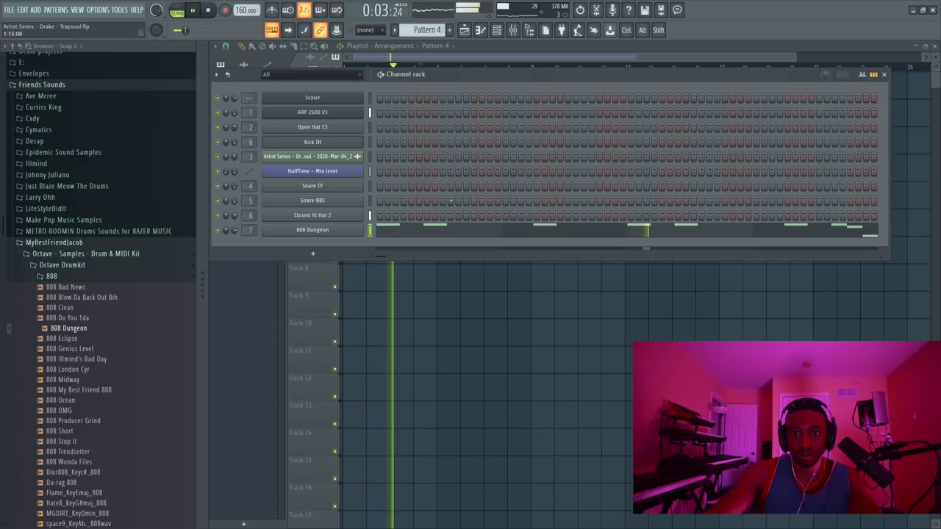
# Step: Raise the Kick IH channel's volume level slightly, check its mixer insert and return to the channel rack
pyautogui.click(316, 141)
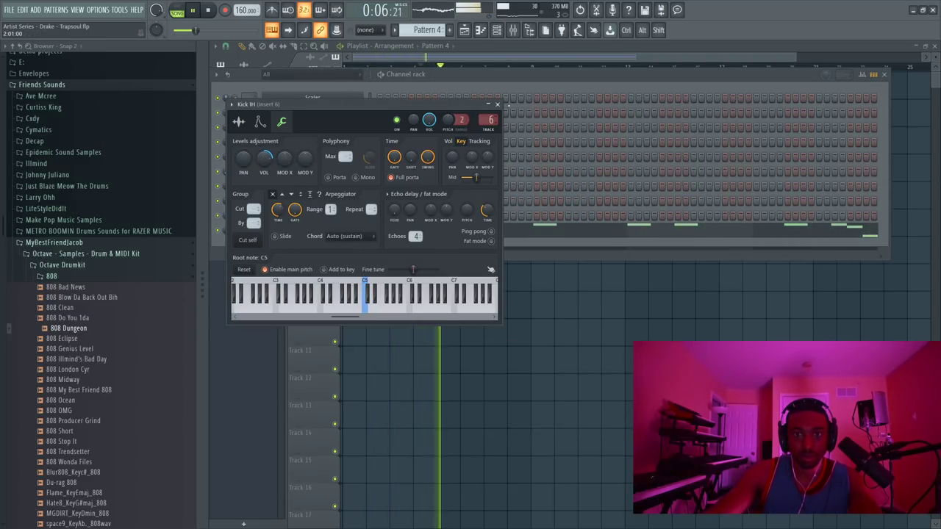
pyautogui.moveTo(265, 157); pyautogui.dragTo(265, 156)
pyautogui.click(497, 104)
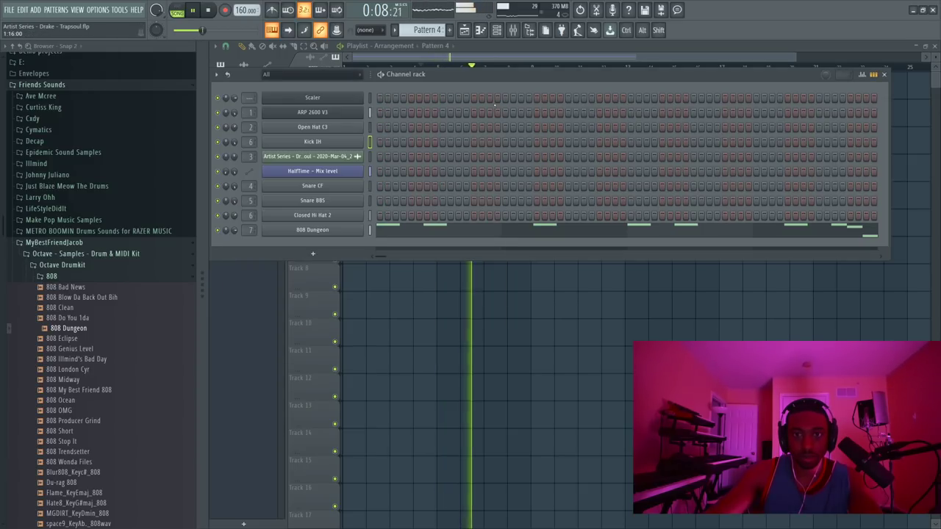
pyautogui.click(513, 30)
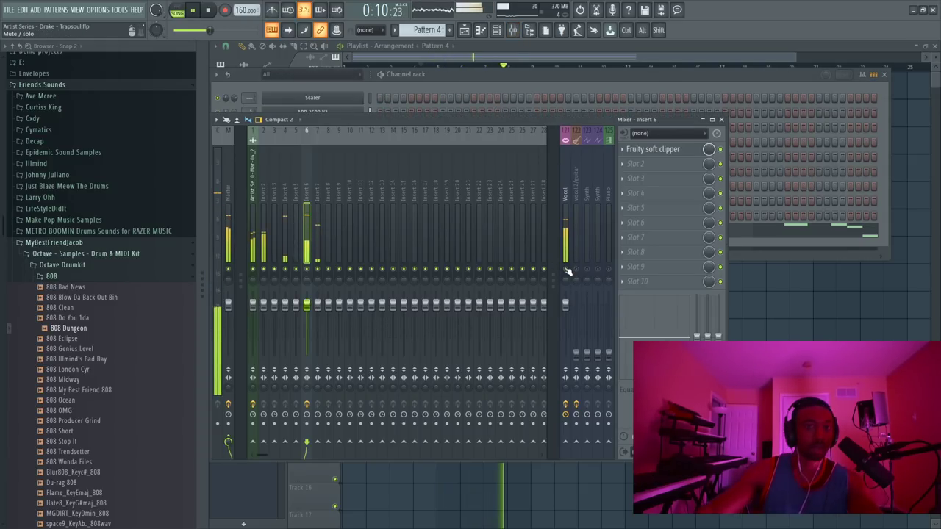
pyautogui.click(448, 74)
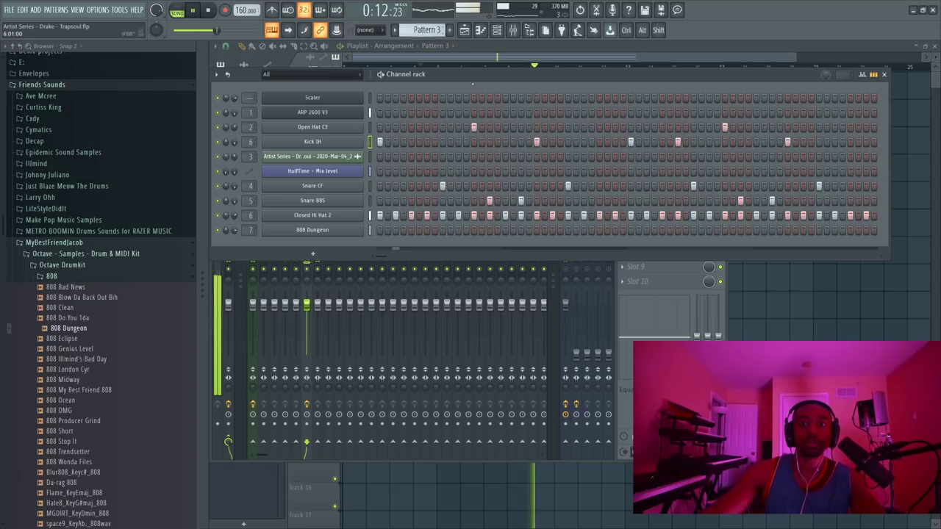
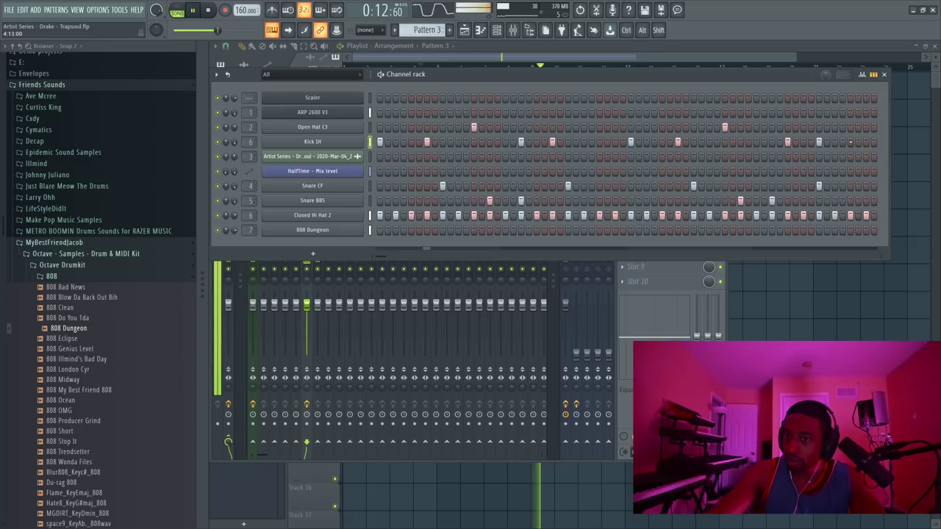
# Step: Clone the drum pattern, Pattern 3, as a variation and return to the playlist
pyautogui.click(397, 30)
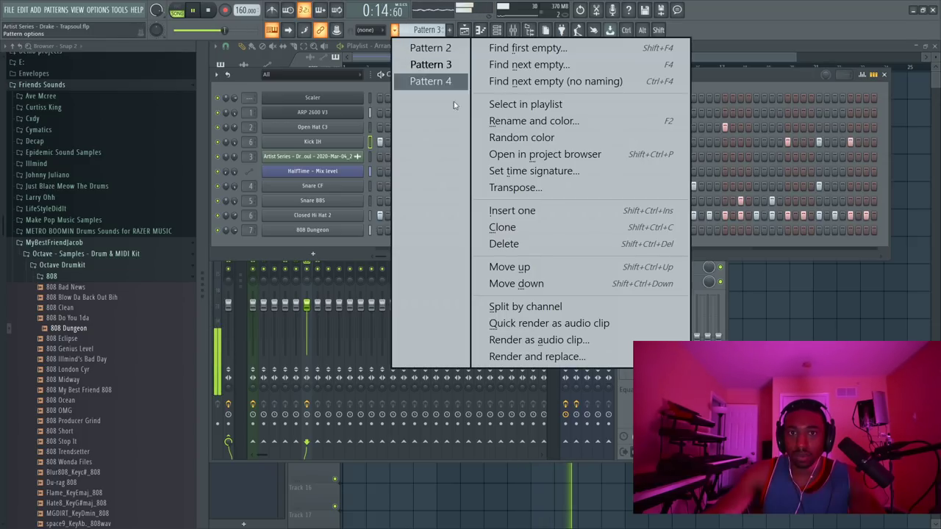
pyautogui.click(431, 80)
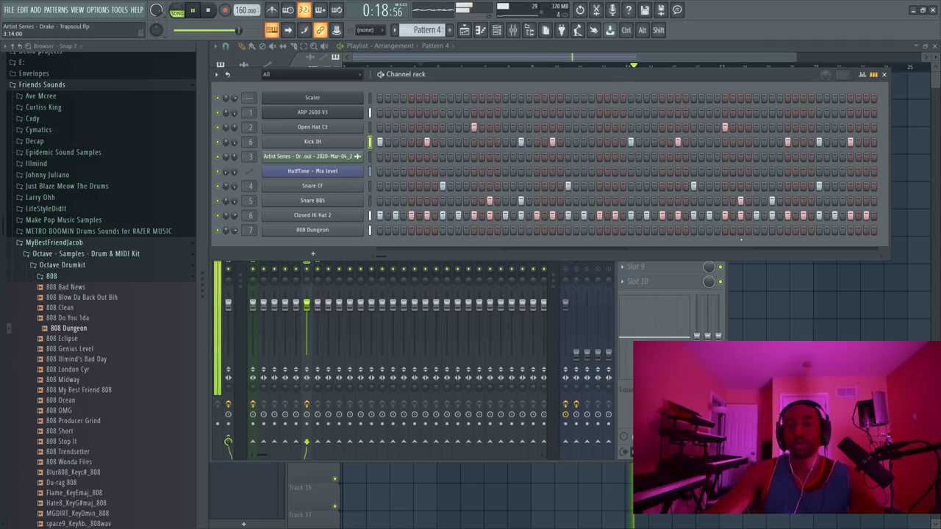
pyautogui.click(785, 271)
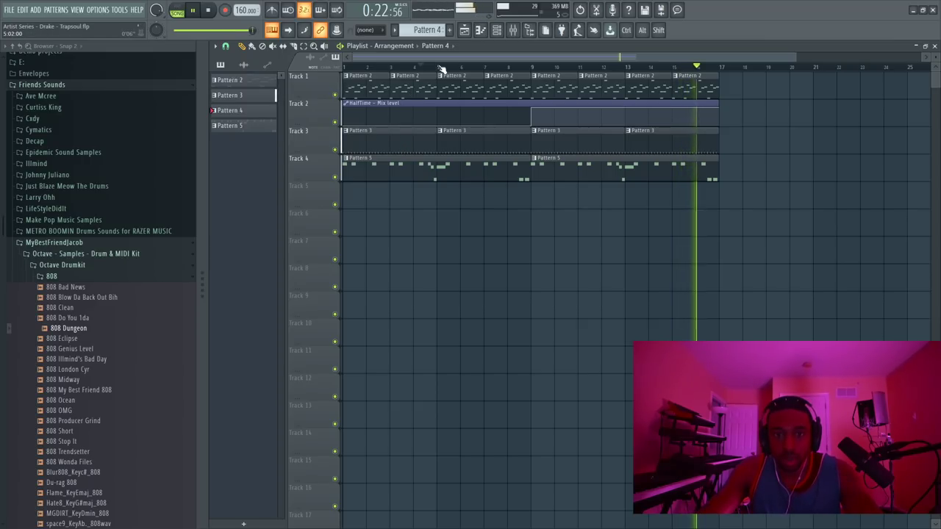
# Step: Replace the Pattern 3 clip at bar 5 on Track 3 with Pattern 4 and clear the clip at bar 9
pyautogui.rightClick(380, 142)
pyautogui.rightClick(450, 145)
pyautogui.click(468, 142)
pyautogui.moveTo(468, 142); pyautogui.dragTo(445, 142)
pyautogui.press('space')
pyautogui.press('space')
pyautogui.moveTo(542, 135); pyautogui.dragTo(355, 143)
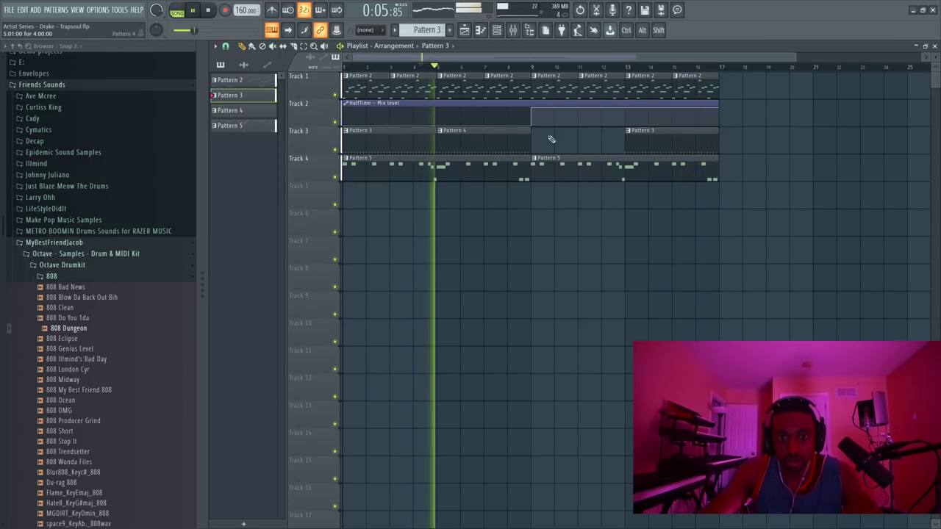
# Step: Continue alternating the Track 3 drum clips, placing Pattern 3 at bar 9 and Pattern 4 at bar 13
pyautogui.click(500, 138)
pyautogui.click(552, 139)
pyautogui.rightClick(584, 139)
pyautogui.moveTo(654, 129); pyautogui.dragTo(556, 143)
pyautogui.moveTo(485, 144); pyautogui.dragTo(673, 143)
# Step: In Pattern 3, remove the Kick IH hits on steps 19, 23, 57 and 61 and add one on step 21
pyautogui.click(497, 30)
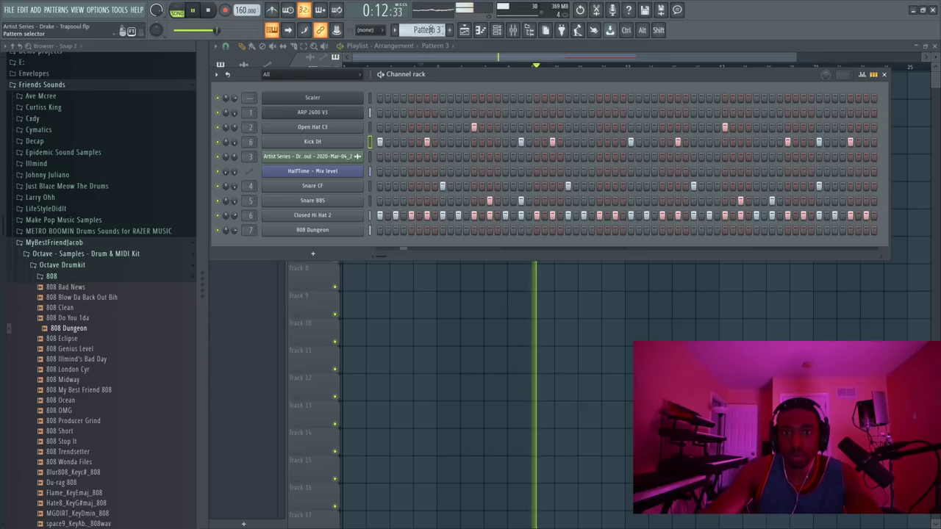
pyautogui.rightClick(819, 142)
pyautogui.rightClick(850, 142)
pyautogui.rightClick(553, 142)
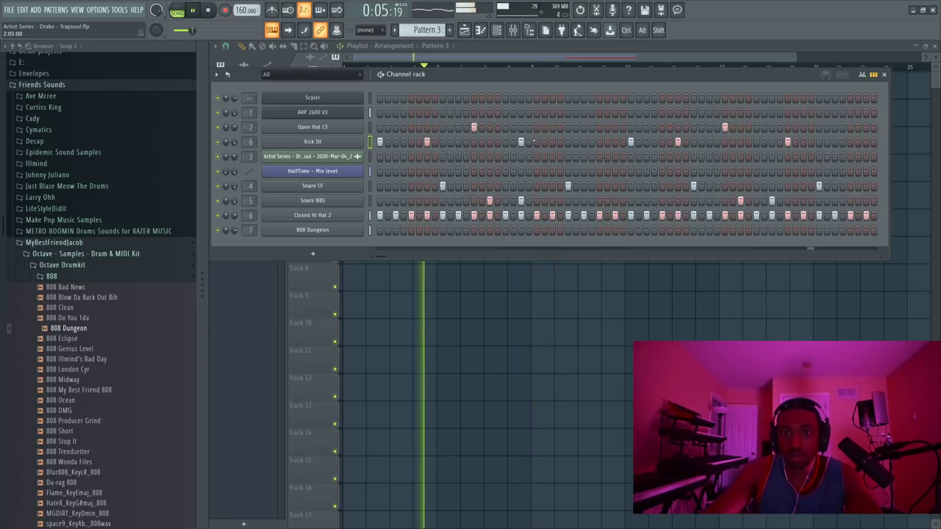
pyautogui.rightClick(521, 142)
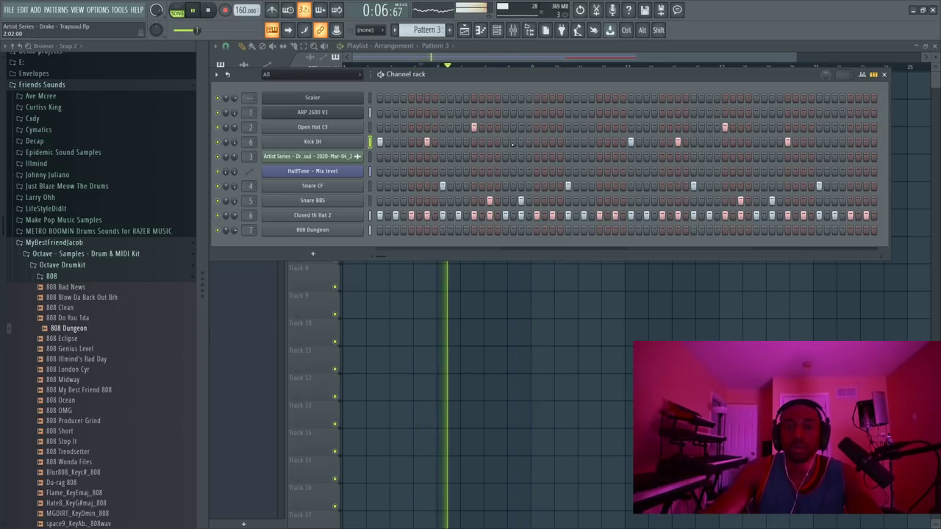
pyautogui.click(537, 141)
# Step: In Pattern 4, replace the Kick IH hits on steps 19 and 23 with one on step 21 and restart playback
pyautogui.scroll(1, 427, 30)
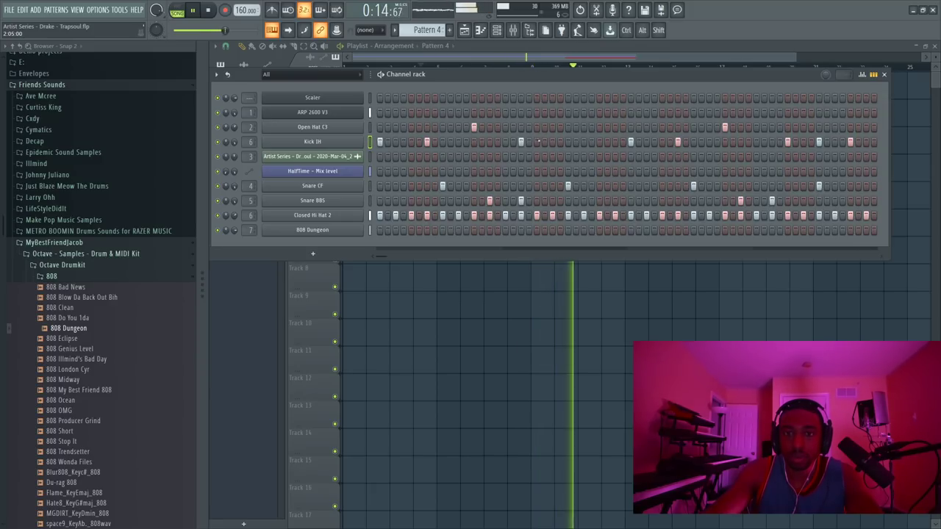
pyautogui.rightClick(522, 142)
pyautogui.click(537, 141)
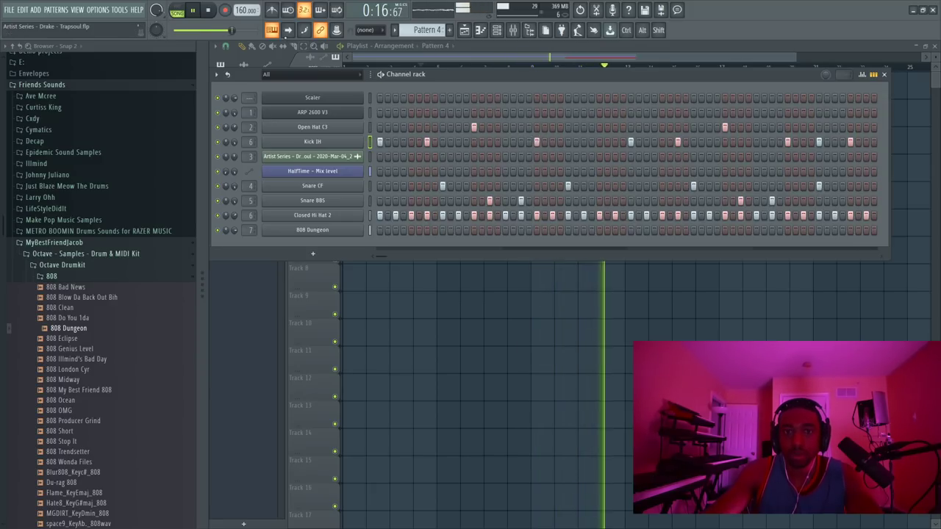
pyautogui.click(209, 11)
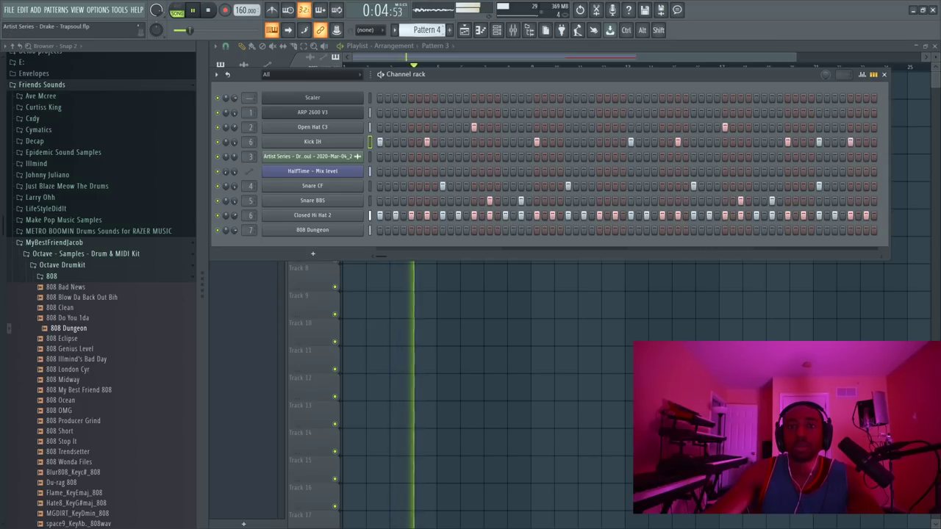
# Step: Load RCompressor Stereo into slot 6 of mixer insert 1, the melody track
pyautogui.click(514, 30)
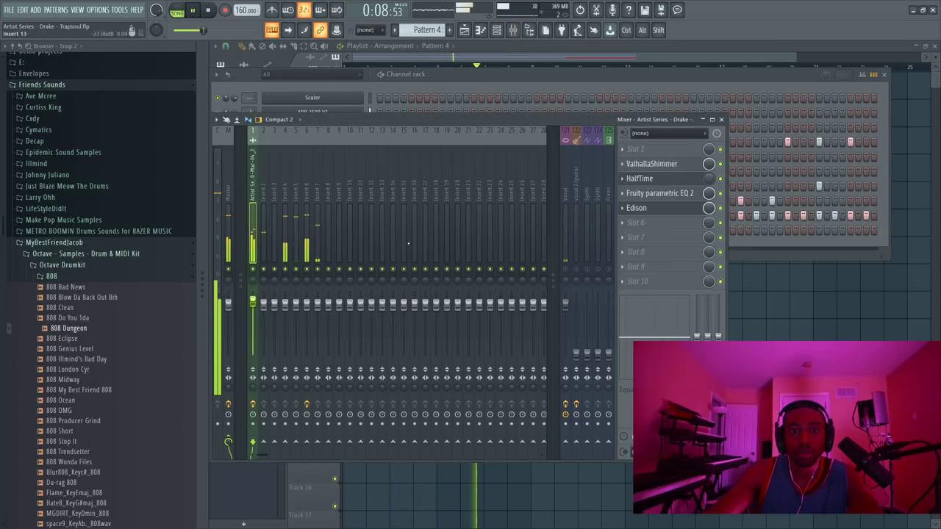
pyautogui.click(644, 224)
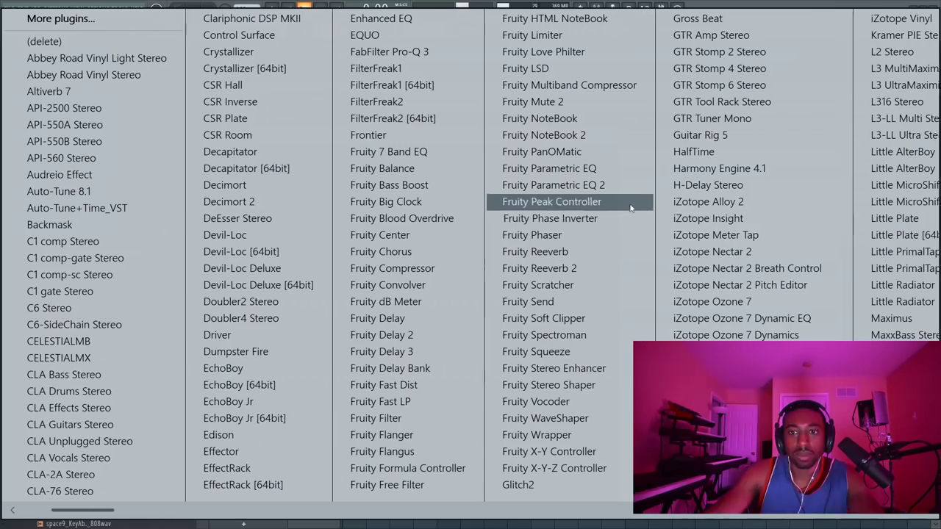
pyautogui.hscroll(5, 603, 212)
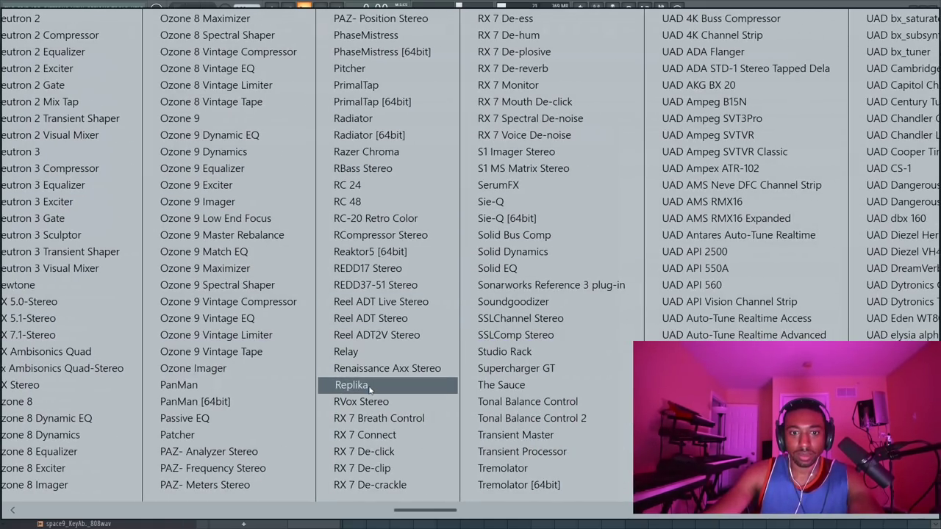
pyautogui.click(364, 235)
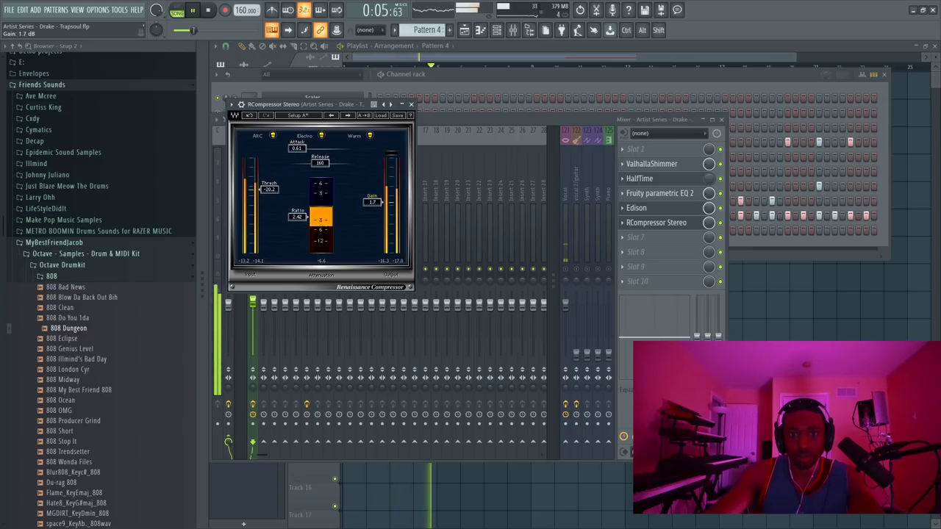
# Step: Set the RCompressor Stereo gain on the melody insert to 2.1 dB, then leave the mixer
pyautogui.moveTo(372, 202); pyautogui.dragTo(372, 201)
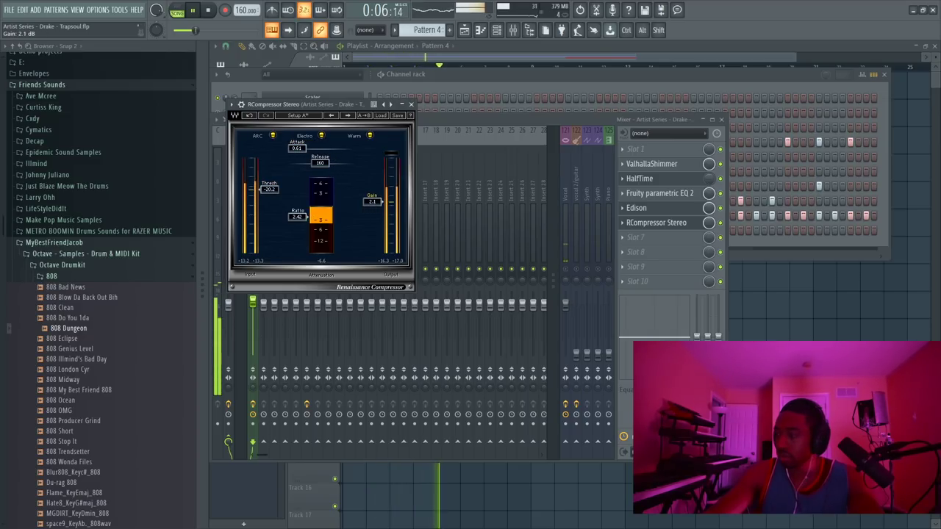
pyautogui.click(411, 104)
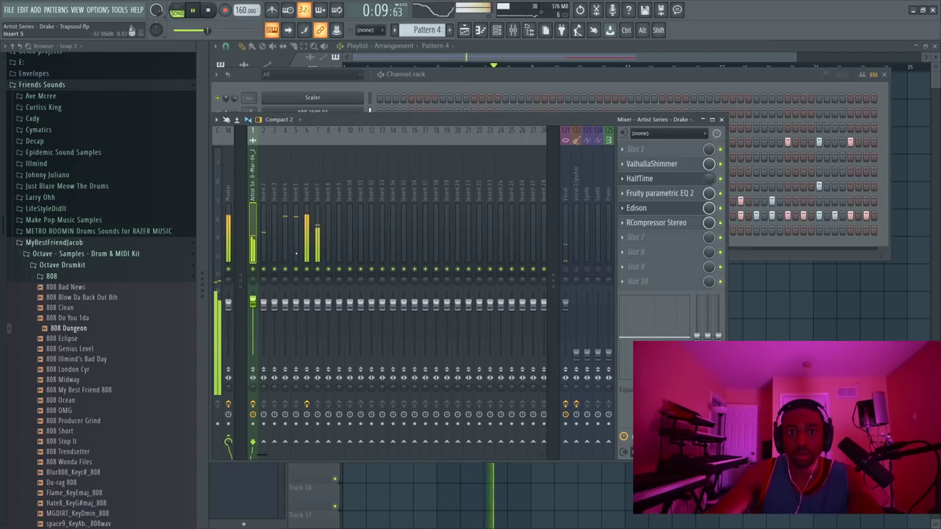
pyautogui.click(690, 225)
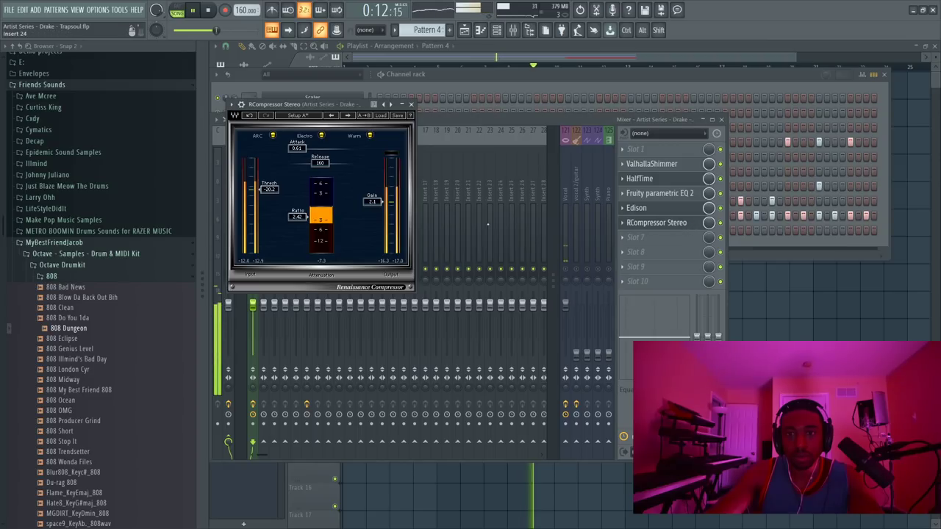
pyautogui.click(411, 104)
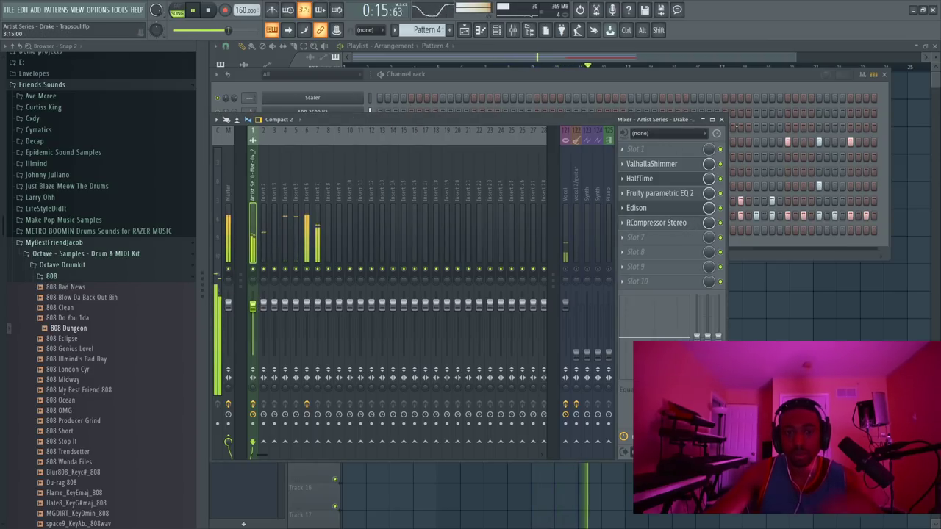
pyautogui.click(307, 221)
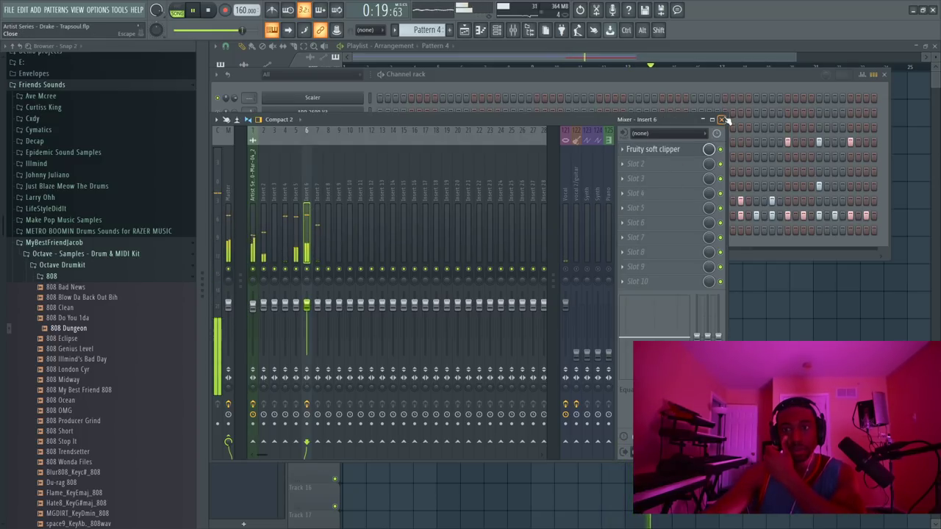
pyautogui.click(722, 119)
pyautogui.press('Escape')
# Step: In the 808 Dungeon bassline of Pattern 5, raise the two D#5 notes around bar 5 to E5
pyautogui.click(599, 166)
pyautogui.doubleClick(599, 166)
pyautogui.moveTo(607, 313); pyautogui.dragTo(555, 350)
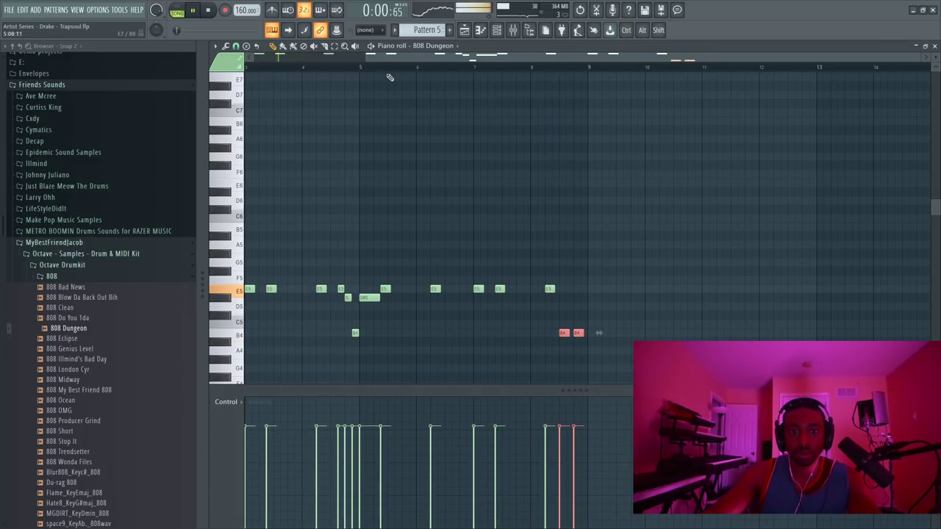
pyautogui.moveTo(388, 57); pyautogui.dragTo(293, 59)
pyautogui.moveTo(423, 293); pyautogui.dragTo(479, 308)
pyautogui.press('Up')
pyautogui.click(455, 333)
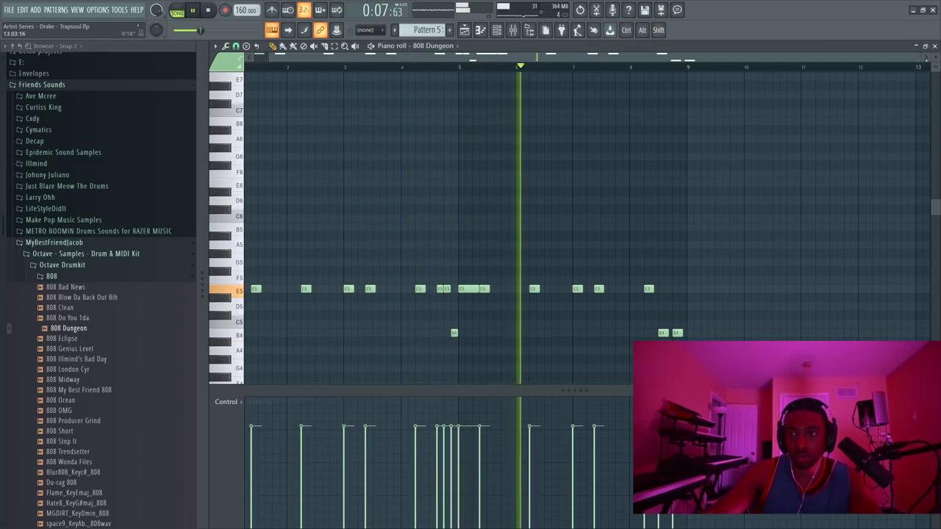
pyautogui.press('F7')
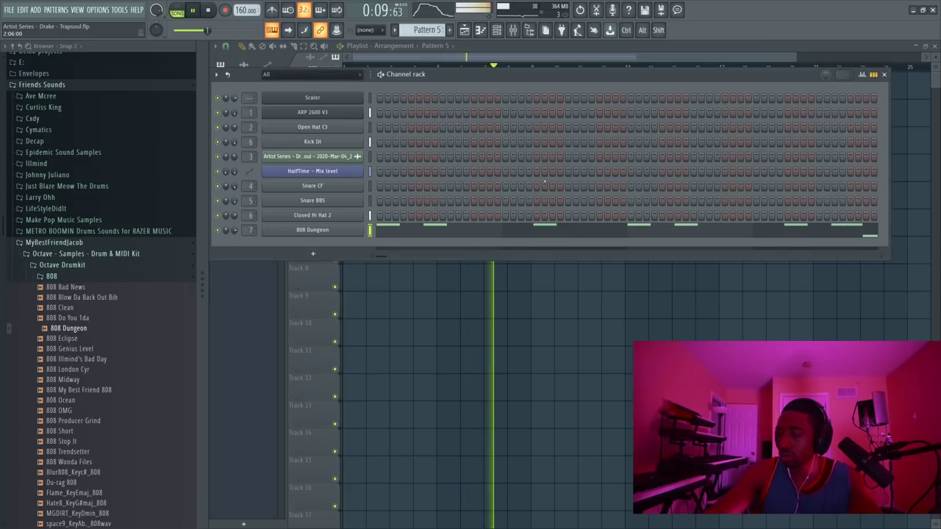
pyautogui.press('F6')
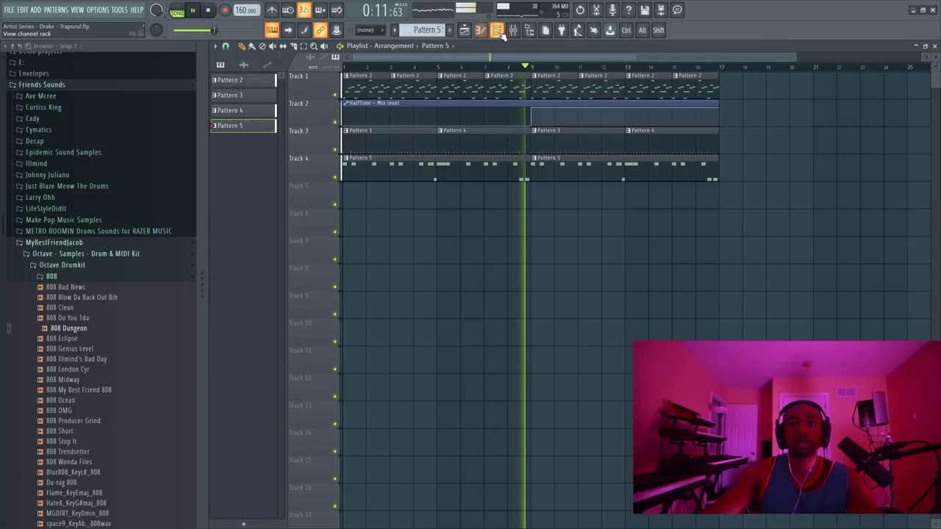
pyautogui.press('F6')
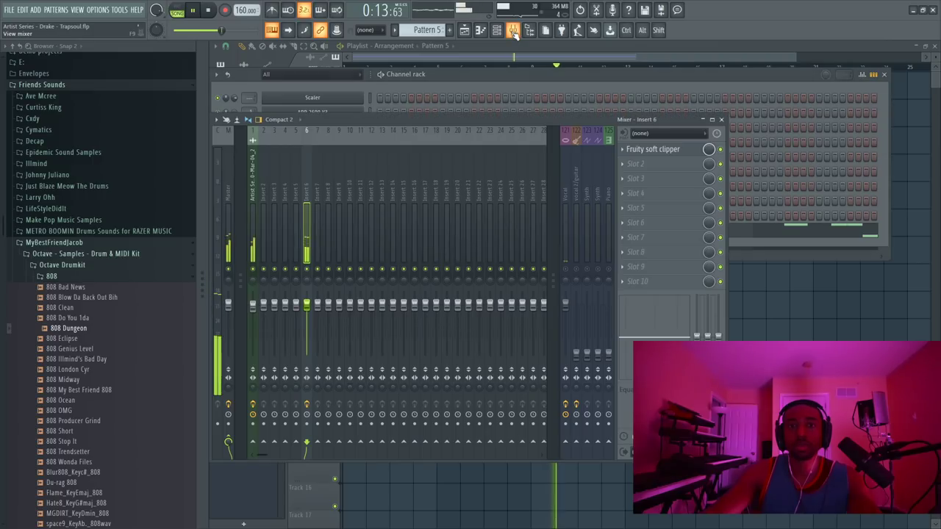
pyautogui.press('F9')
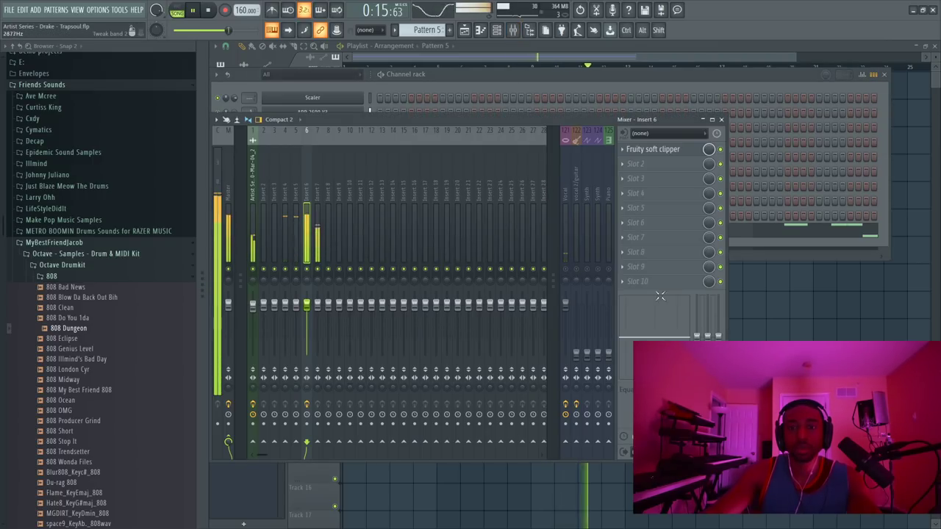
pyautogui.rightClick(707, 335)
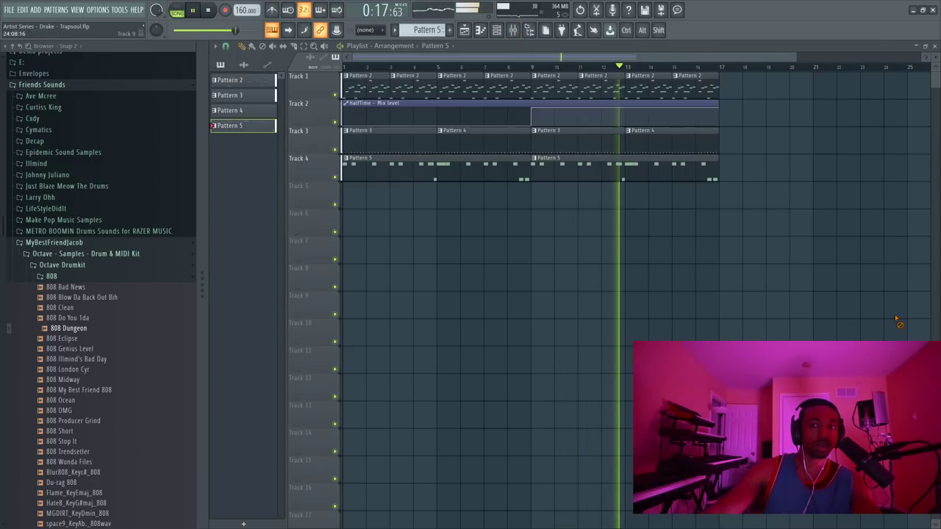
# Step: Stop playback, duplicate the whole 16-bar arrangement to bar 17 and remove the first 808 clip on Track 4, bars 1 to 8
pyautogui.press('space')
pyautogui.hotkey('ctrl', 'a')
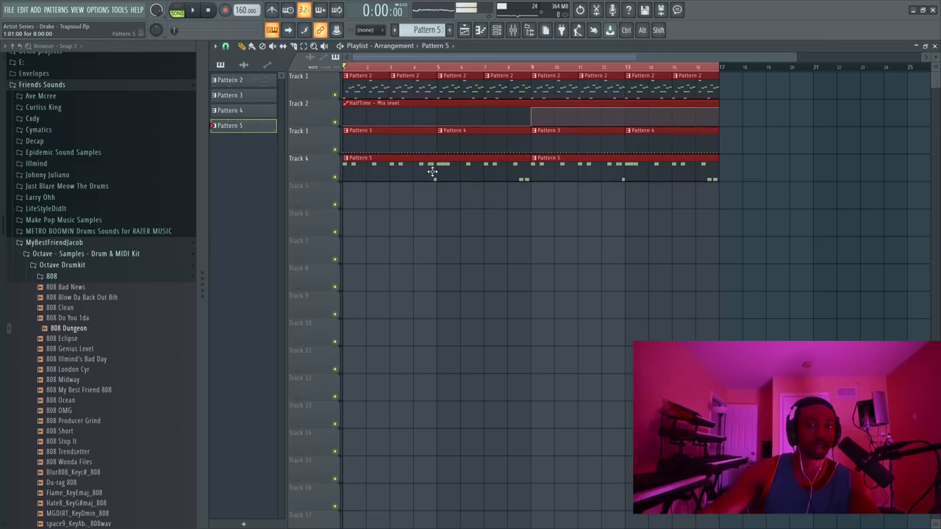
pyautogui.moveTo(432, 171); pyautogui.dragTo(809, 144)
pyautogui.moveTo(747, 156); pyautogui.dragTo(371, 156)
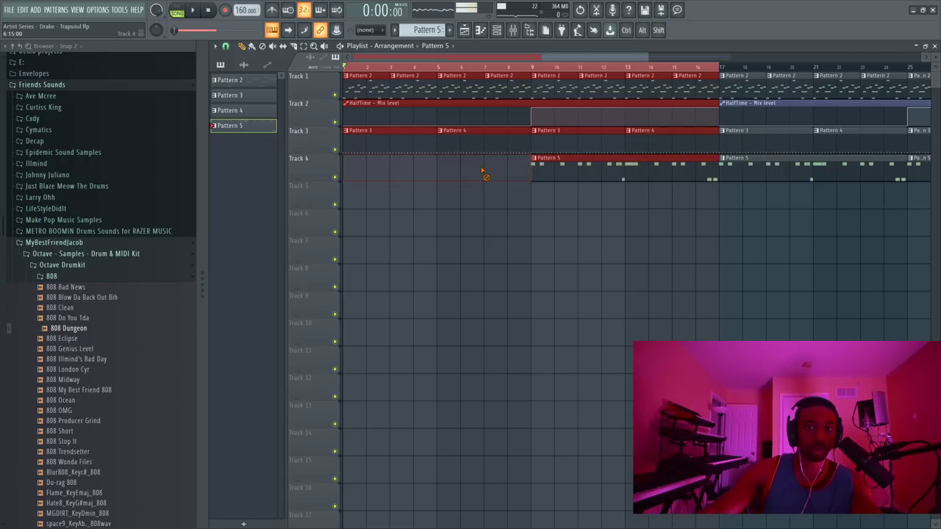
# Step: Merge the two Track 3 drum clips in bars 1 to 8 into one pattern and cut its Kick IH hits
pyautogui.moveTo(497, 163); pyautogui.dragTo(402, 147)
pyautogui.hotkey('ctrl', 'g')
pyautogui.doubleClick(414, 135)
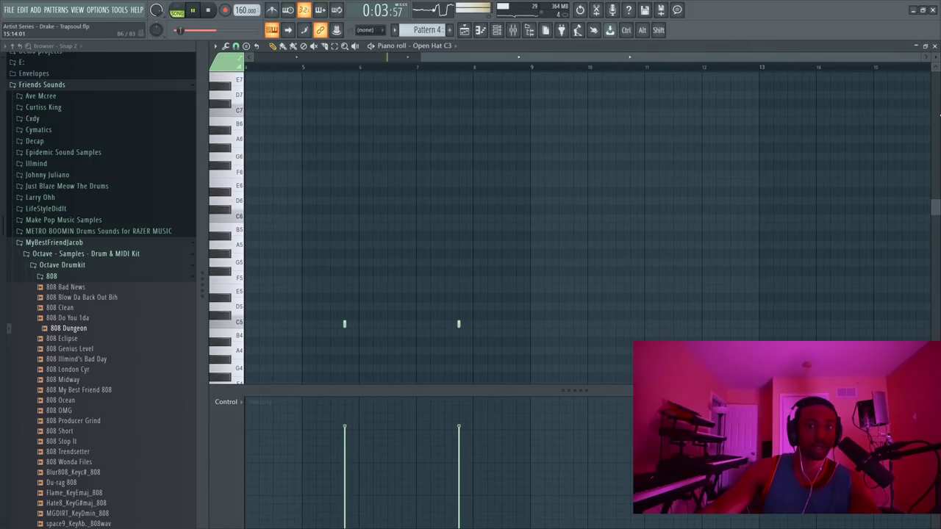
pyautogui.click(934, 46)
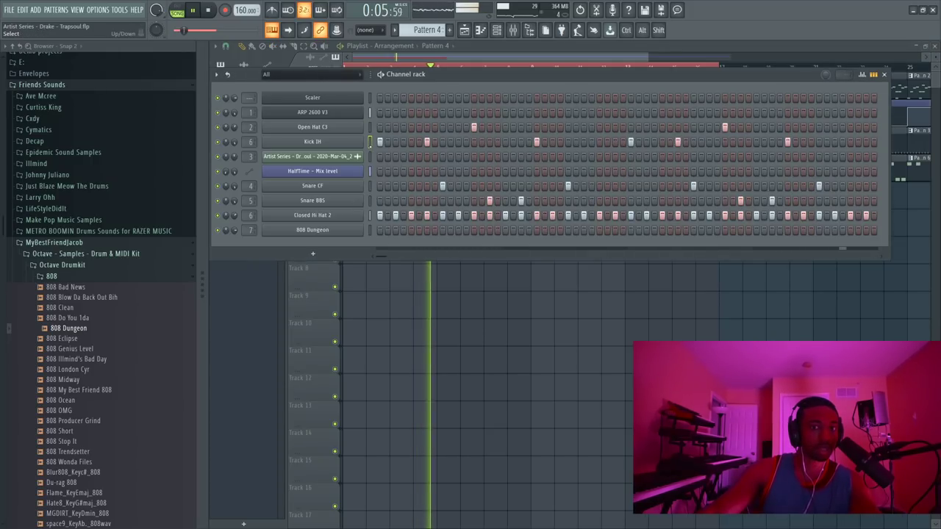
pyautogui.hotkey('ctrl', 'x')
pyautogui.rightClick(493, 329)
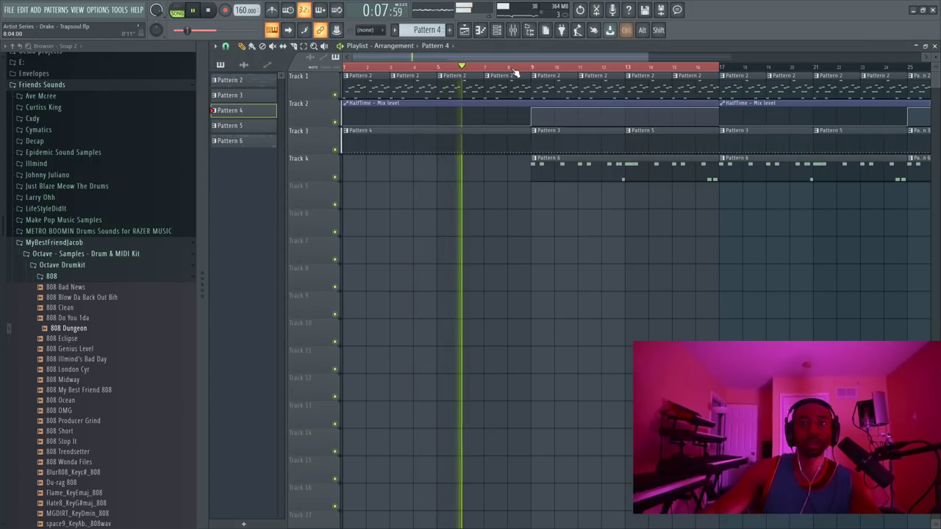
# Step: Clear the playlist's time selection and save the project
pyautogui.keyDown('ctrl'); pyautogui.click(516, 68); pyautogui.keyUp('ctrl')
pyautogui.hotkey('ctrl', 's')
pyautogui.click(513, 30)
pyautogui.press('F9')
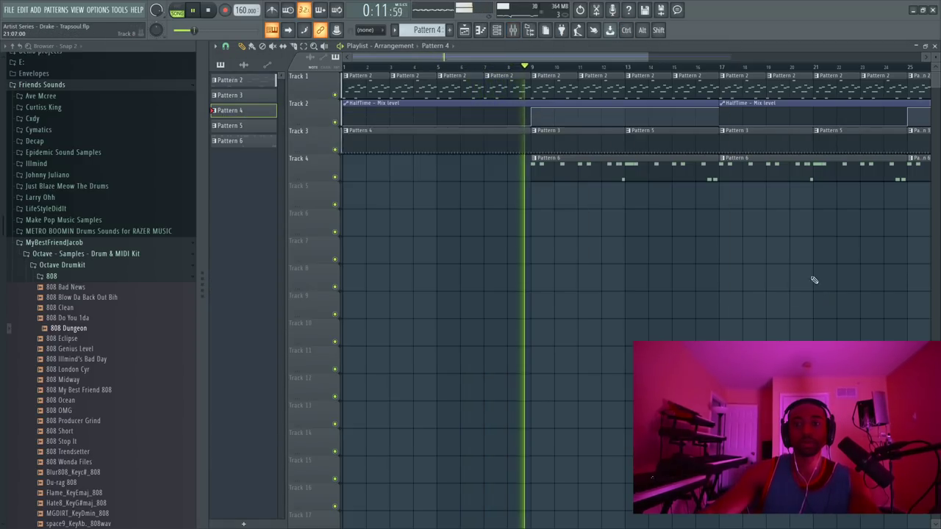
pyautogui.scroll(-3, 521, 66)
# Step: Raise the 808 Dungeon channel's volume multiplier to 125% and set its sample start to 1%
pyautogui.click(497, 31)
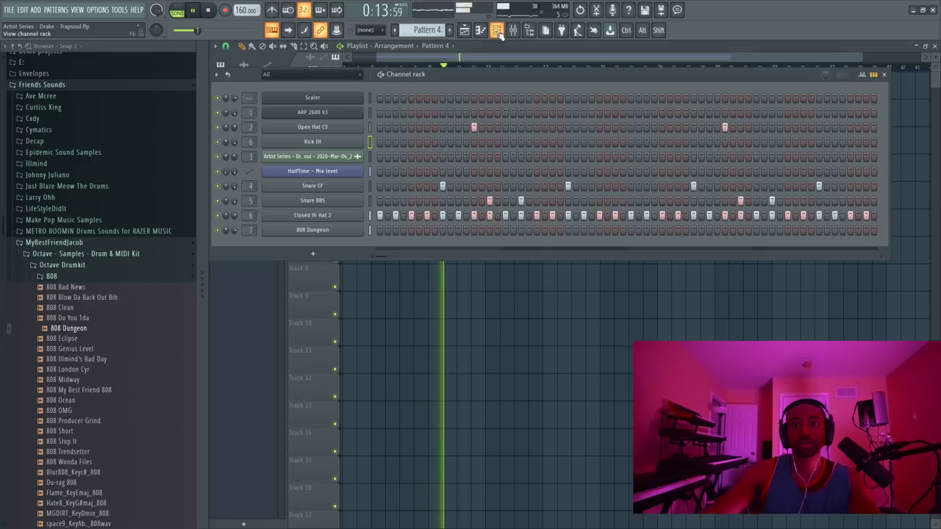
pyautogui.click(290, 231)
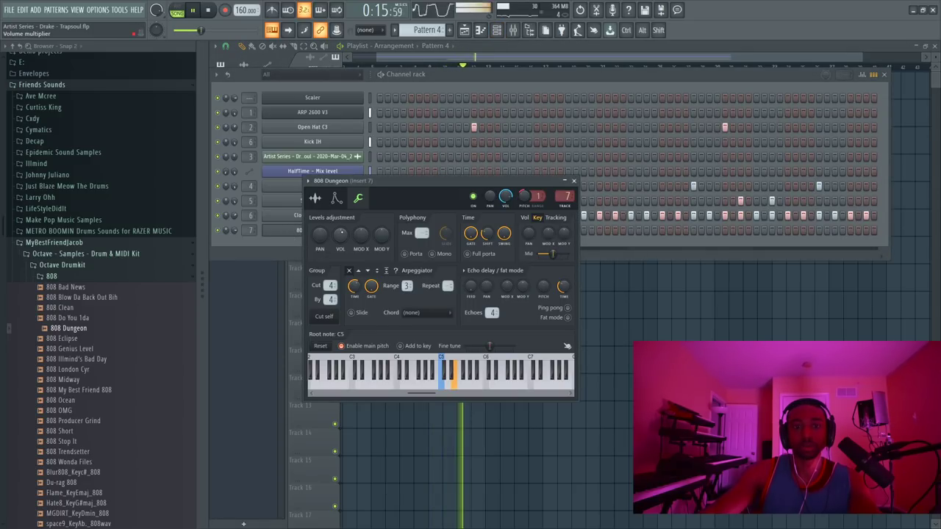
pyautogui.click(337, 200)
pyautogui.click(357, 199)
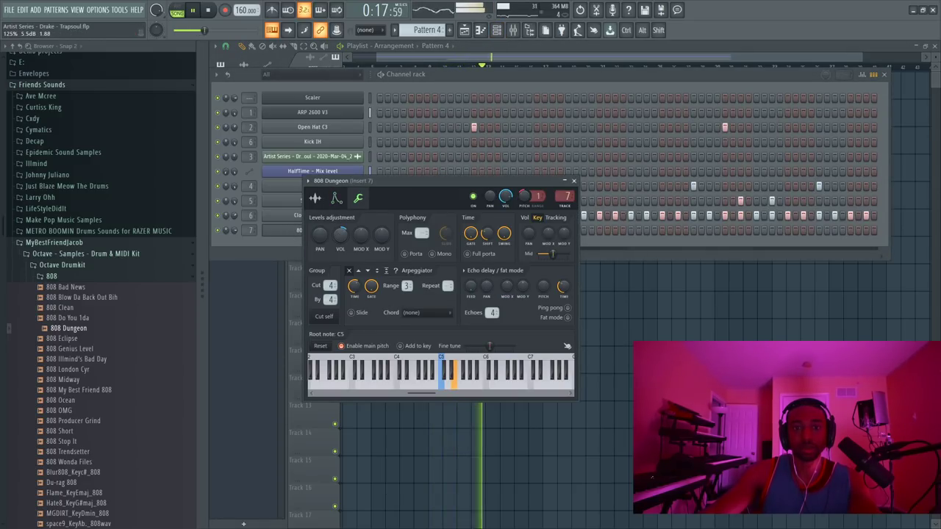
pyautogui.click(316, 199)
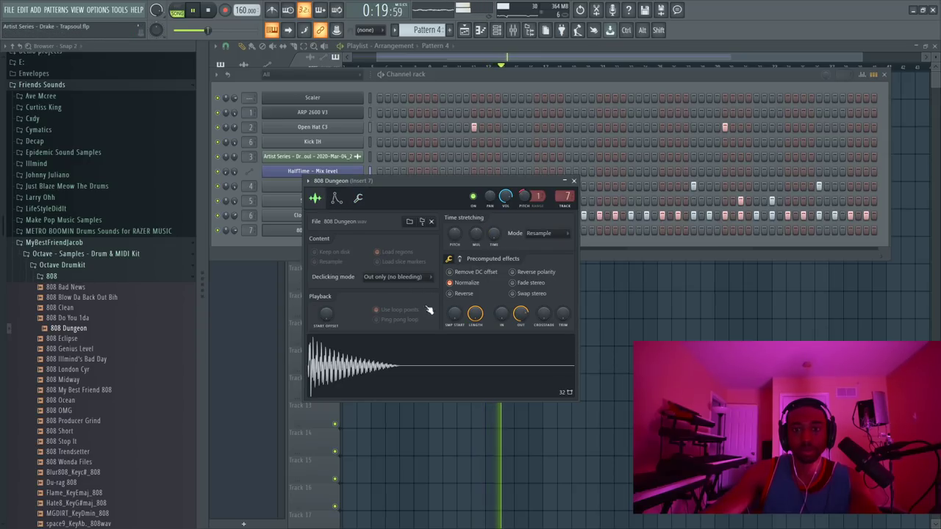
pyautogui.moveTo(455, 314); pyautogui.dragTo(455, 307)
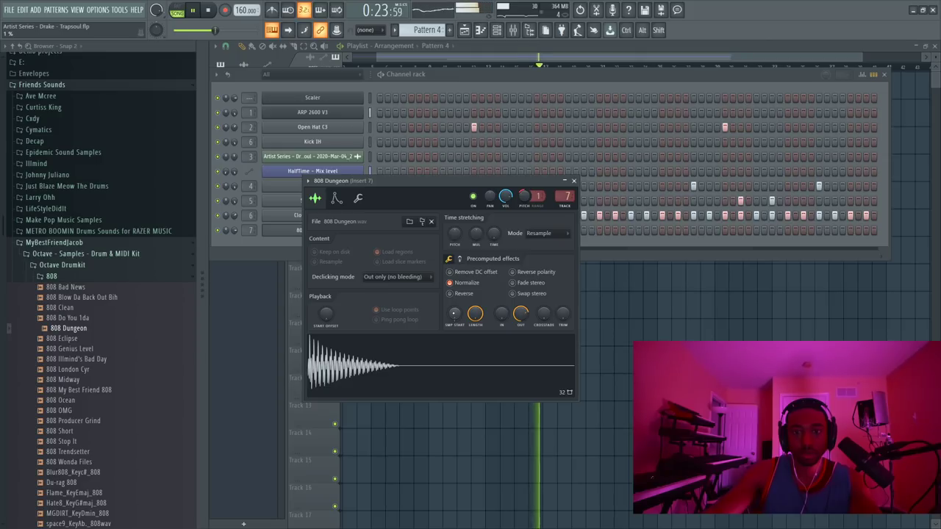
# Step: Adjust the time shift of the 808 Dungeon channel and close its settings
pyautogui.click(359, 198)
pyautogui.rightClick(487, 234)
pyautogui.click(515, 424)
pyautogui.moveTo(486, 233); pyautogui.dragTo(487, 247)
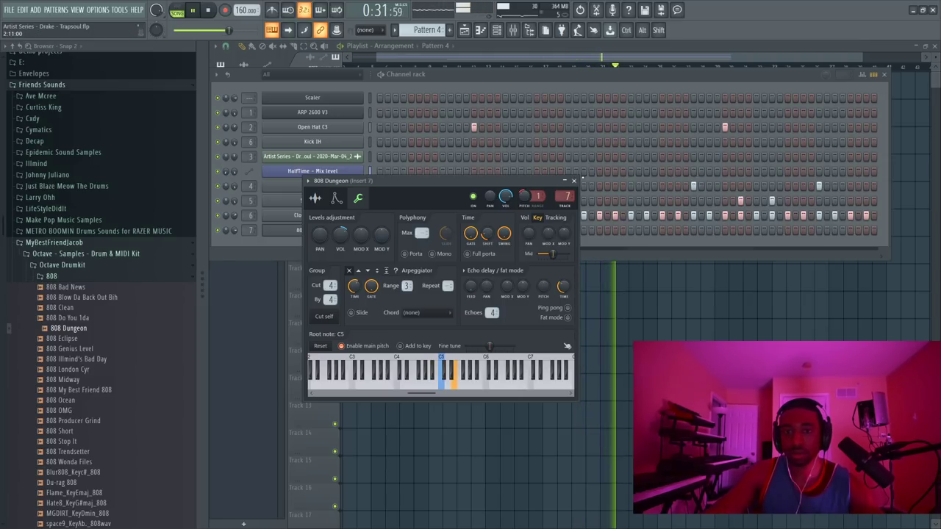
pyautogui.click(574, 180)
pyautogui.click(341, 231)
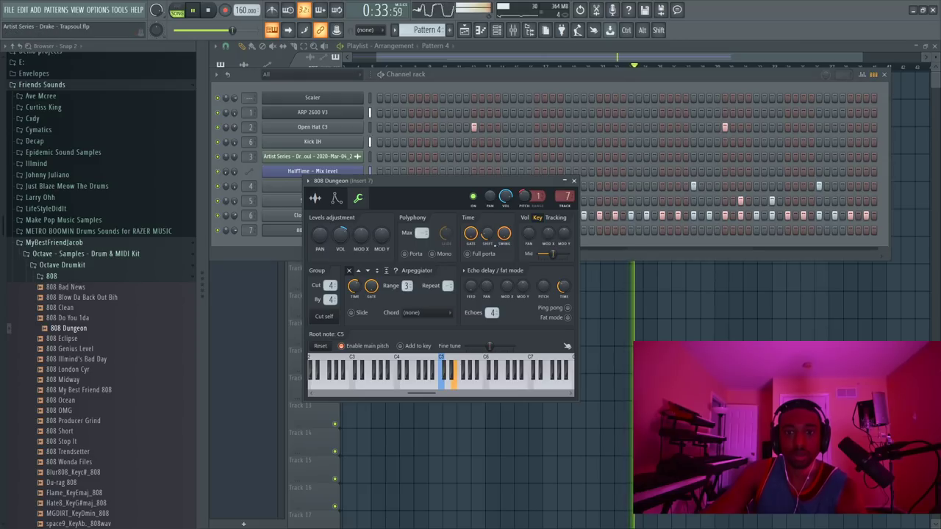
pyautogui.click(575, 182)
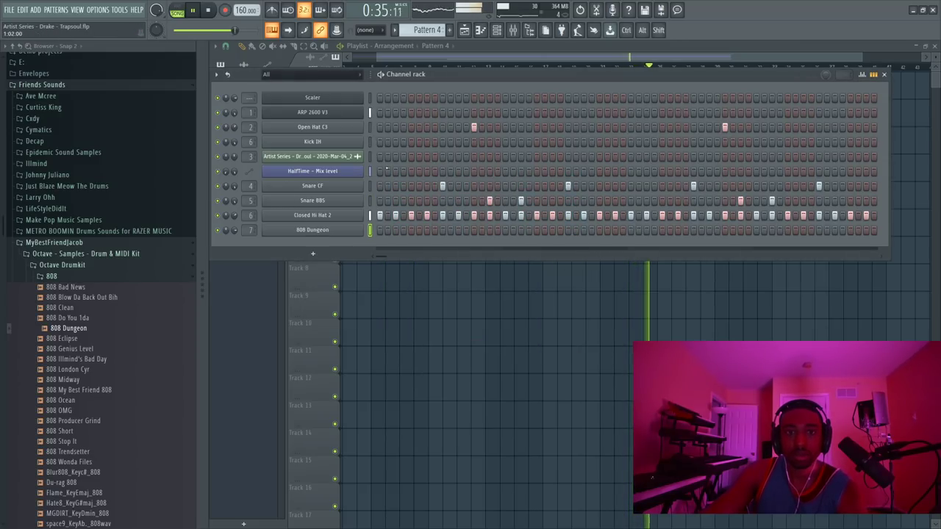
# Step: Play the arrangement while checking the Kick IH channel and the levels and effects of the melody insert and Master track
pyautogui.click(339, 143)
pyautogui.press('Escape')
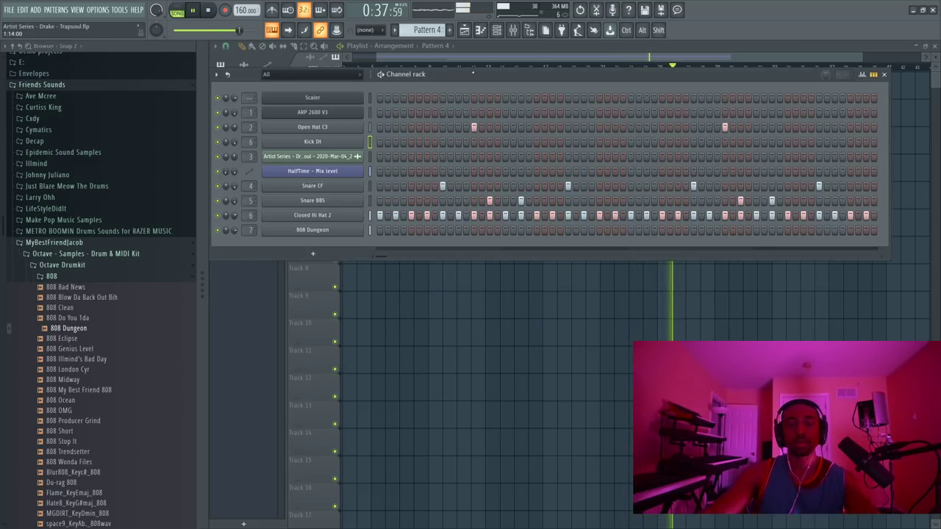
pyautogui.press('Escape')
pyautogui.click(496, 30)
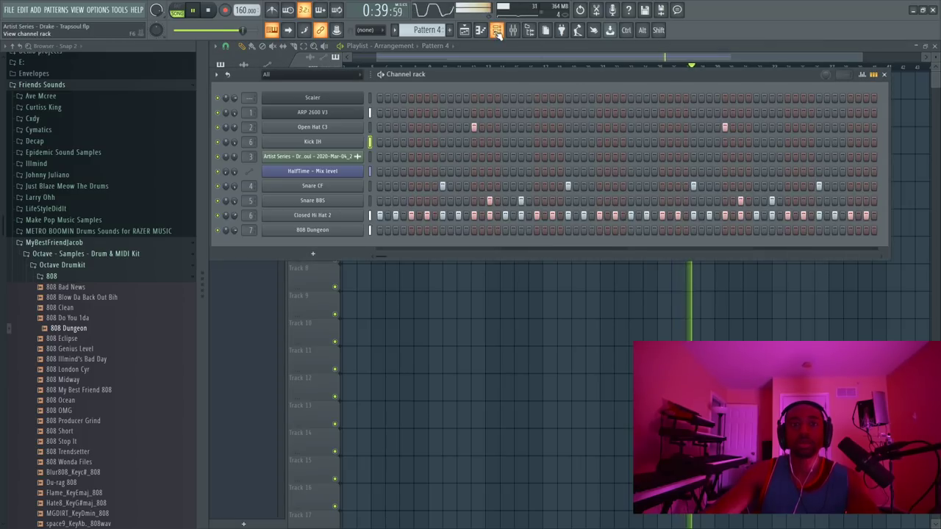
pyautogui.click(514, 31)
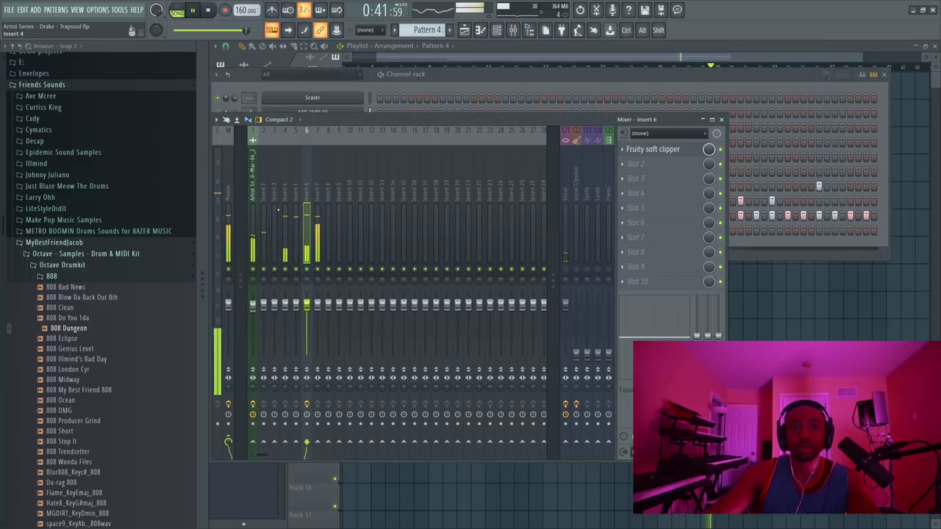
pyautogui.click(254, 221)
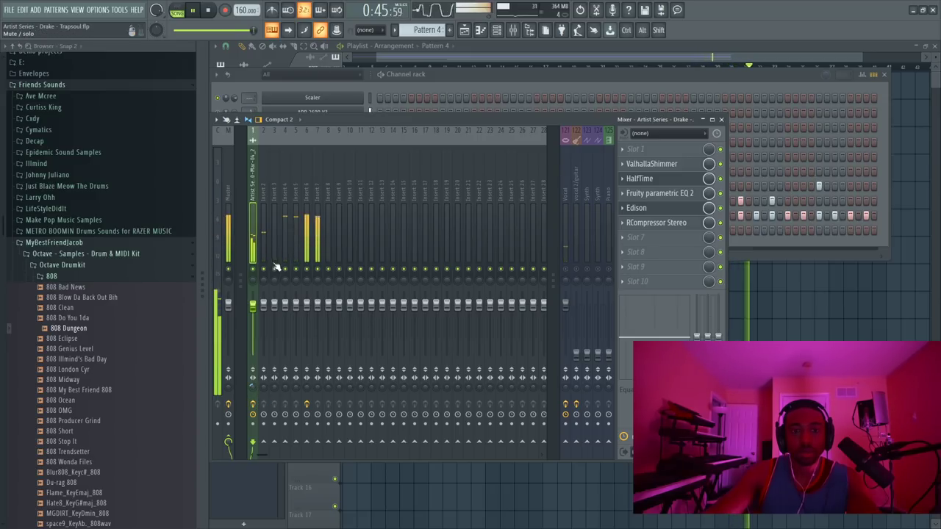
pyautogui.click(230, 203)
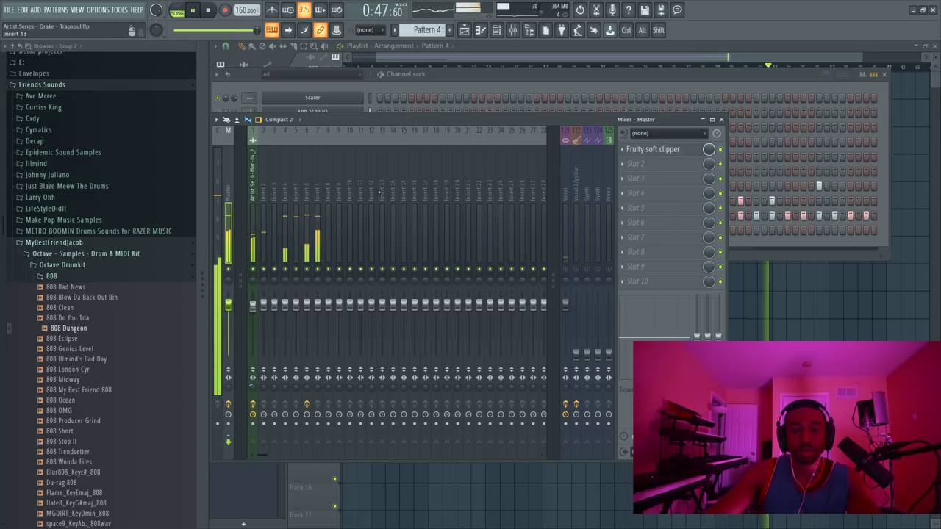
pyautogui.click(800, 322)
pyautogui.press('F9')
pyautogui.click(254, 188)
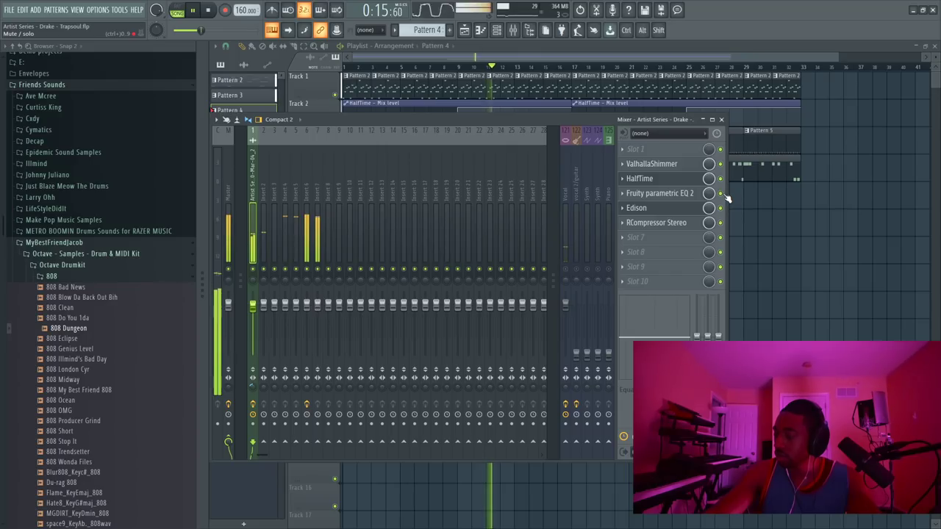
pyautogui.press('F9')
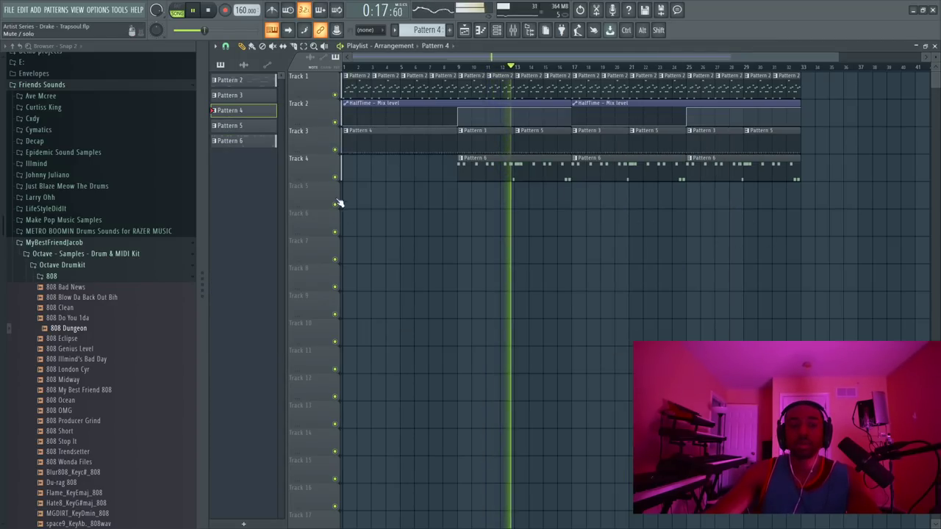
# Step: Hide the sample browser so that the playlist fills the workspace
pyautogui.click(530, 32)
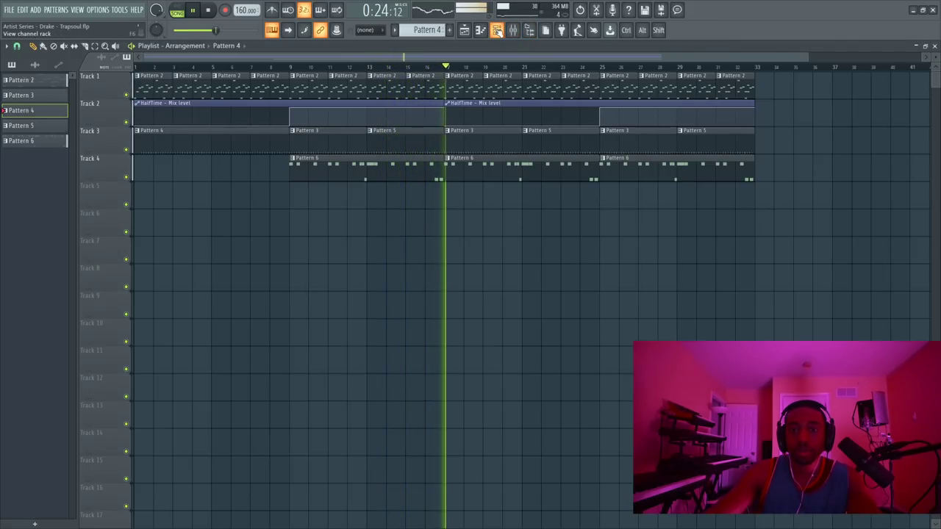
pyautogui.click(497, 30)
pyautogui.rightClick(512, 326)
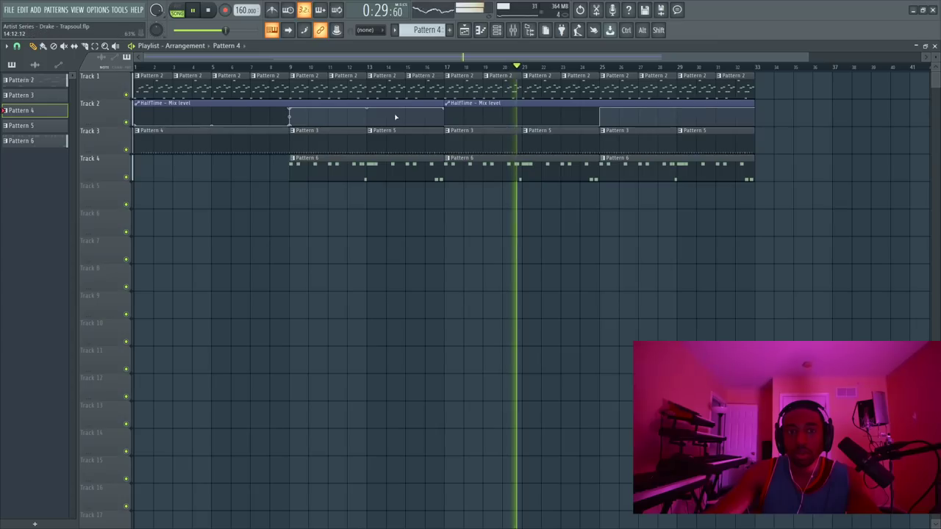
# Step: Examine the Closed Hi Hat 2 channel's miscellaneous settings during playback, including its cut group, and close the channel rack
pyautogui.press('F6')
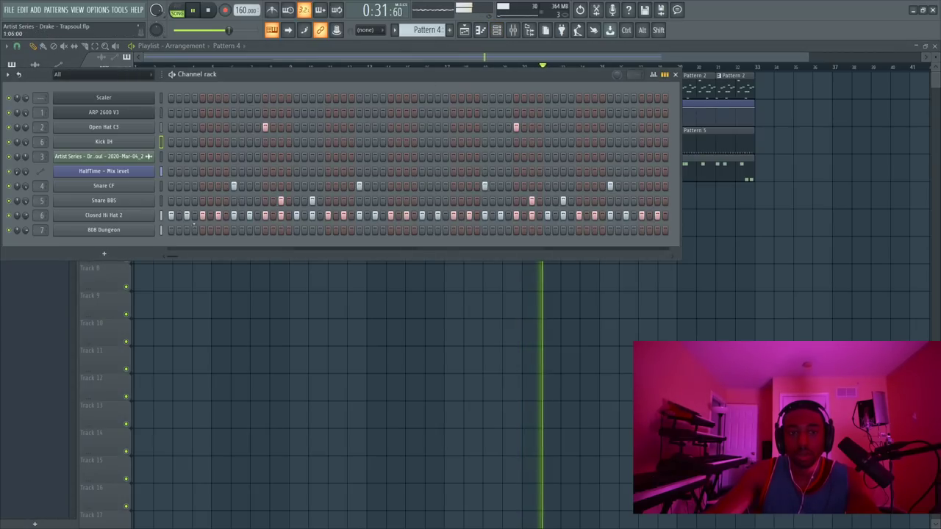
pyautogui.click(103, 170)
pyautogui.click(136, 185)
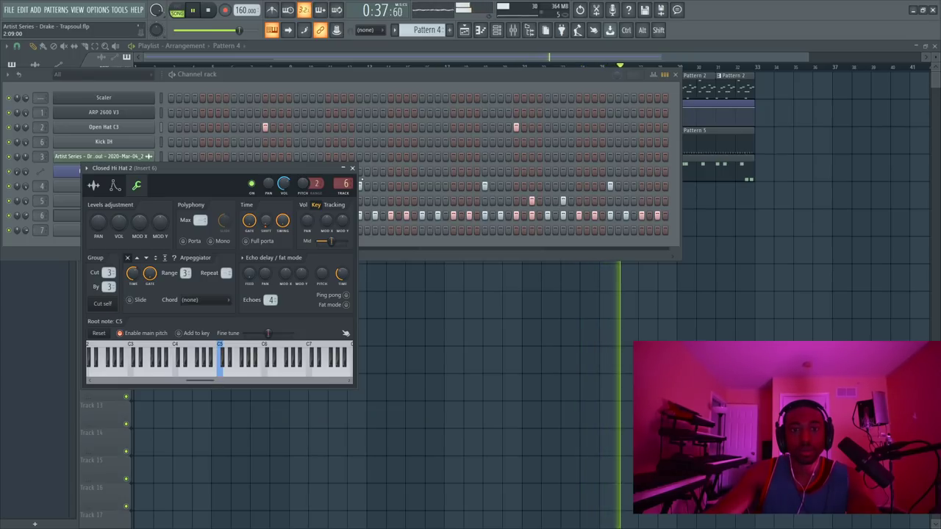
pyautogui.press('Escape')
pyautogui.press('Escape')
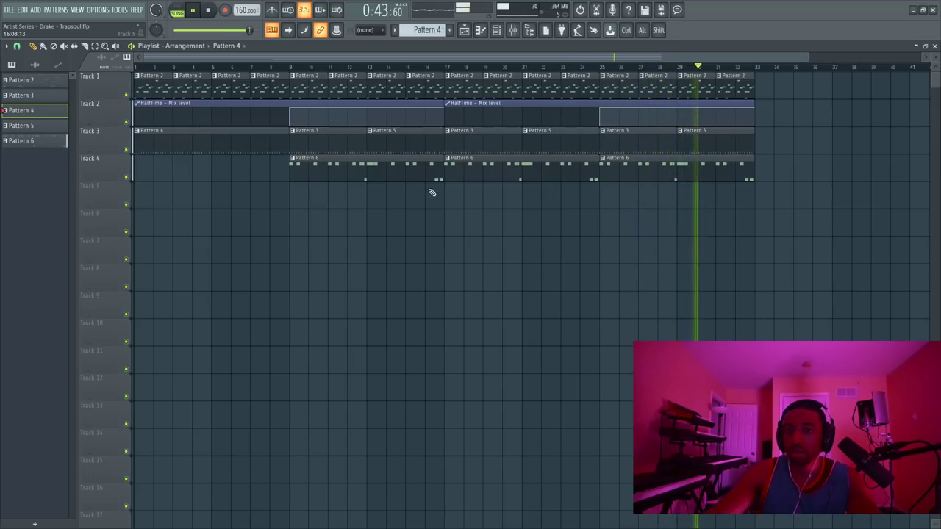
# Step: Check the mixer levels and the effect chain of the melody insert while the arrangement plays
pyautogui.click(514, 32)
pyautogui.click(514, 32)
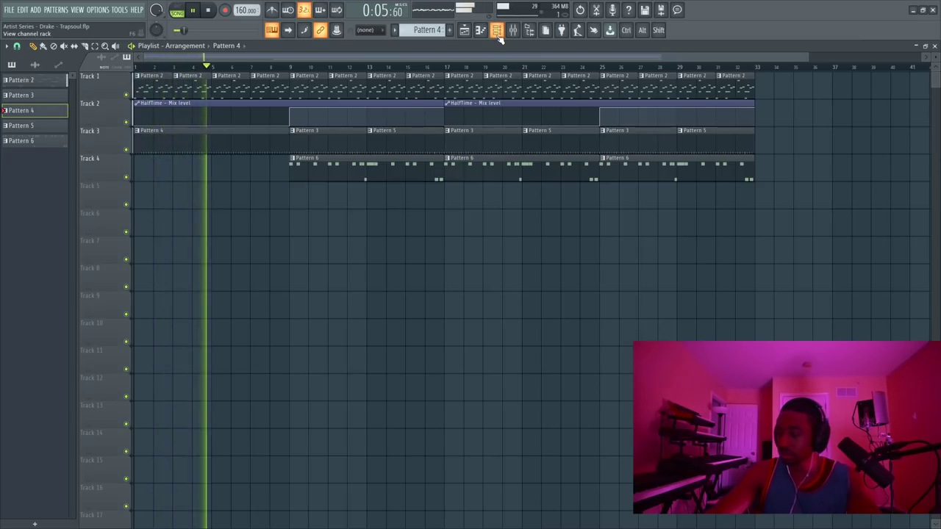
pyautogui.click(513, 30)
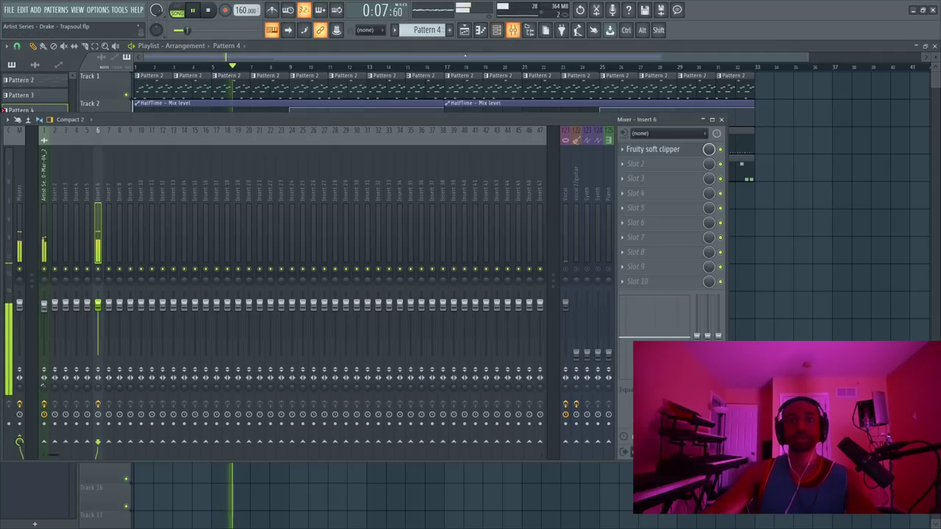
pyautogui.click(44, 209)
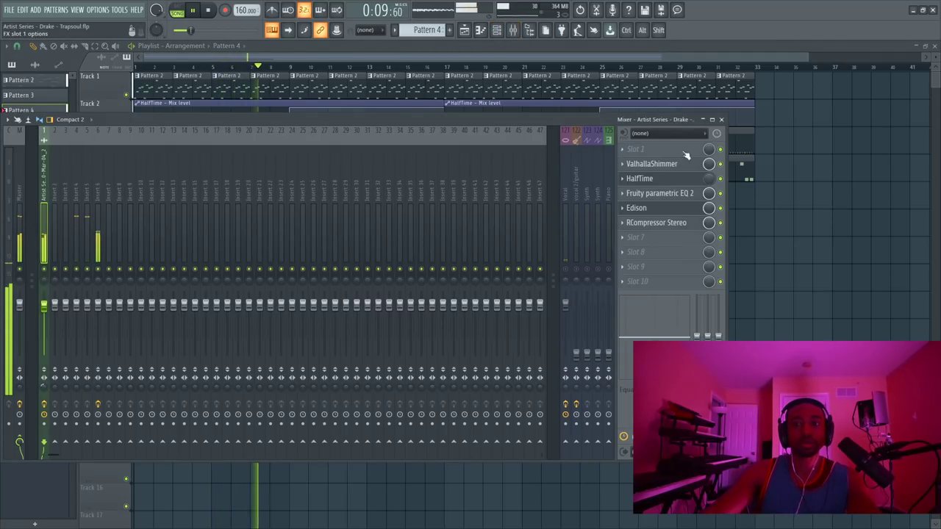
pyautogui.click(724, 122)
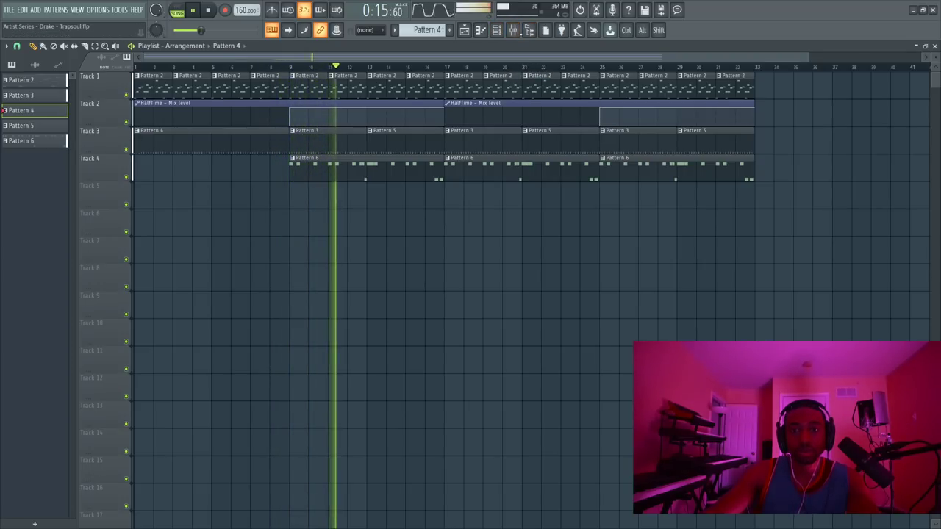
# Step: Load UAD Cooper Time Cube into the first effect slot of Insert 7
pyautogui.click(513, 31)
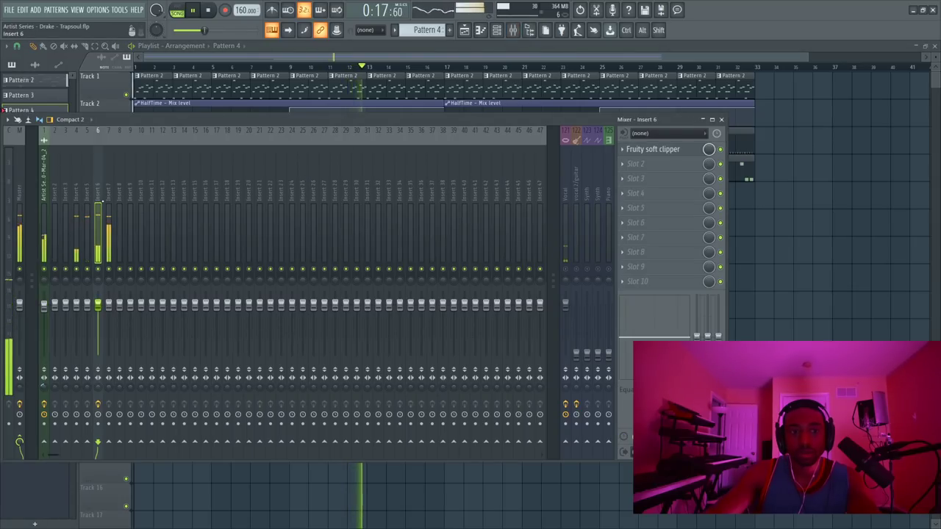
pyautogui.click(108, 210)
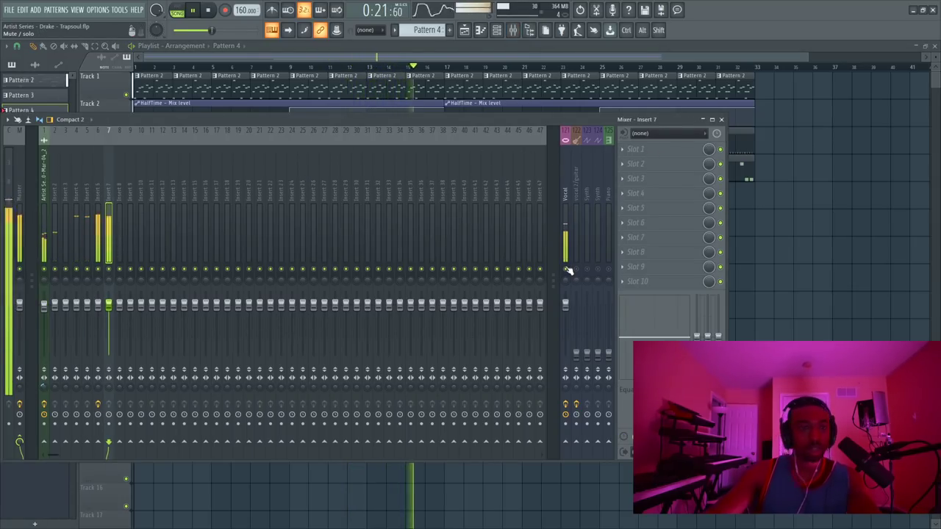
pyautogui.click(638, 158)
pyautogui.scroll(-10, 514, 242)
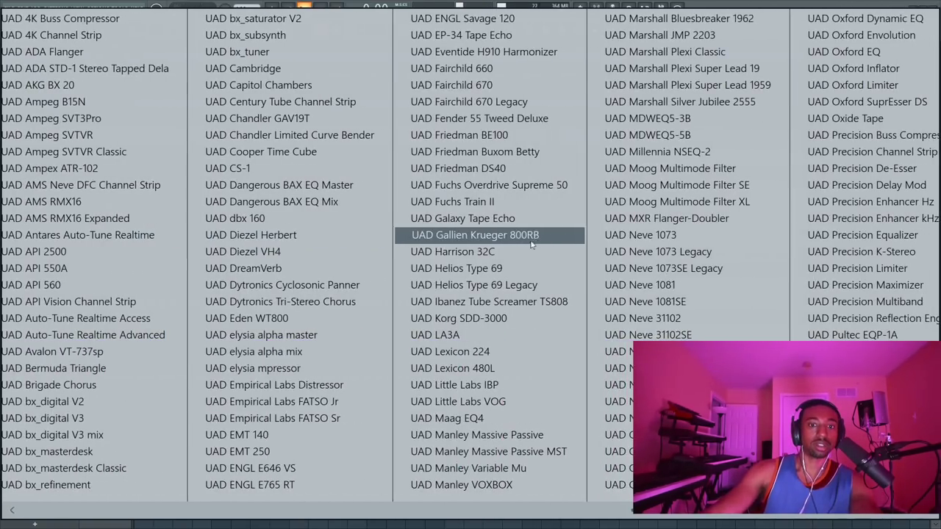
pyautogui.scroll(4, 434, 287)
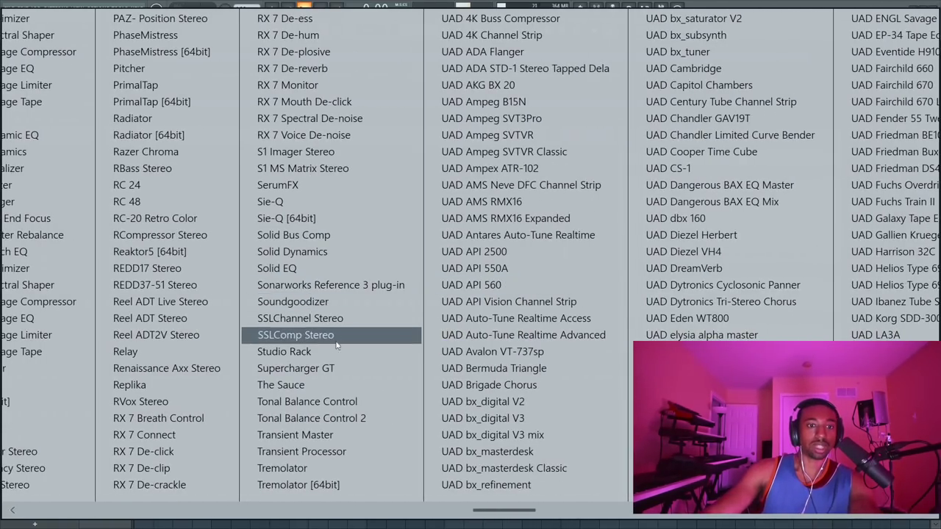
pyautogui.scroll(4, 334, 340)
pyautogui.scroll(-3, 333, 347)
pyautogui.scroll(6, 323, 345)
pyautogui.scroll(-2, 302, 344)
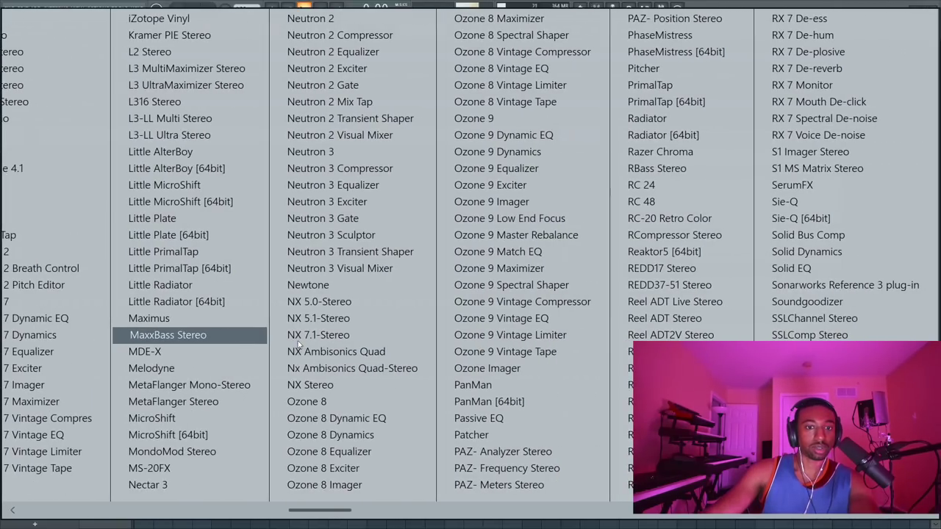
pyautogui.scroll(-8, 299, 344)
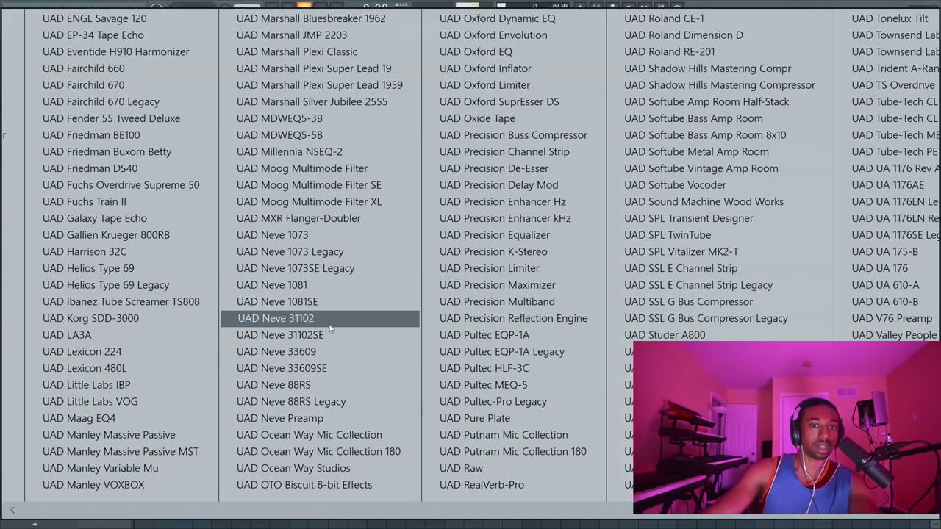
pyautogui.scroll(2, 220, 401)
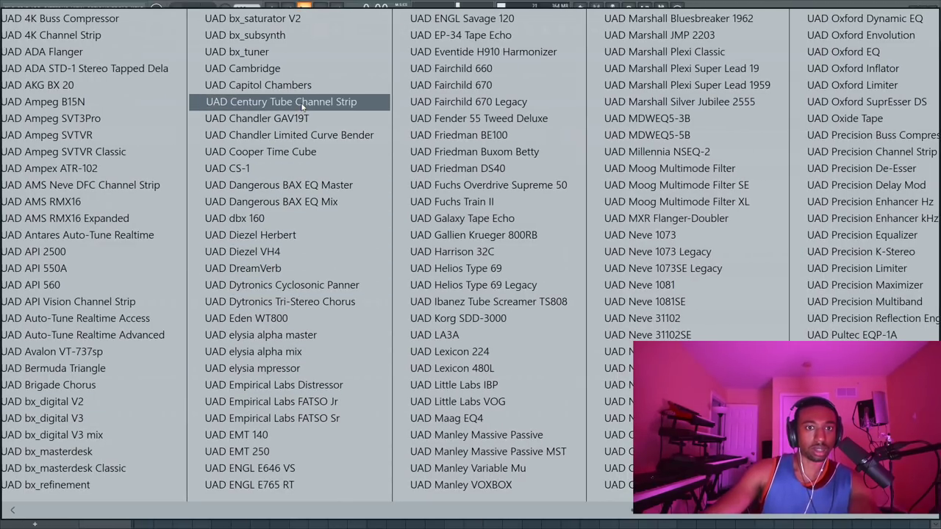
pyautogui.click(303, 152)
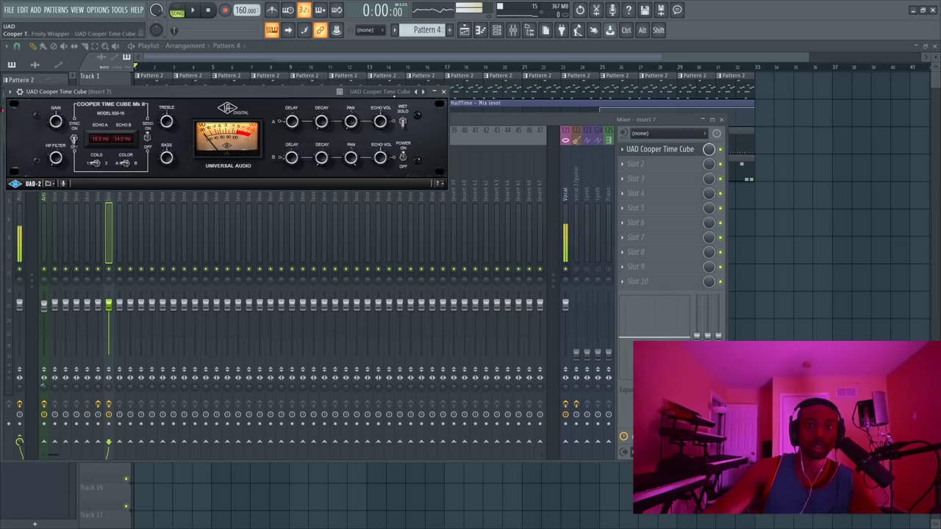
# Step: Mute the Vocal insert and apply the Haas Effect Right preset to Insert 7's Cooper Time Cube during playback
pyautogui.click(568, 275)
pyautogui.press('space')
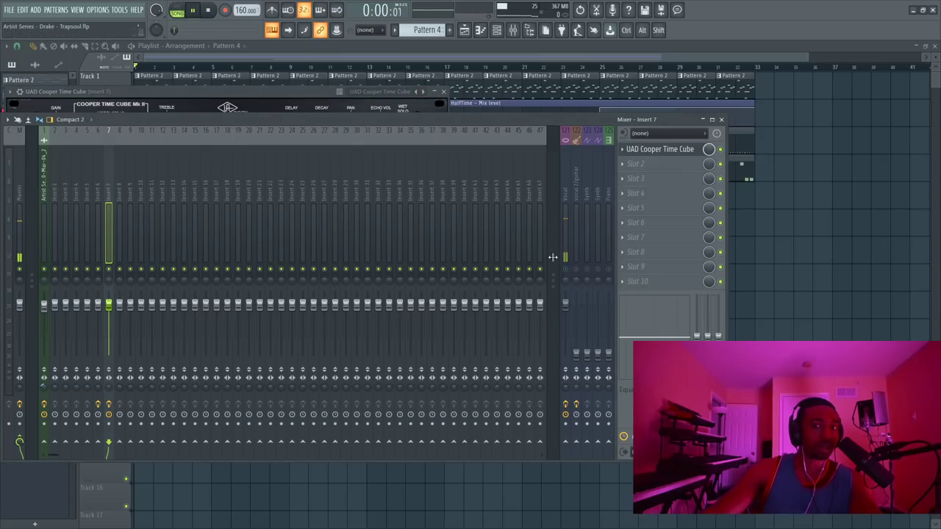
pyautogui.click(372, 93)
pyautogui.click(371, 92)
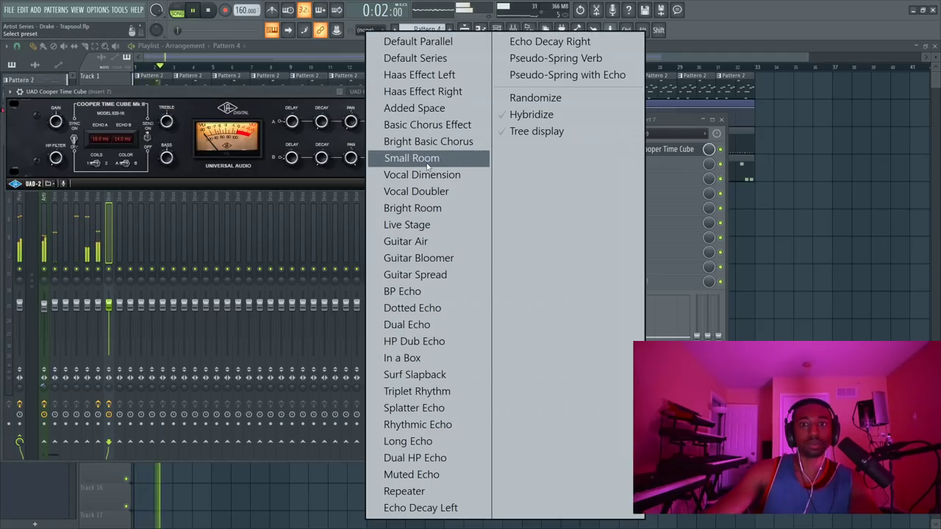
pyautogui.click(434, 96)
# Step: Lower the volume fader of Insert 7 slightly and return to the playlist
pyautogui.click(782, 227)
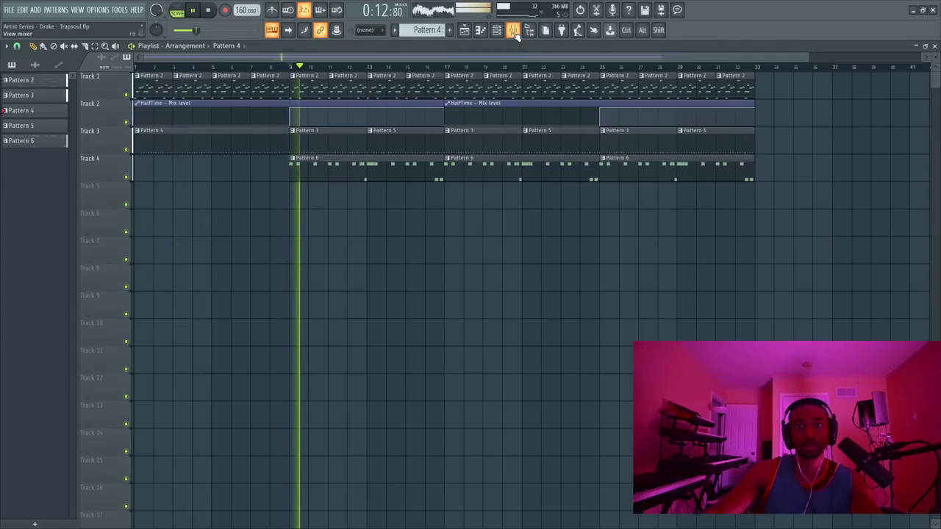
pyautogui.press('F9')
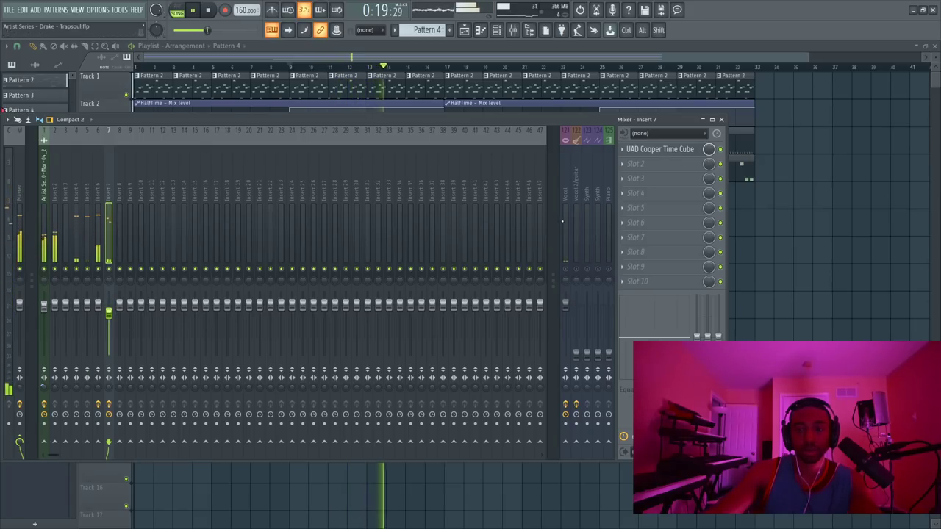
pyautogui.click(722, 120)
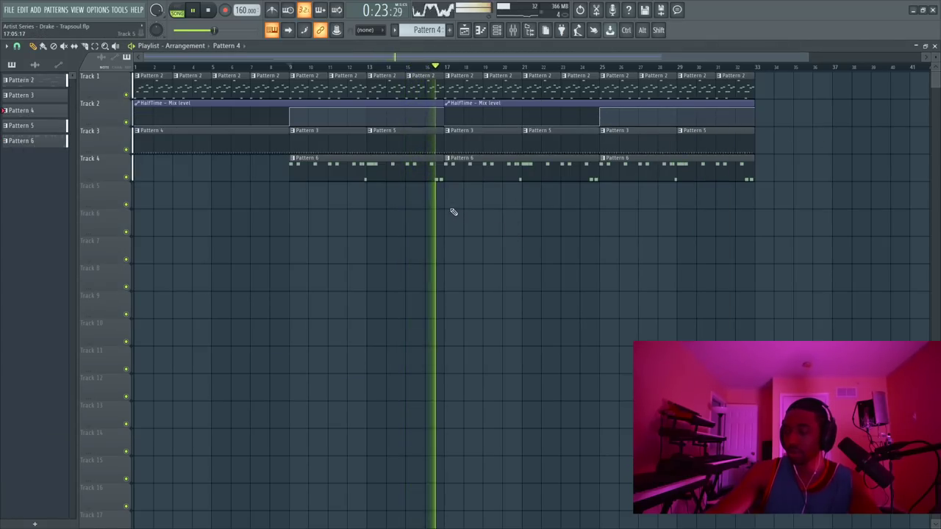
# Step: Examine the 808 Dungeon notes of Pattern 6, the channel rack and the mixer levels while the arrangement plays
pyautogui.click(352, 172)
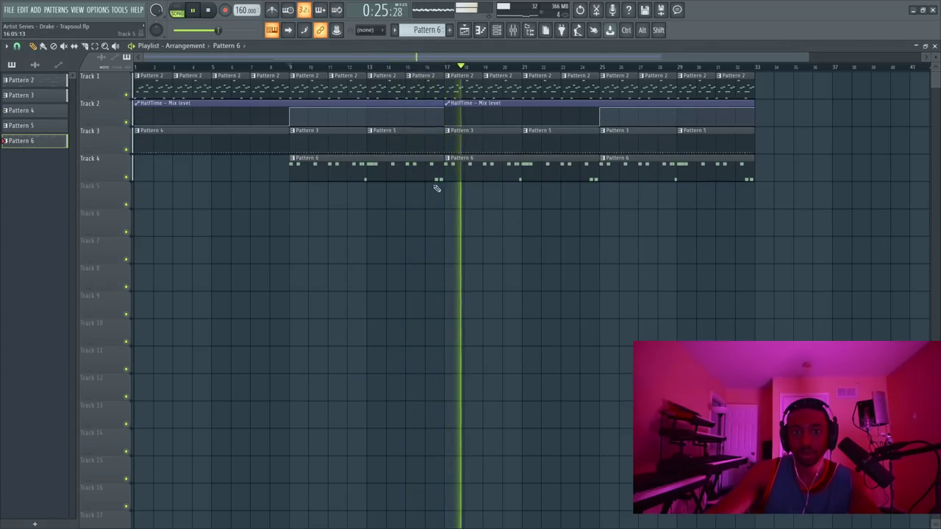
pyautogui.doubleClick(517, 172)
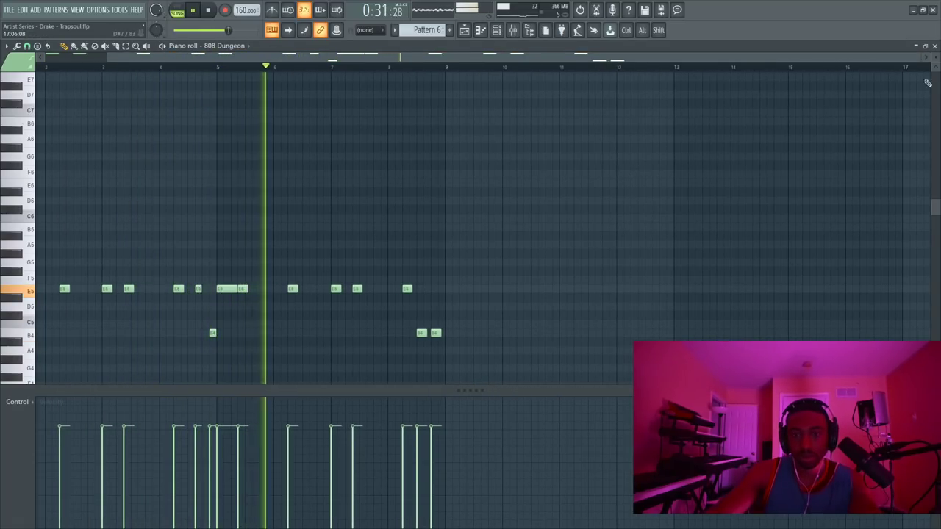
pyautogui.click(935, 45)
pyautogui.press('F6')
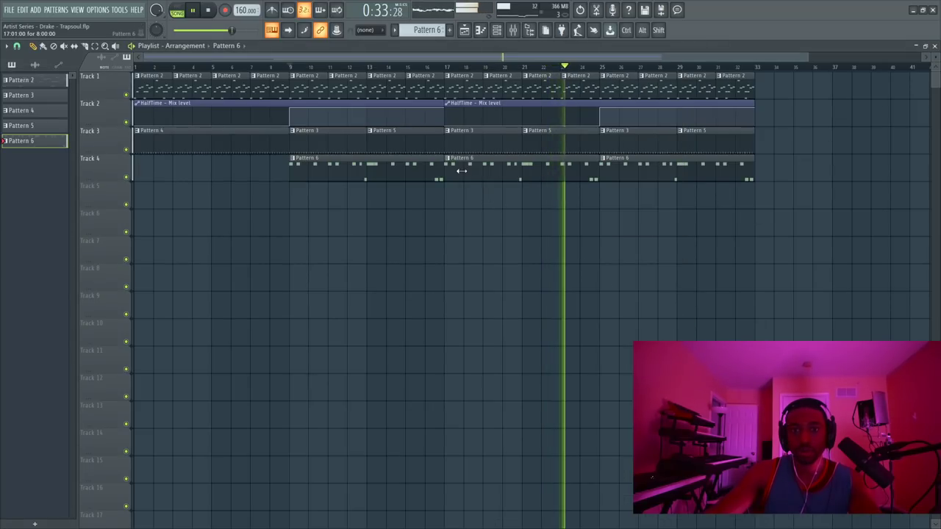
pyautogui.press('F6')
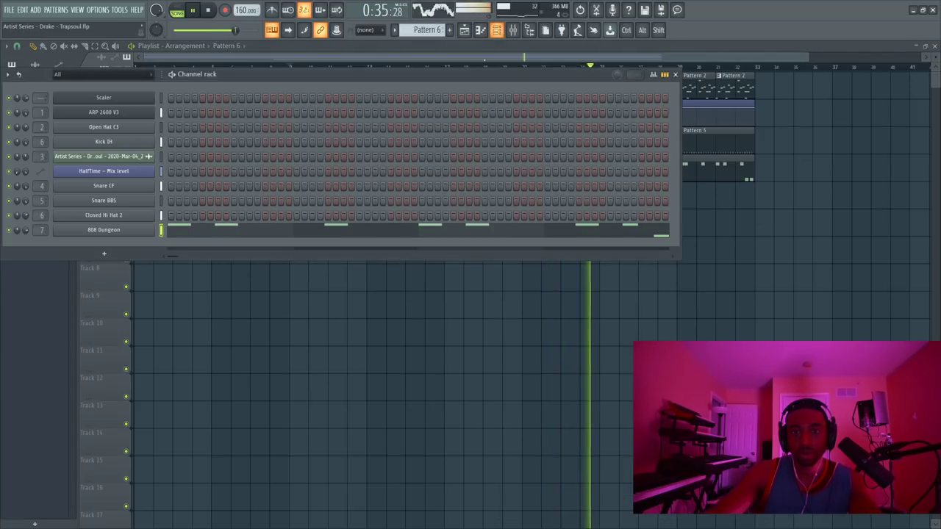
pyautogui.press('F9')
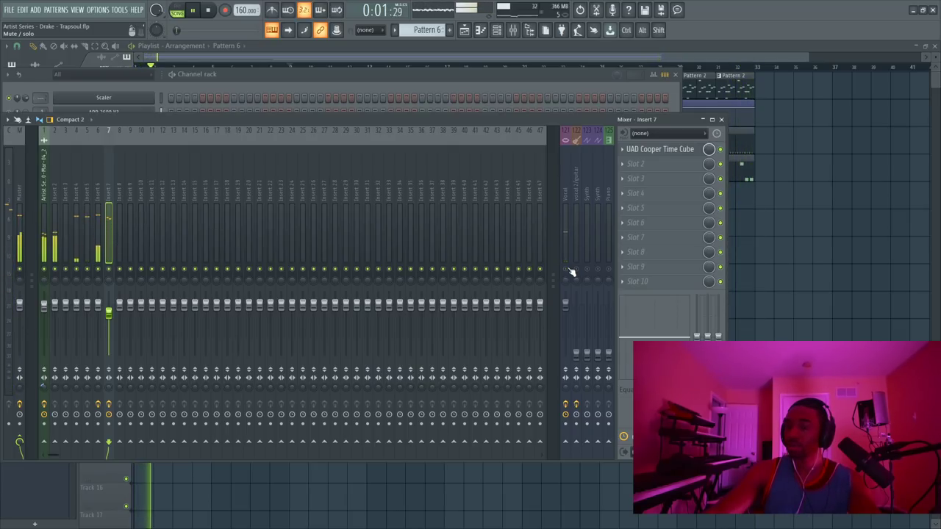
pyautogui.rightClick(826, 276)
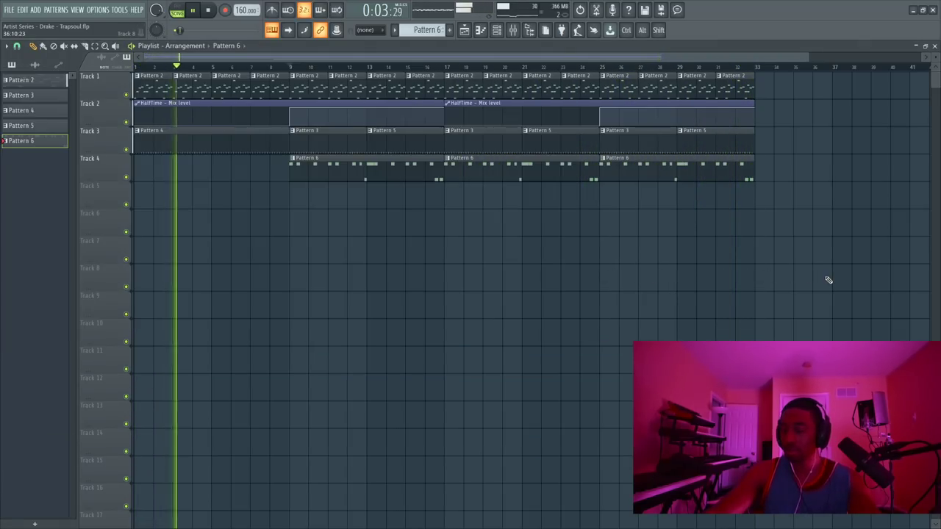
# Step: Examine the ARP 2600 V3 melody notes of Pattern 2 during playback and close the piano roll
pyautogui.click(504, 38)
pyautogui.press('F6')
pyautogui.doubleClick(572, 86)
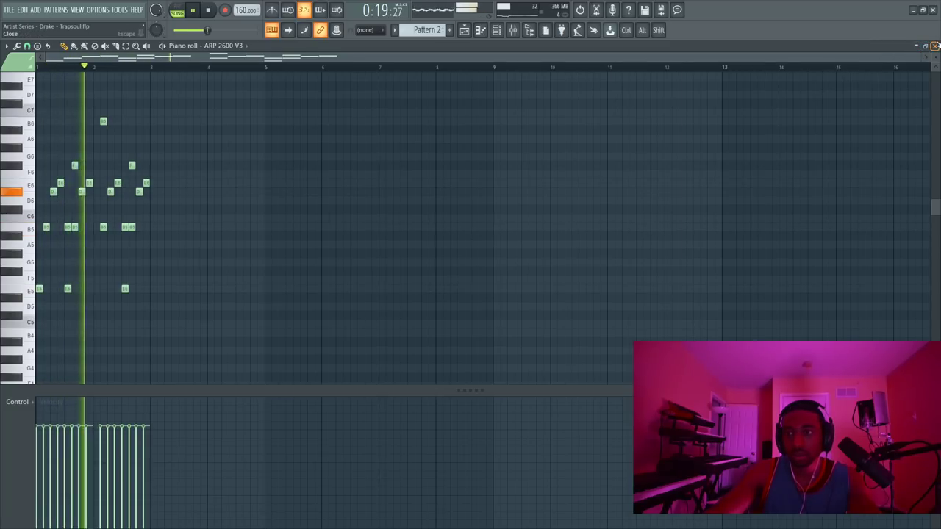
pyautogui.click(935, 45)
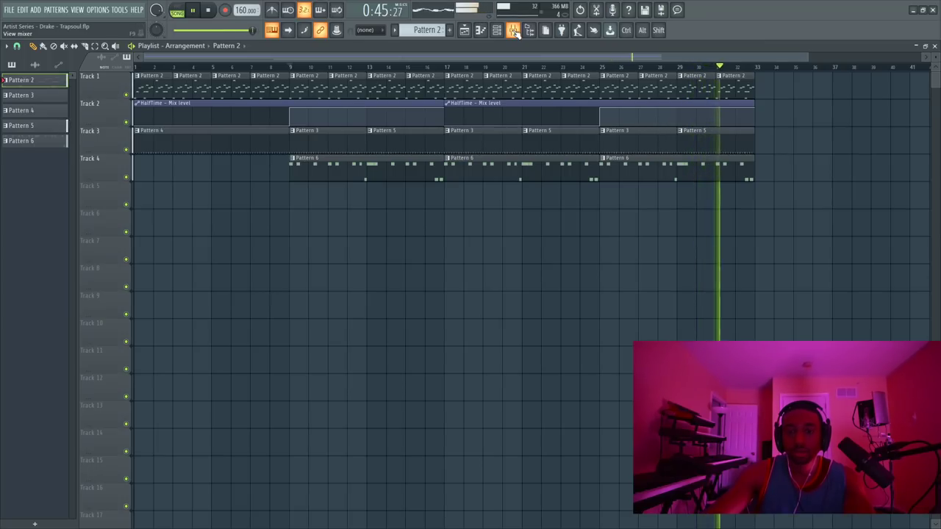
# Step: Unmute the Vocal insert in the mixer, return to the playlist and stop playback
pyautogui.click(515, 32)
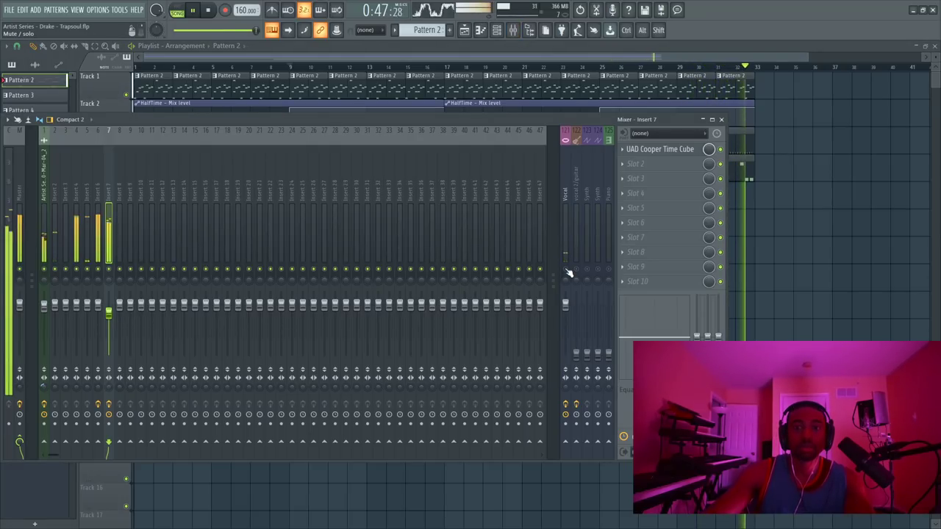
pyautogui.press('F9')
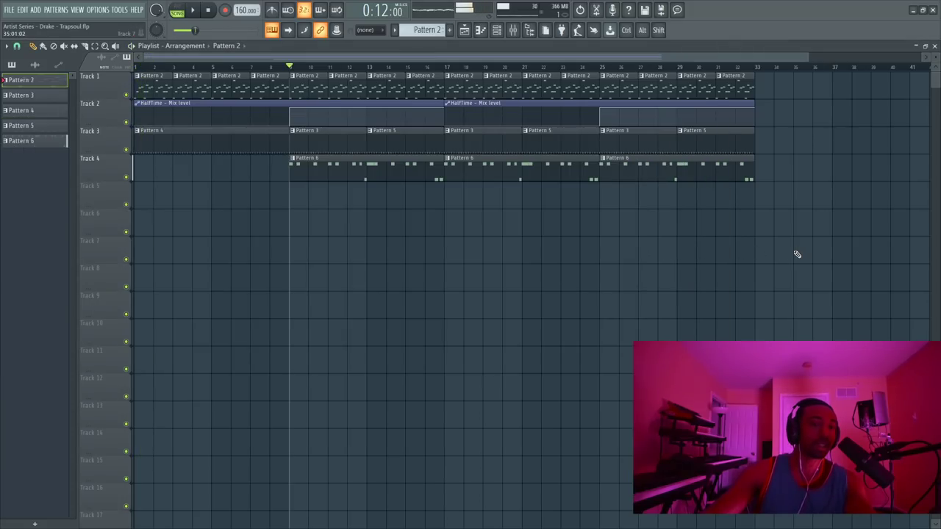